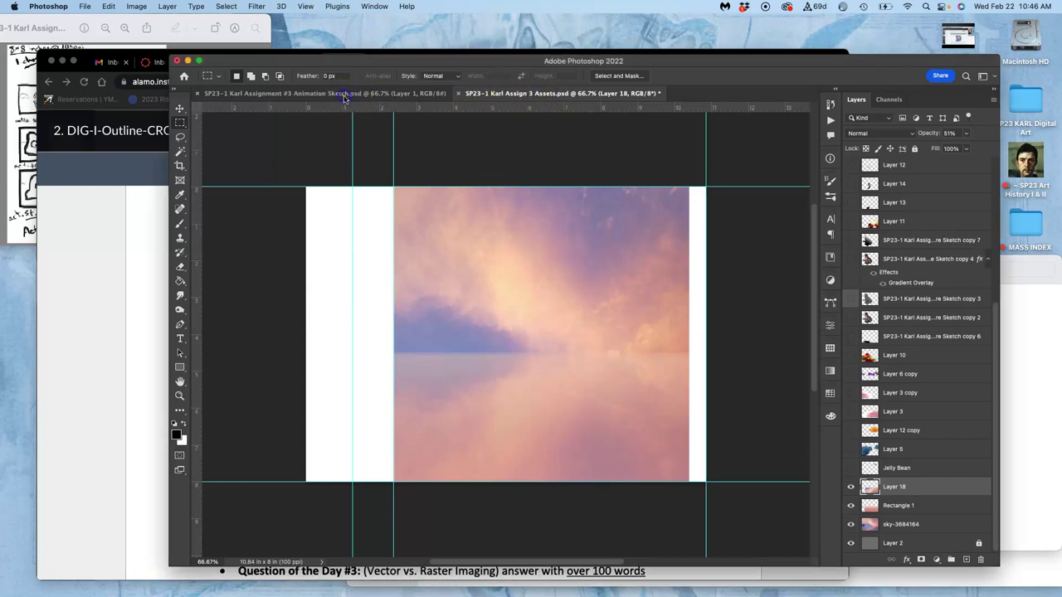
# Step: Close the Animation Sketch document and make Preview's storyboard sketch window taller, shifted slightly right
pyautogui.click(198, 93)
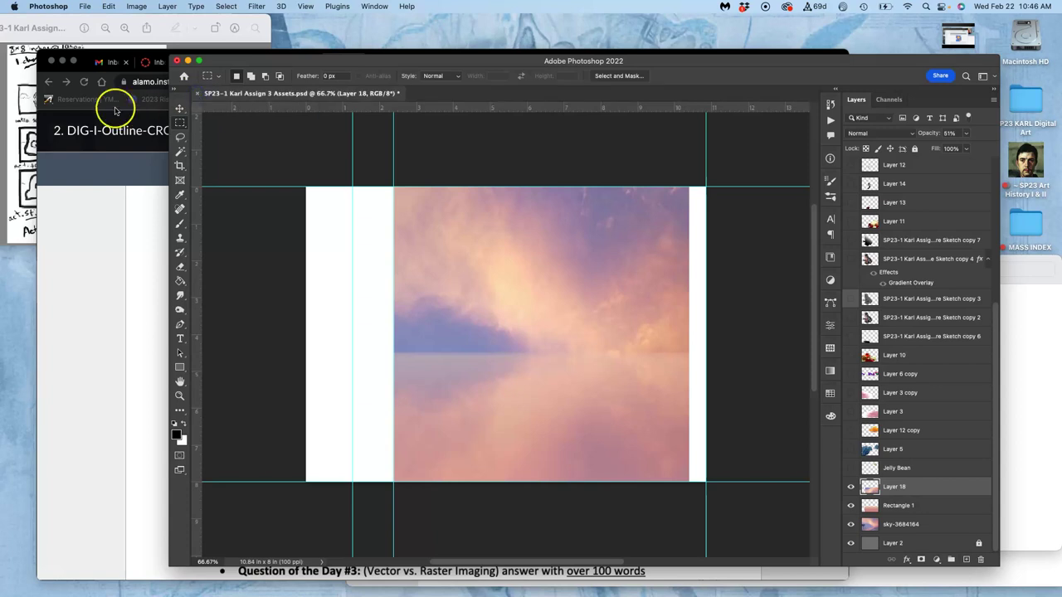
pyautogui.click(24, 112)
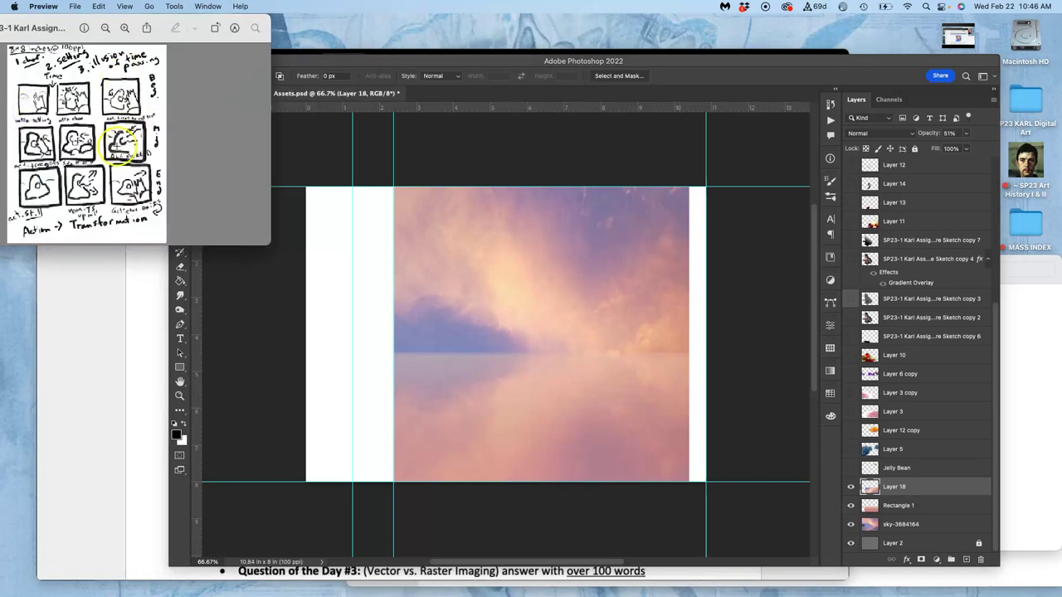
pyautogui.moveTo(266, 243); pyautogui.dragTo(212, 365)
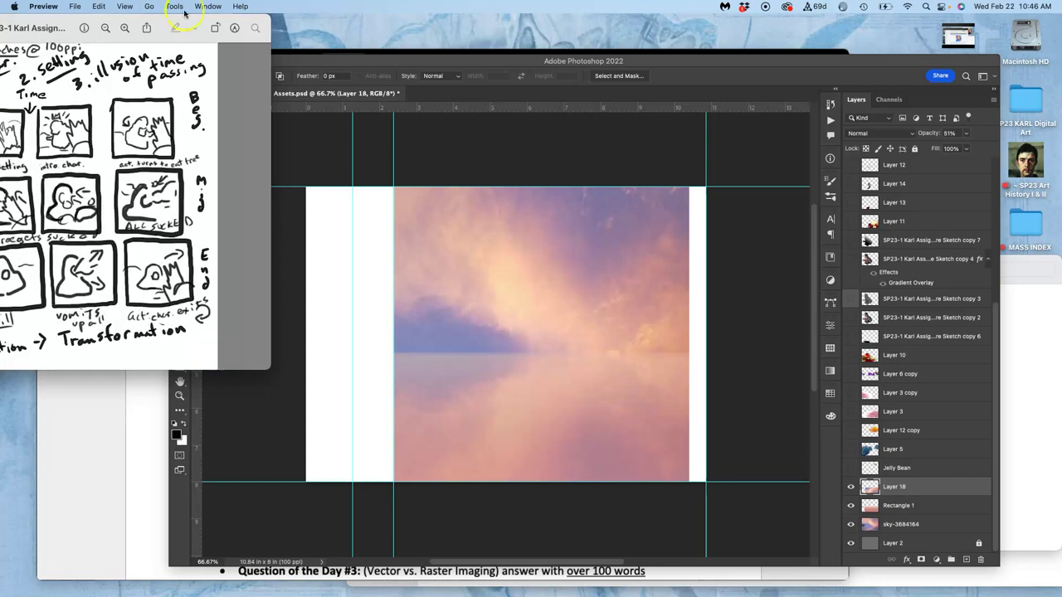
pyautogui.moveTo(192, 18); pyautogui.dragTo(238, 17)
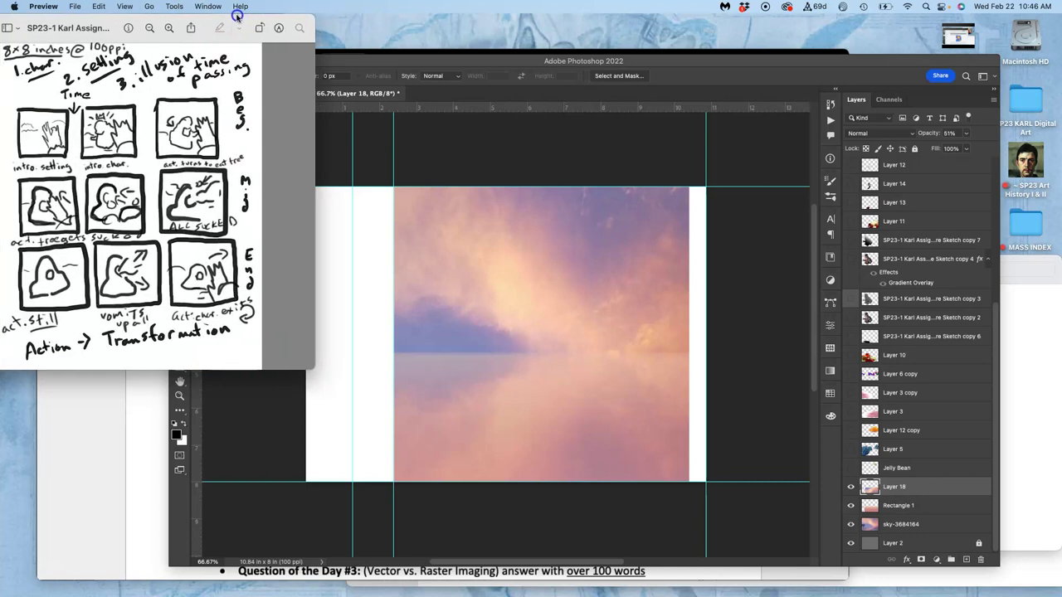
pyautogui.click(518, 293)
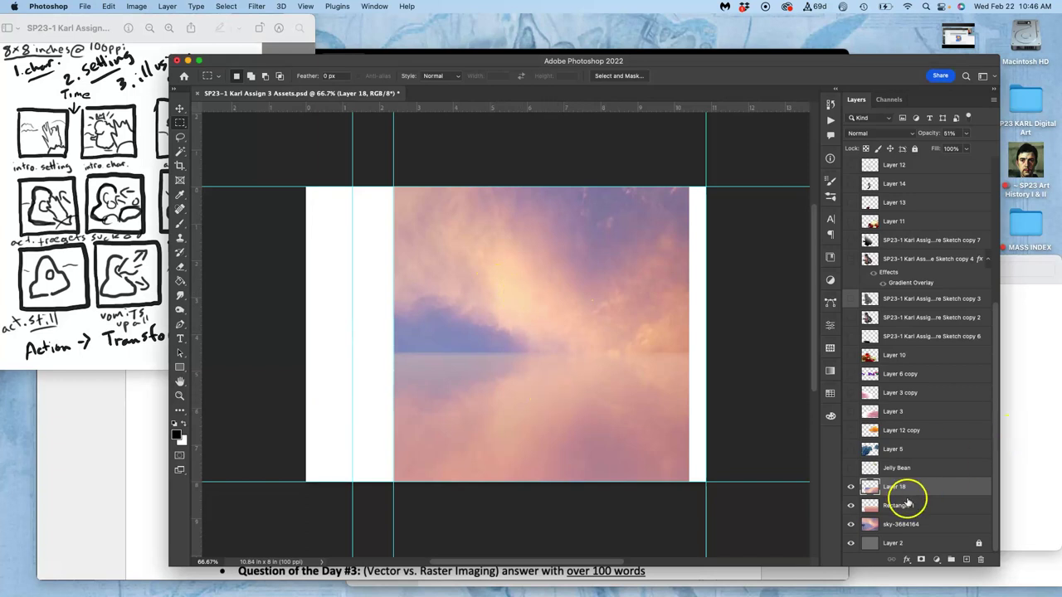
# Step: Toggle Layer 18's visibility to compare the reflection, then reselect Layer 18
pyautogui.click(850, 488)
pyautogui.click(850, 487)
pyautogui.click(850, 488)
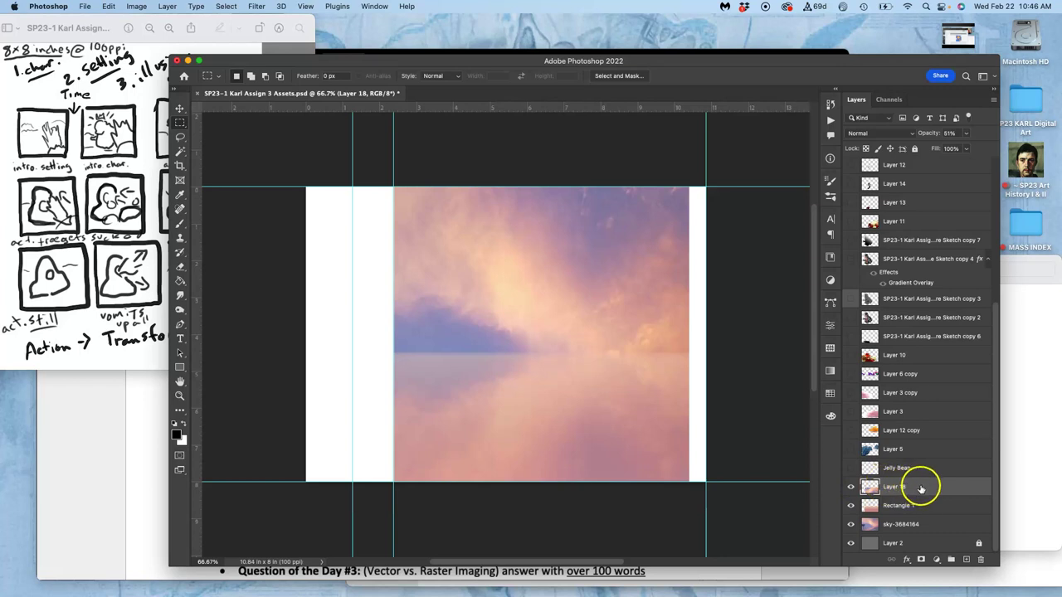
pyautogui.click(920, 508)
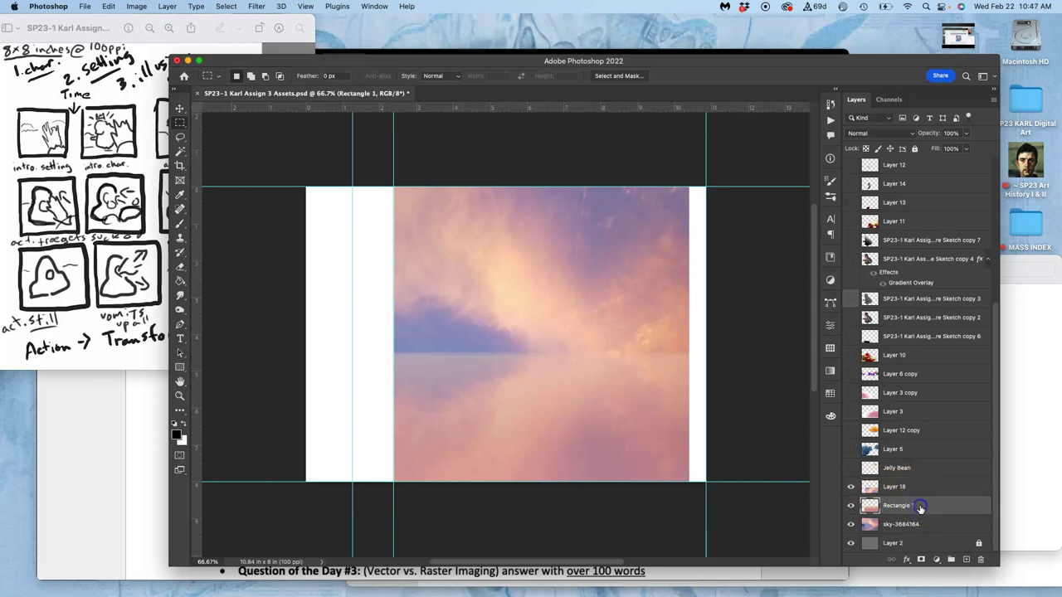
pyautogui.click(921, 488)
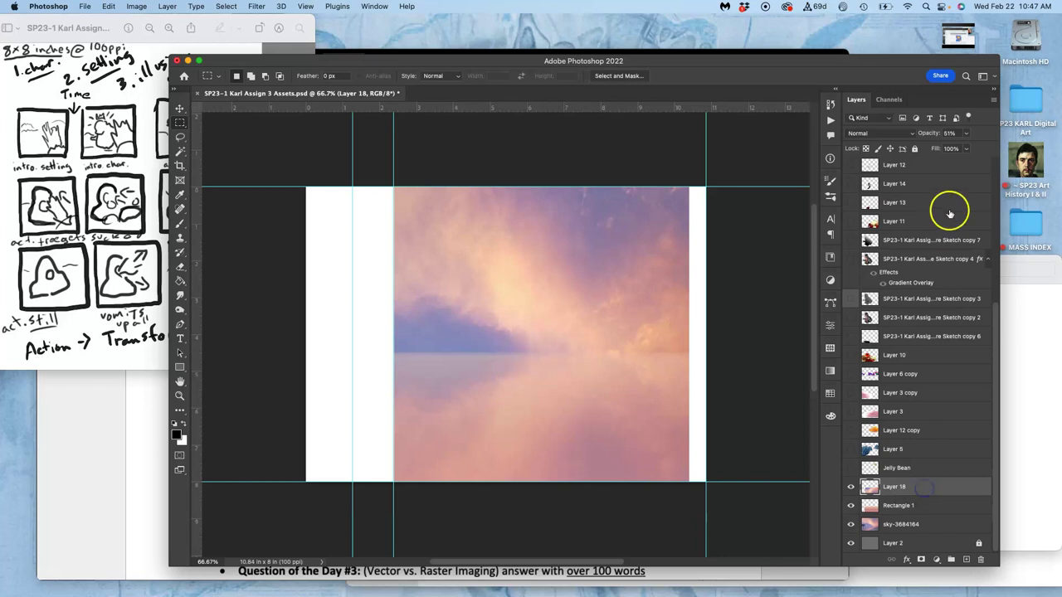
# Step: Give Layer 18 77% opacity and Overlay blending, then select Rectangle 1
pyautogui.click(965, 132)
pyautogui.moveTo(982, 148); pyautogui.dragTo(979, 147)
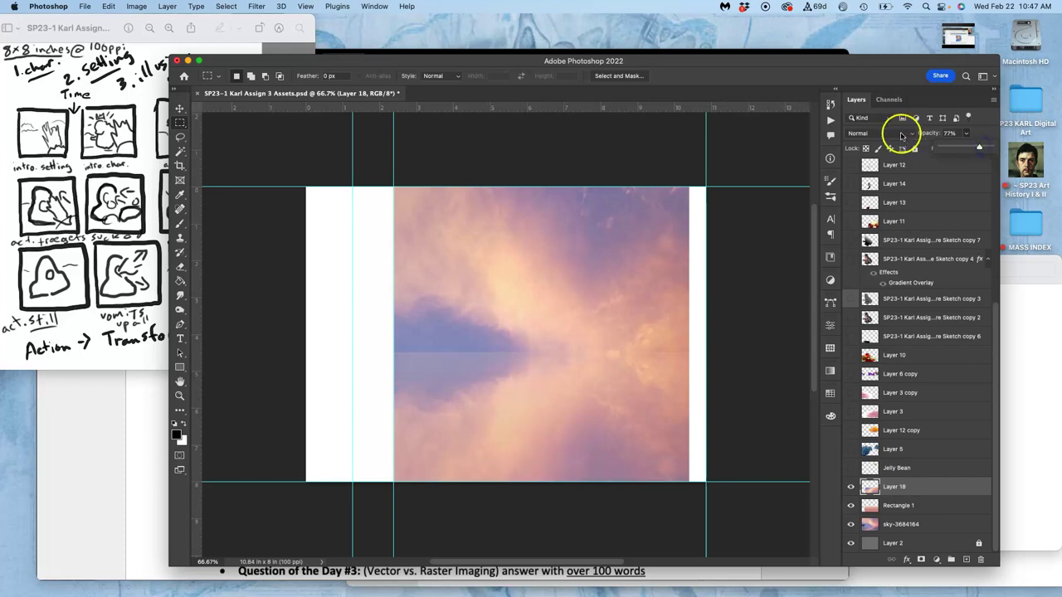
pyautogui.click(898, 133)
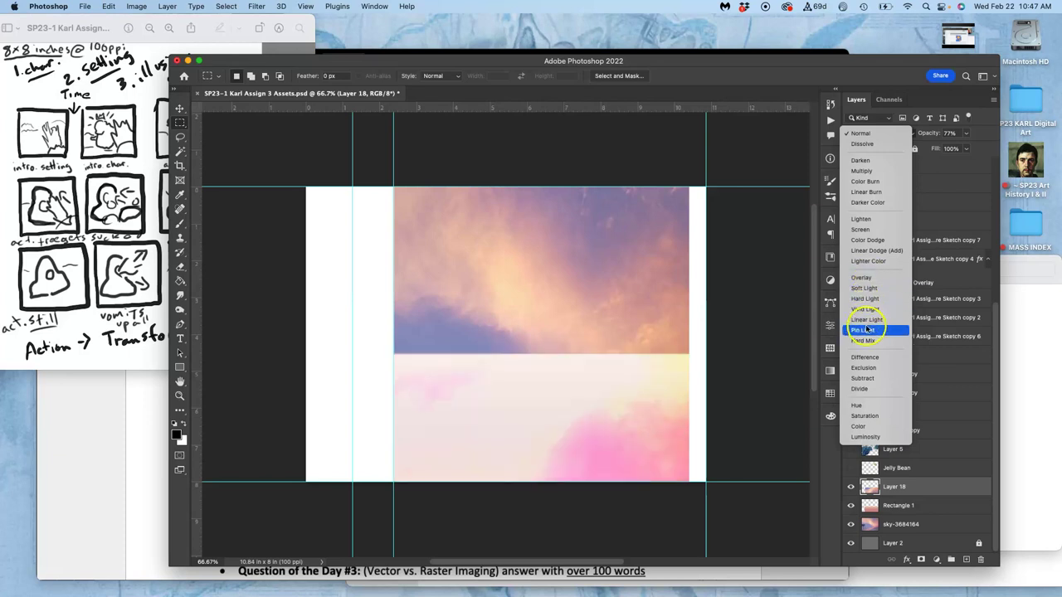
pyautogui.click(866, 280)
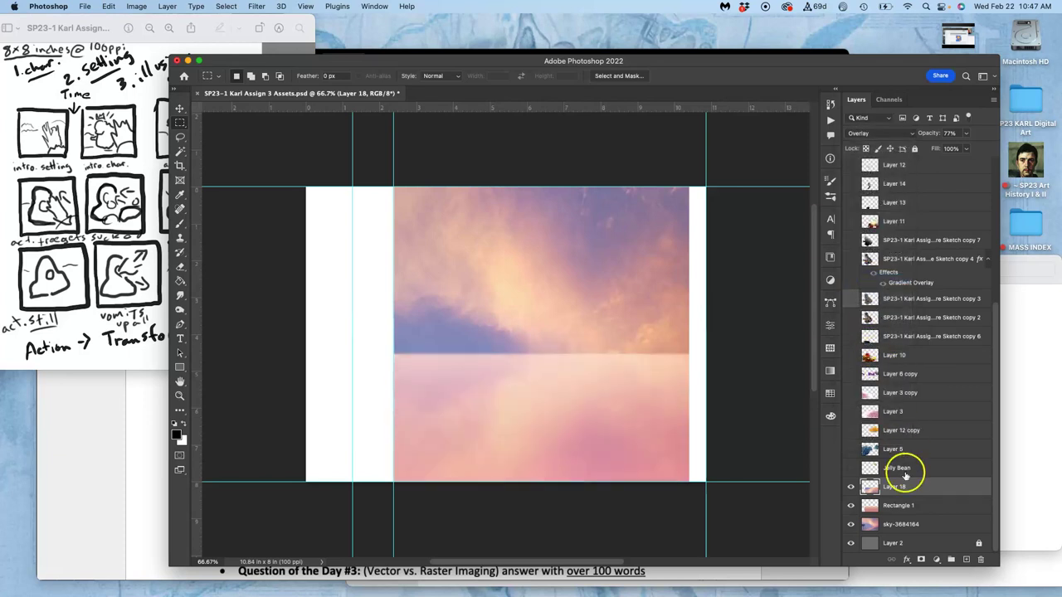
pyautogui.click(930, 507)
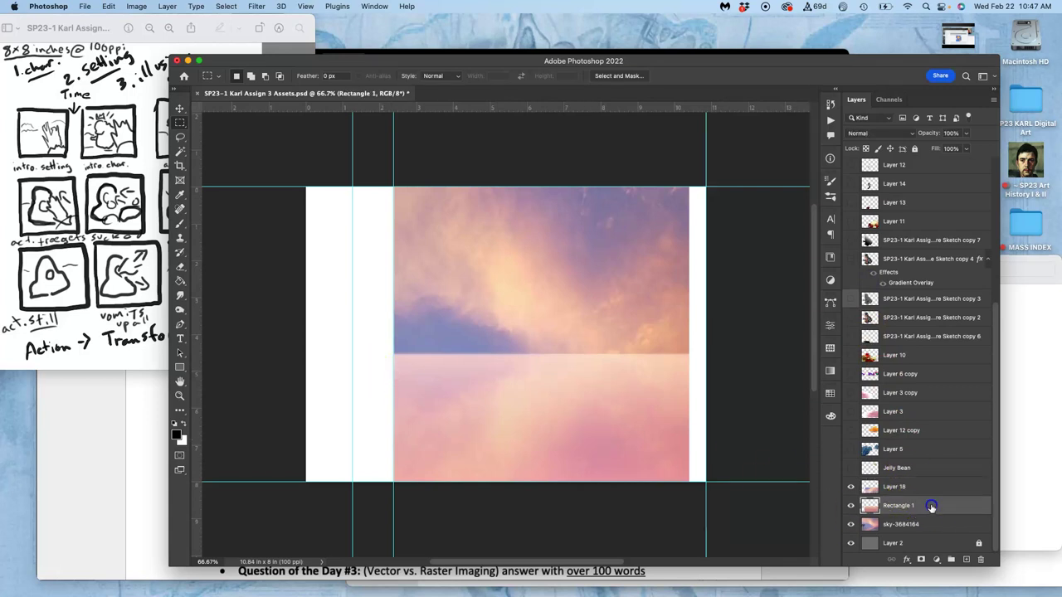
# Step: Pick the Dodge tool with a 182 px soft round brush
pyautogui.click(180, 311)
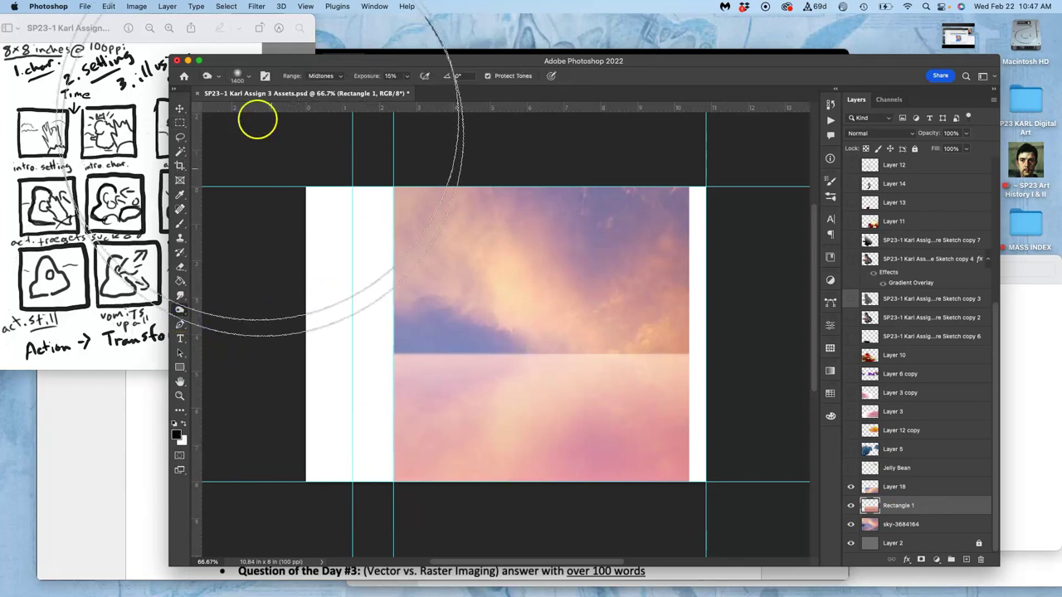
pyautogui.click(245, 77)
pyautogui.click(278, 111)
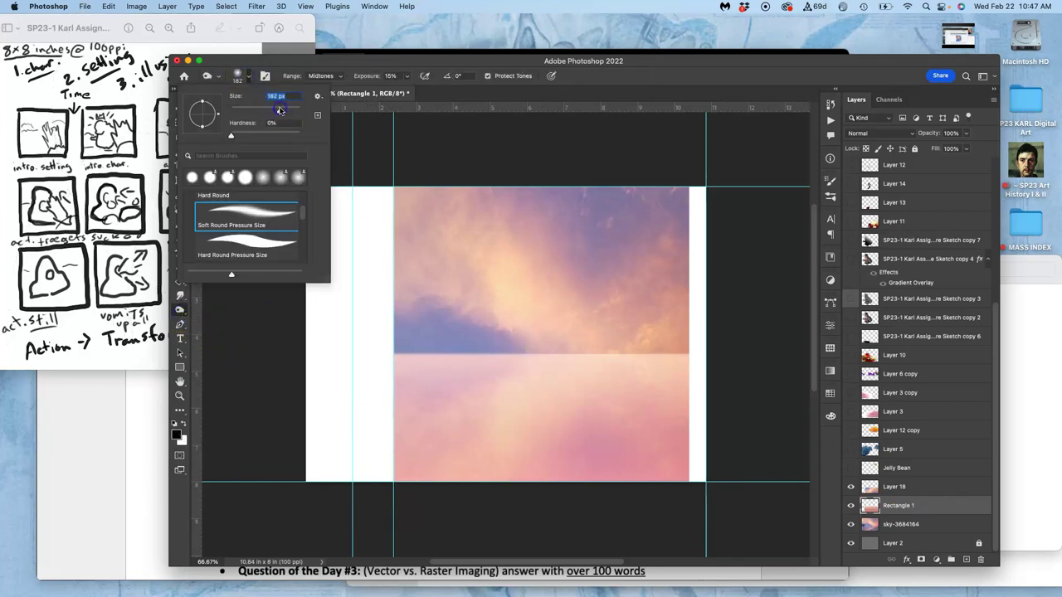
pyautogui.click(406, 359)
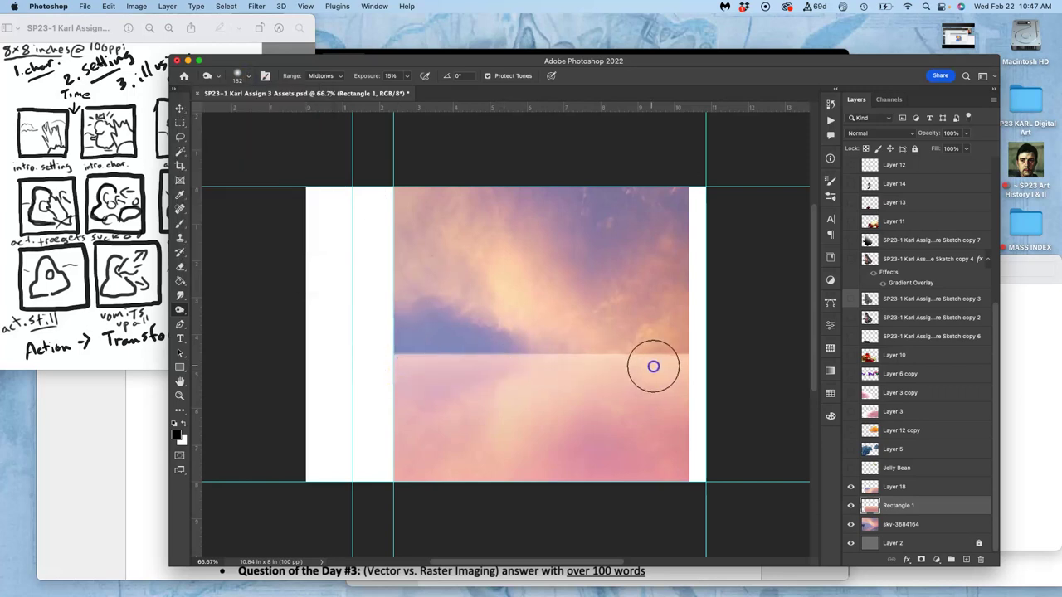
# Step: Dodge along the horizon, a spot, and the lower part of the pink reflection
pyautogui.moveTo(572, 352)
pyautogui.mouseDown()
pyautogui.moveTo(846, 355)
pyautogui.moveTo(610, 362)
pyautogui.moveTo(634, 359)
pyautogui.moveTo(599, 385)
pyautogui.moveTo(629, 380)
pyautogui.moveTo(423, 400)
pyautogui.moveTo(670, 399)
pyautogui.moveTo(533, 421)
pyautogui.mouseUp()
pyautogui.click(628, 380)
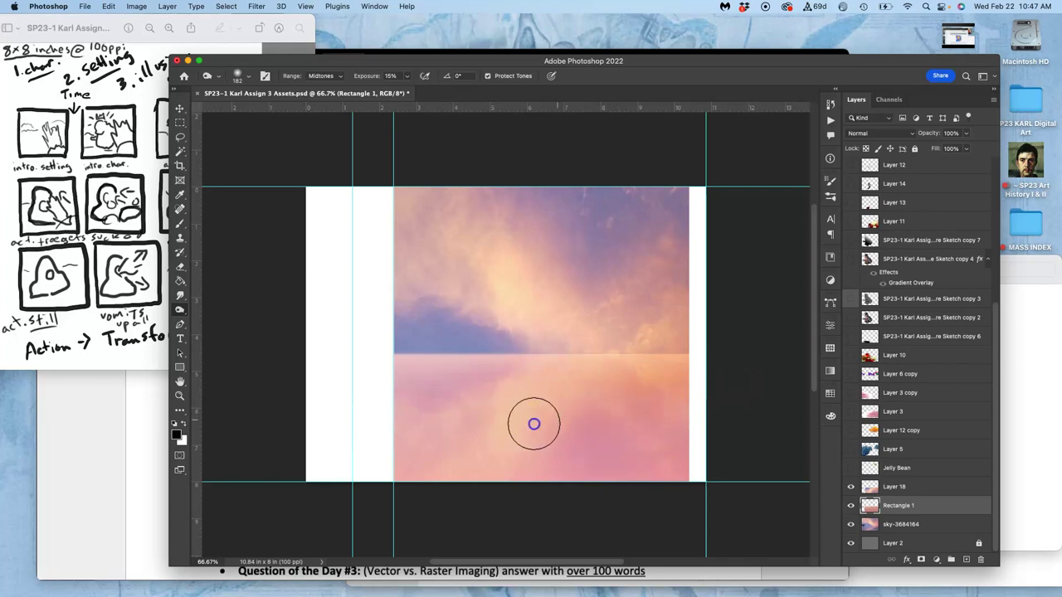
pyautogui.moveTo(606, 479)
pyautogui.mouseDown()
pyautogui.moveTo(525, 490)
pyautogui.moveTo(497, 433)
pyautogui.moveTo(455, 432)
pyautogui.moveTo(430, 476)
pyautogui.mouseUp()
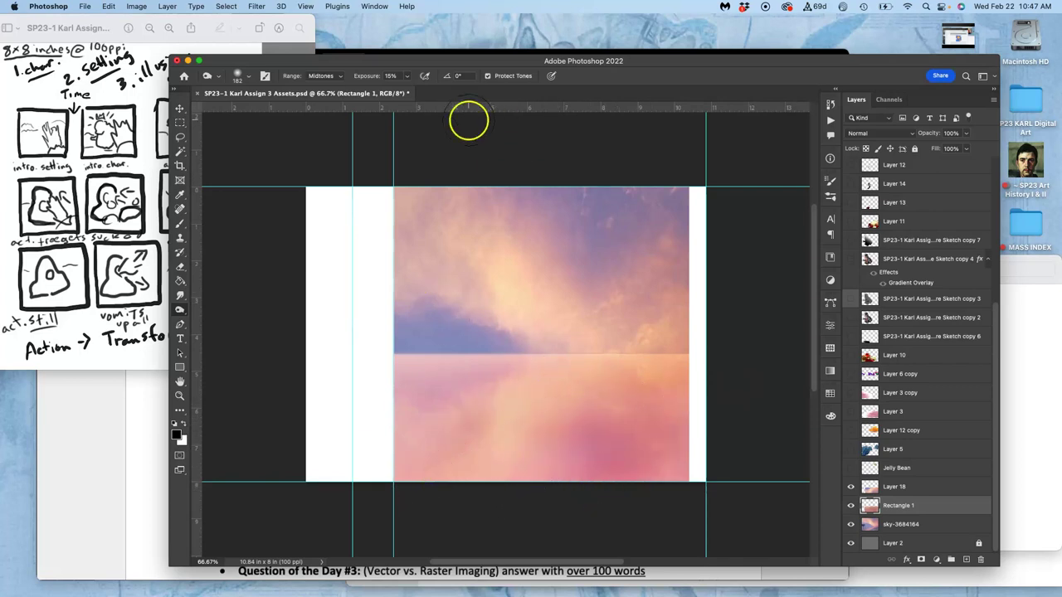
# Step: In Color Balance, shift midtones toward cyan and blue, push shadows toward blue, and nudge highlights slightly
pyautogui.click(136, 6)
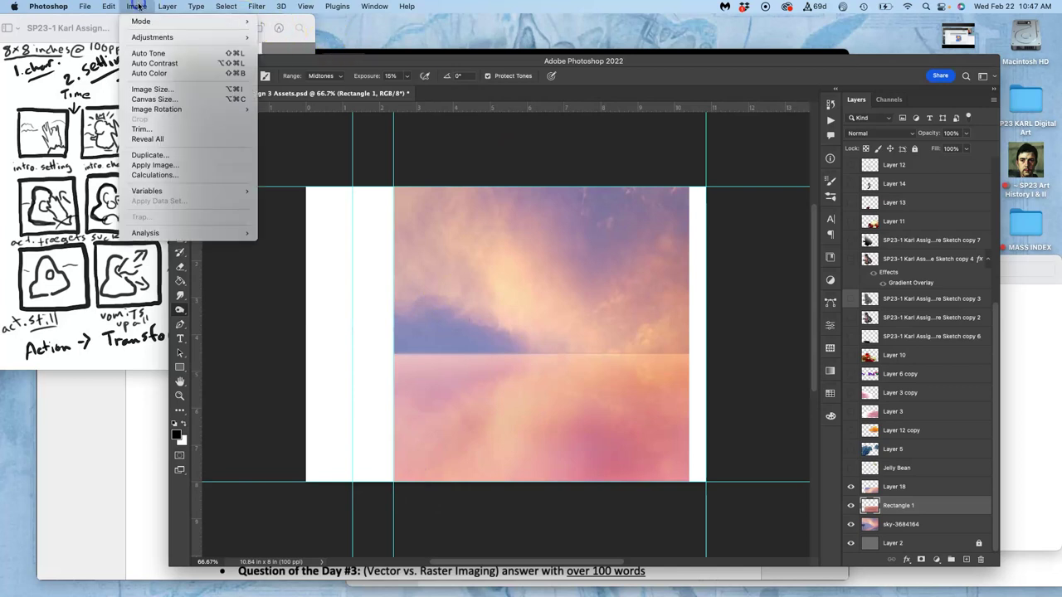
pyautogui.moveTo(152, 37)
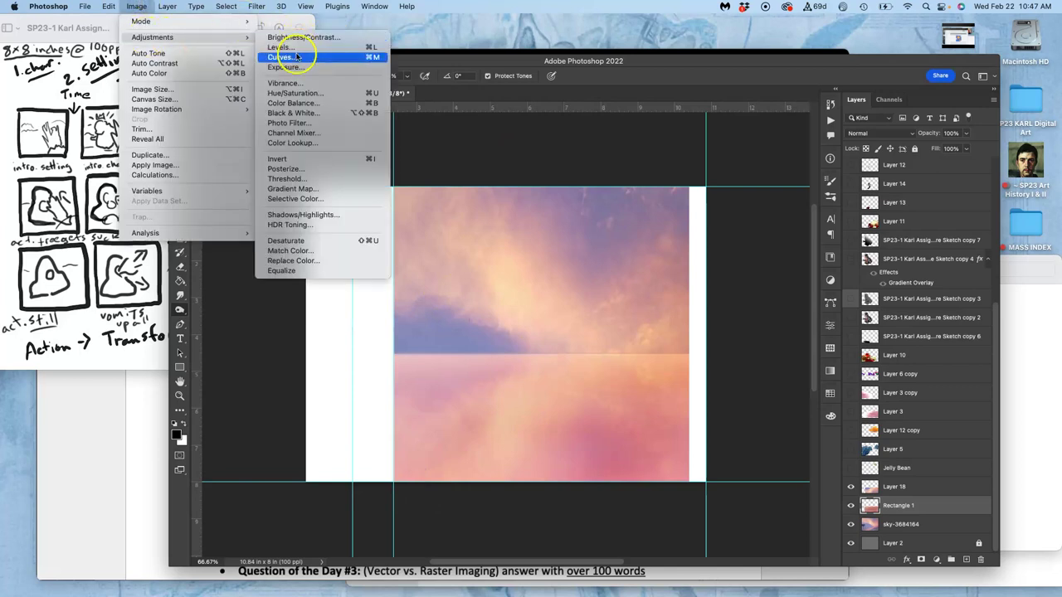
pyautogui.click(290, 103)
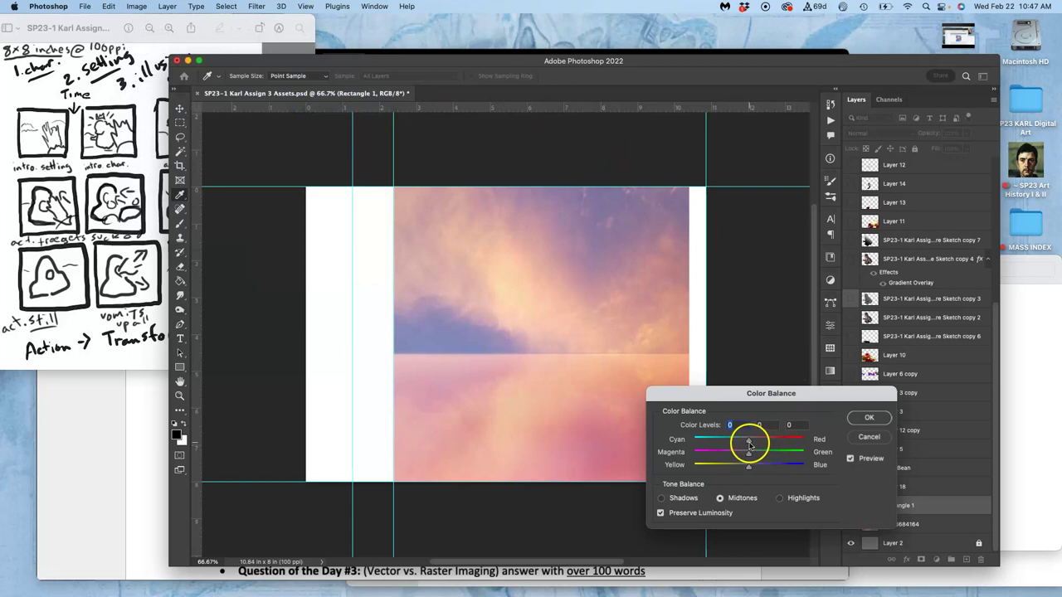
pyautogui.moveTo(747, 442); pyautogui.dragTo(749, 442)
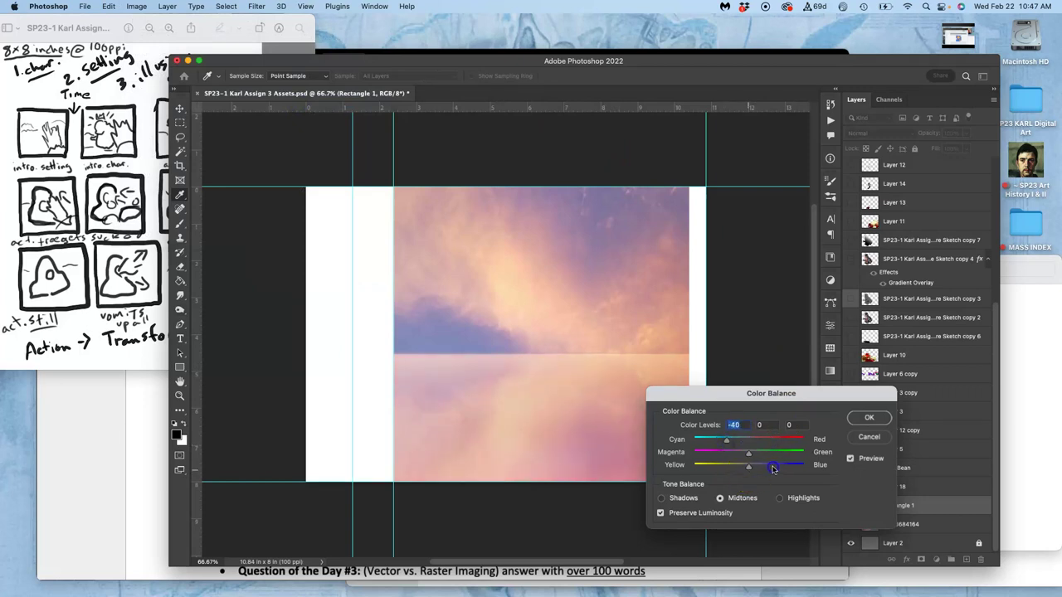
pyautogui.moveTo(779, 467); pyautogui.dragTo(750, 470)
pyautogui.click(661, 498)
pyautogui.moveTo(735, 464); pyautogui.dragTo(769, 470)
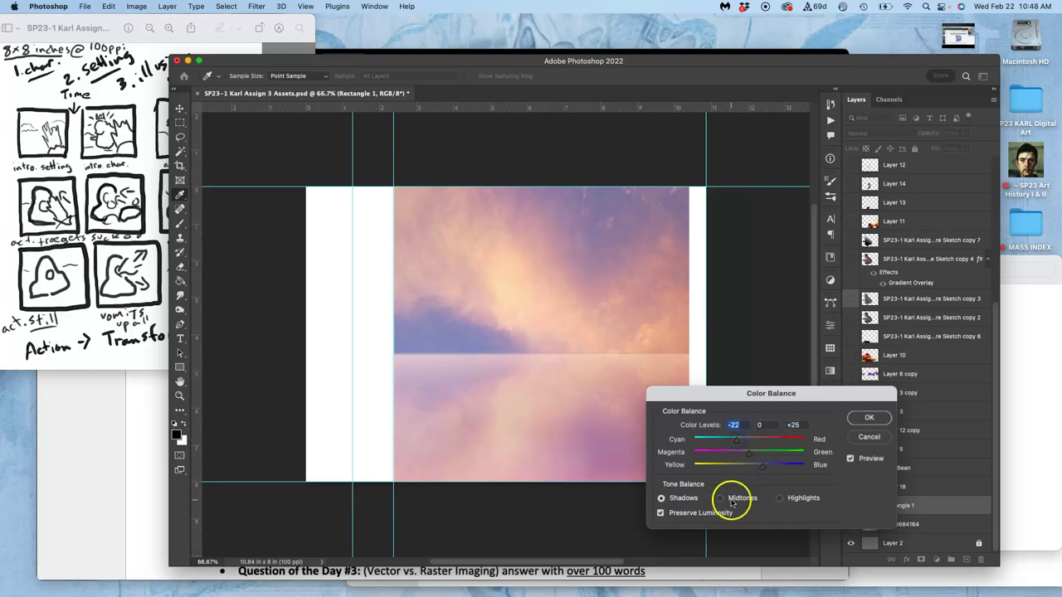
pyautogui.click(780, 497)
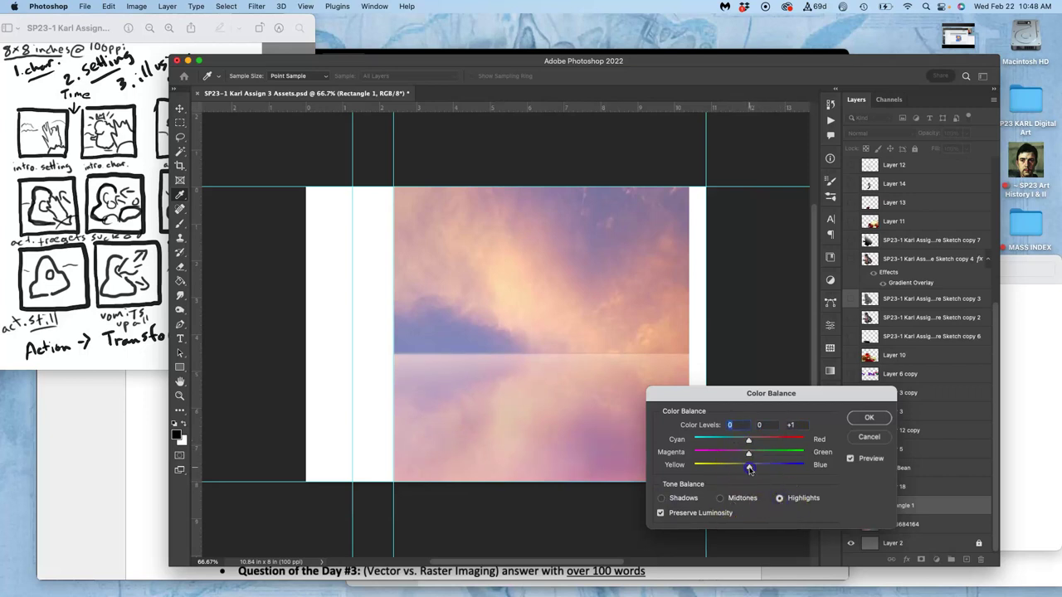
pyautogui.moveTo(750, 469)
pyautogui.mouseDown()
pyautogui.moveTo(738, 470)
pyautogui.moveTo(757, 469)
pyautogui.mouseUp()
# Step: Apply the Color Balance and toggle Layer 18 to compare the result
pyautogui.click(869, 417)
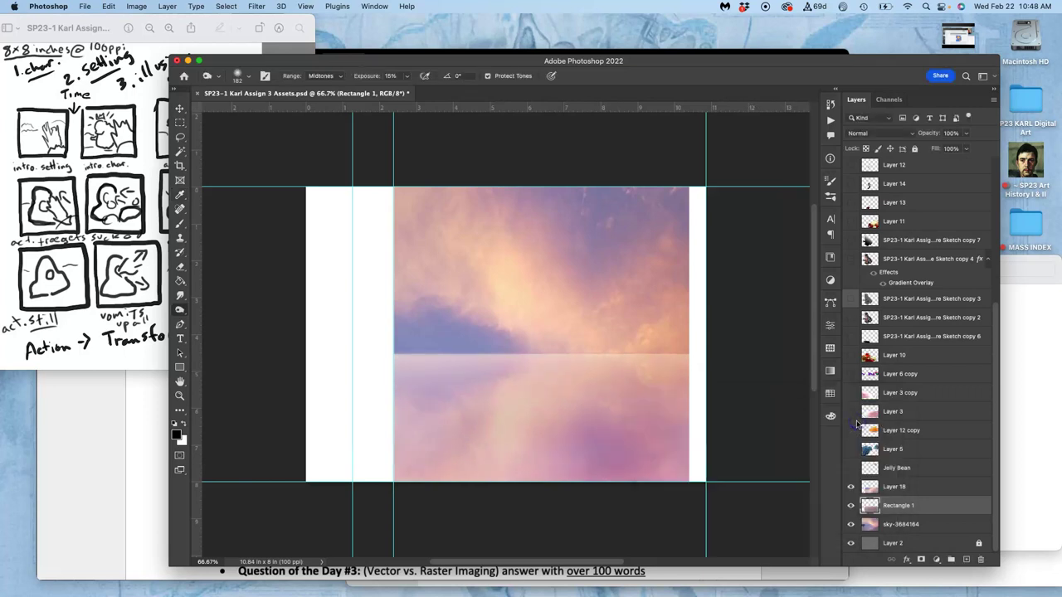
pyautogui.click(850, 487)
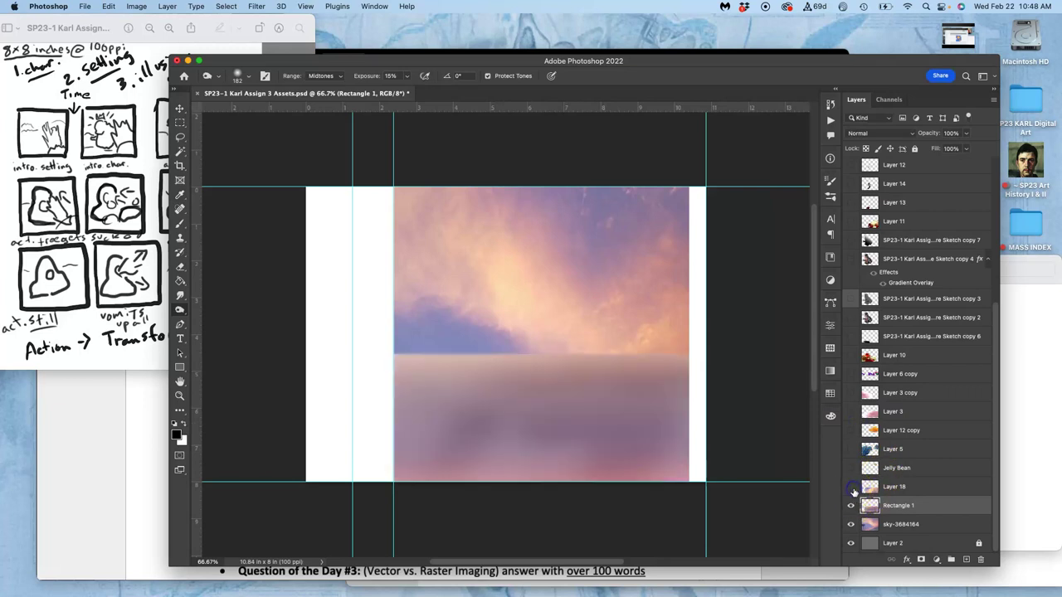
pyautogui.click(850, 487)
pyautogui.click(850, 487)
pyautogui.click(850, 488)
# Step: Select Layer 18 through Layer 2 and merge them into a single layer
pyautogui.moveTo(850, 488); pyautogui.dragTo(905, 488)
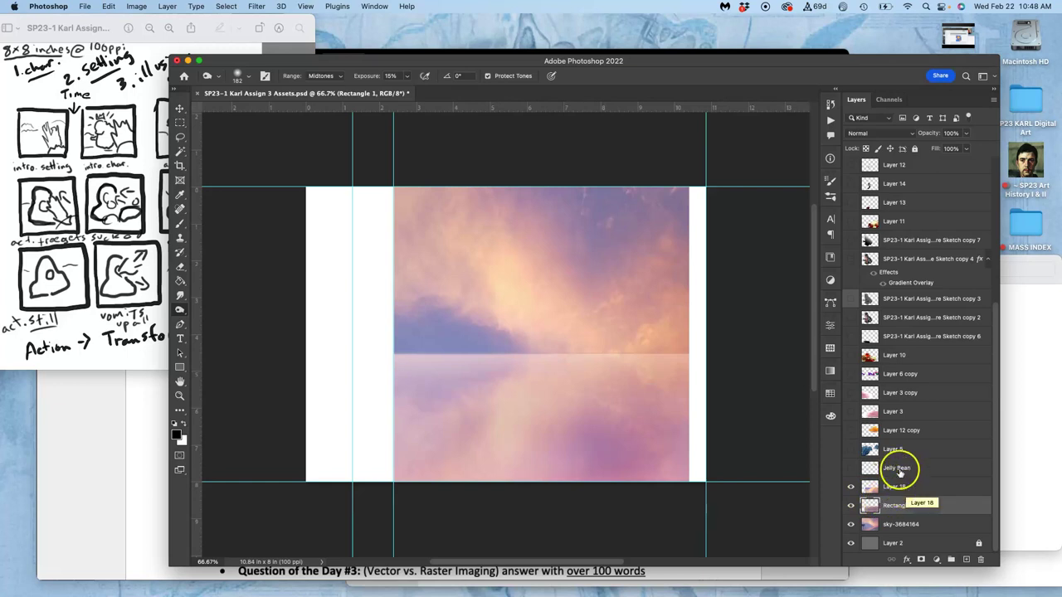
pyautogui.moveTo(900, 471)
pyautogui.mouseDown()
pyautogui.moveTo(905, 445)
pyautogui.moveTo(902, 489)
pyautogui.mouseUp()
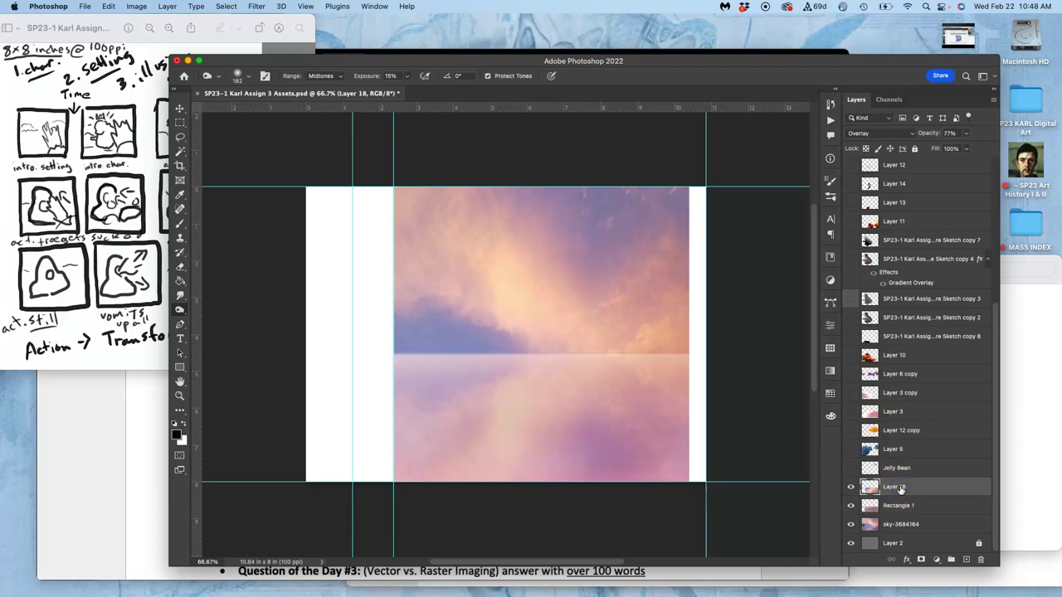
pyautogui.keyDown('shift'); pyautogui.click(903, 543); pyautogui.keyUp('shift')
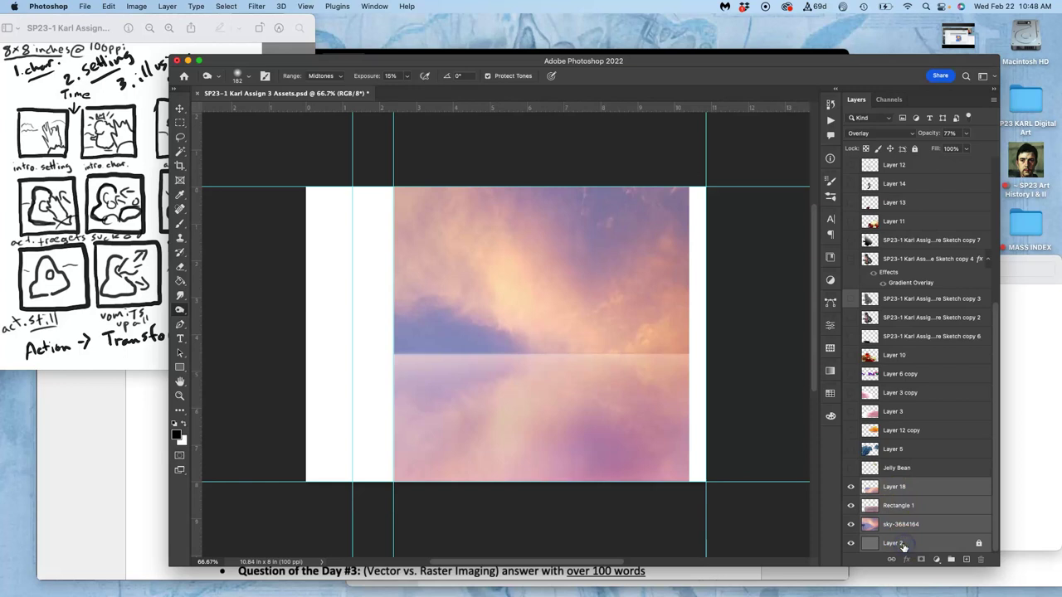
pyautogui.moveTo(882, 497); pyautogui.dragTo(312, 95)
pyautogui.click(167, 6)
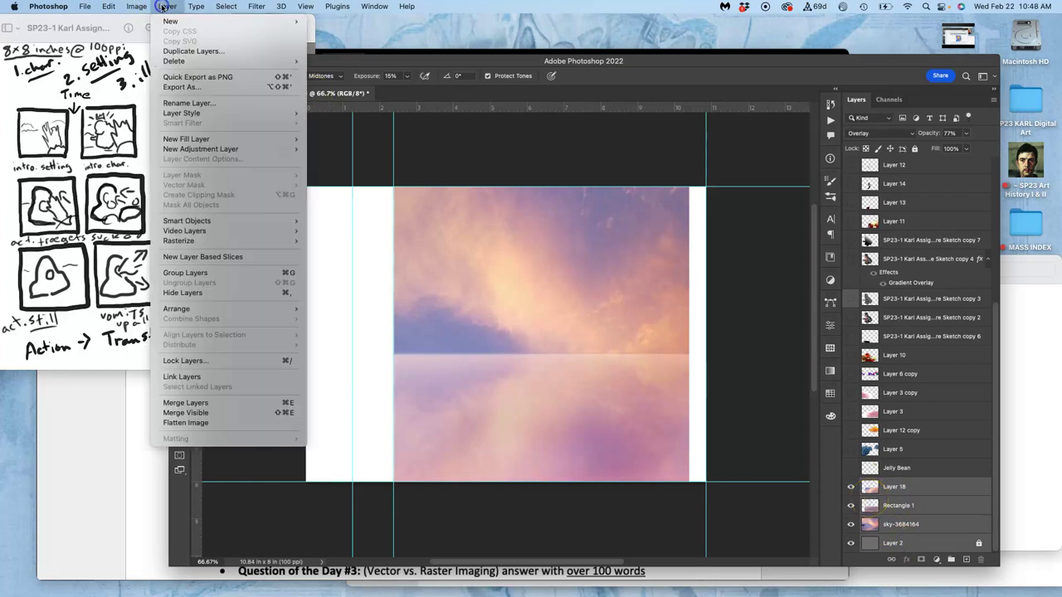
pyautogui.click(198, 403)
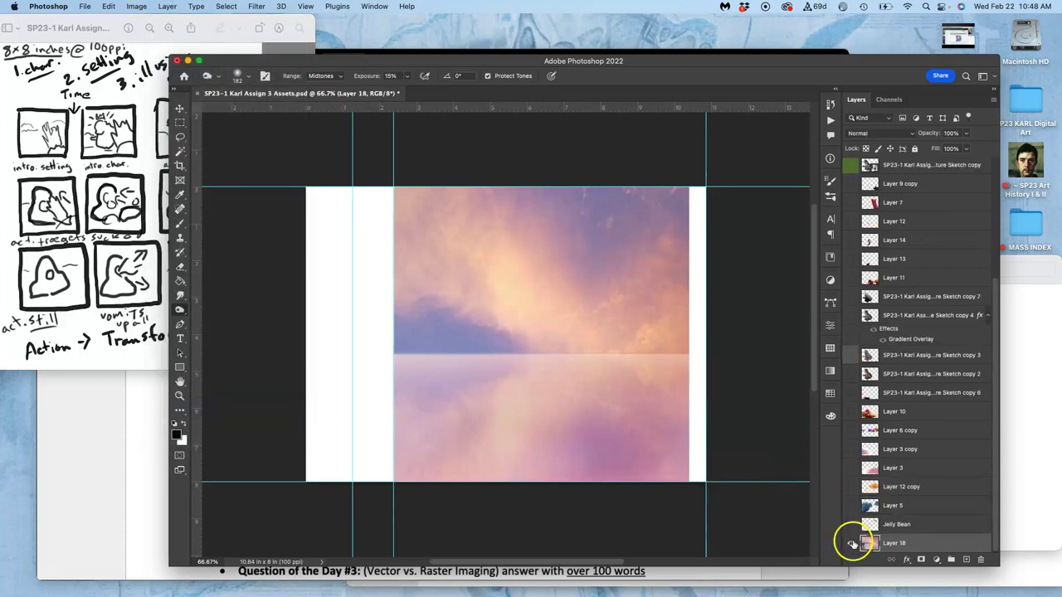
# Step: Toggle the merged sky layer to check it, then drag a vertical guide near the sky's right edge
pyautogui.click(852, 544)
pyautogui.click(852, 544)
pyautogui.click(852, 543)
pyautogui.click(852, 543)
pyautogui.click(852, 543)
pyautogui.click(851, 544)
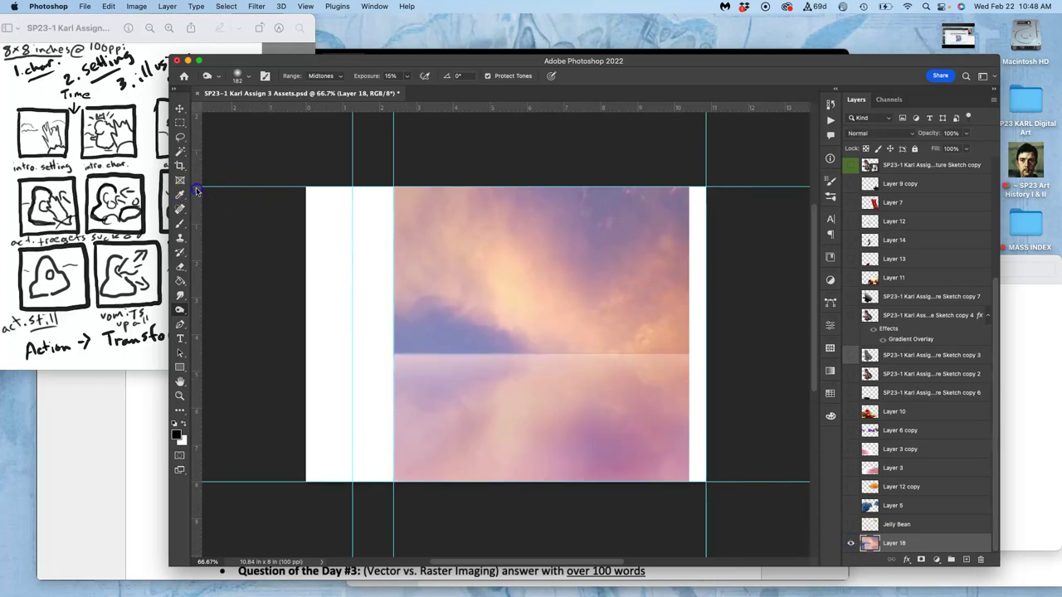
pyautogui.moveTo(196, 190); pyautogui.dragTo(688, 246)
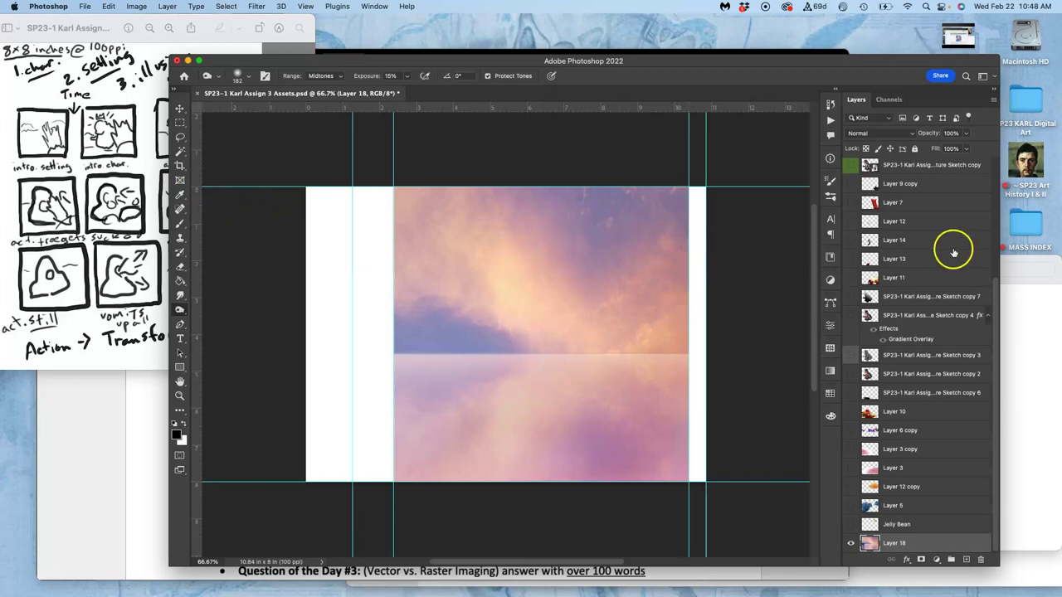
# Step: With the Move tool, reposition the right vertical guide to X 10.4 in
pyautogui.scroll(5, 912, 213)
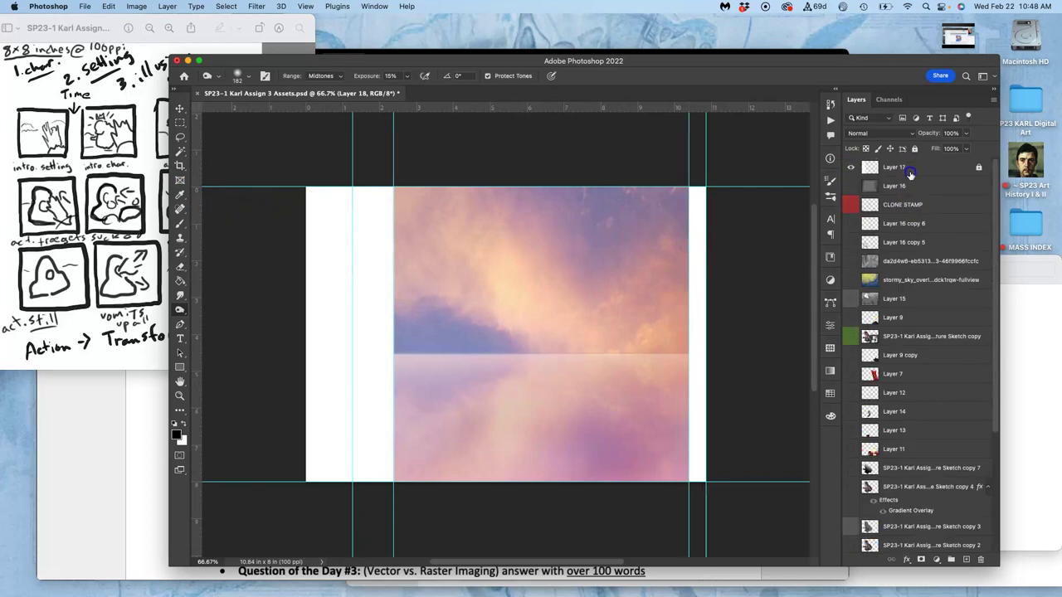
pyautogui.click(909, 174)
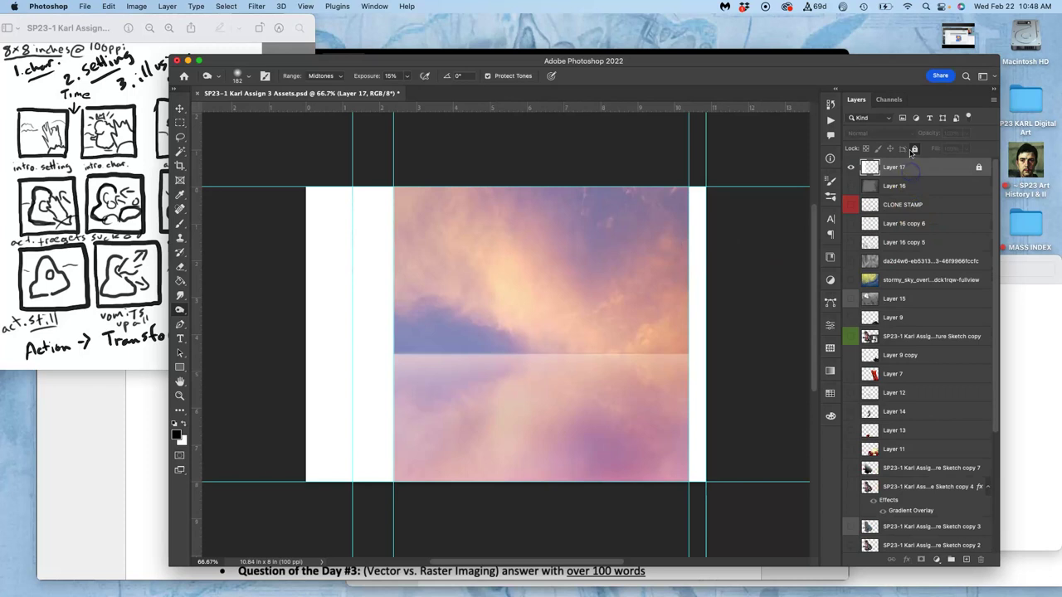
pyautogui.click(178, 108)
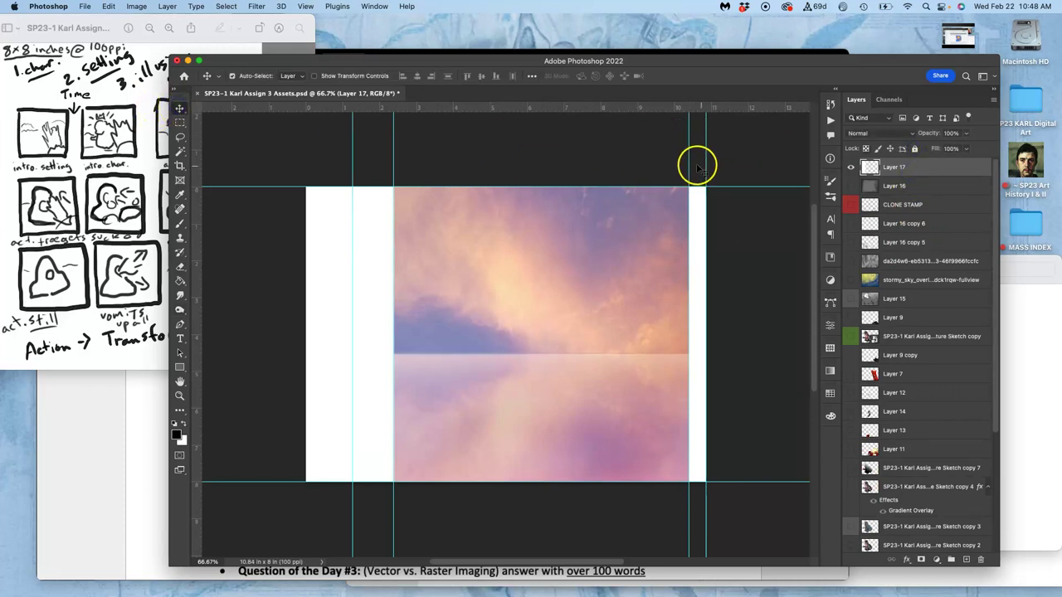
pyautogui.moveTo(689, 162); pyautogui.dragTo(688, 159)
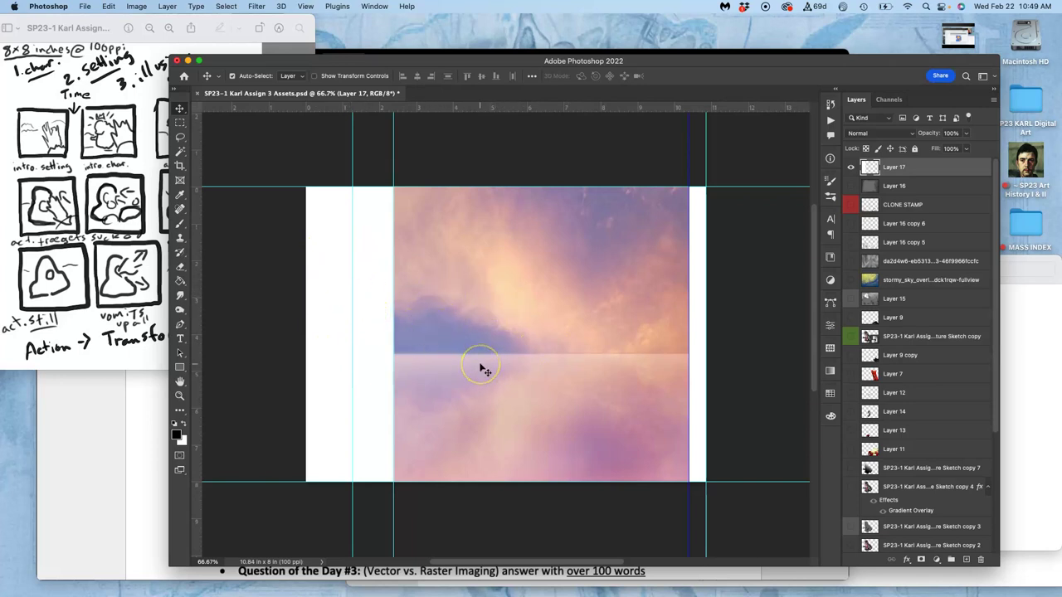
# Step: Rename the merged sky layer from Layer 18 to 'Background'
pyautogui.click(849, 486)
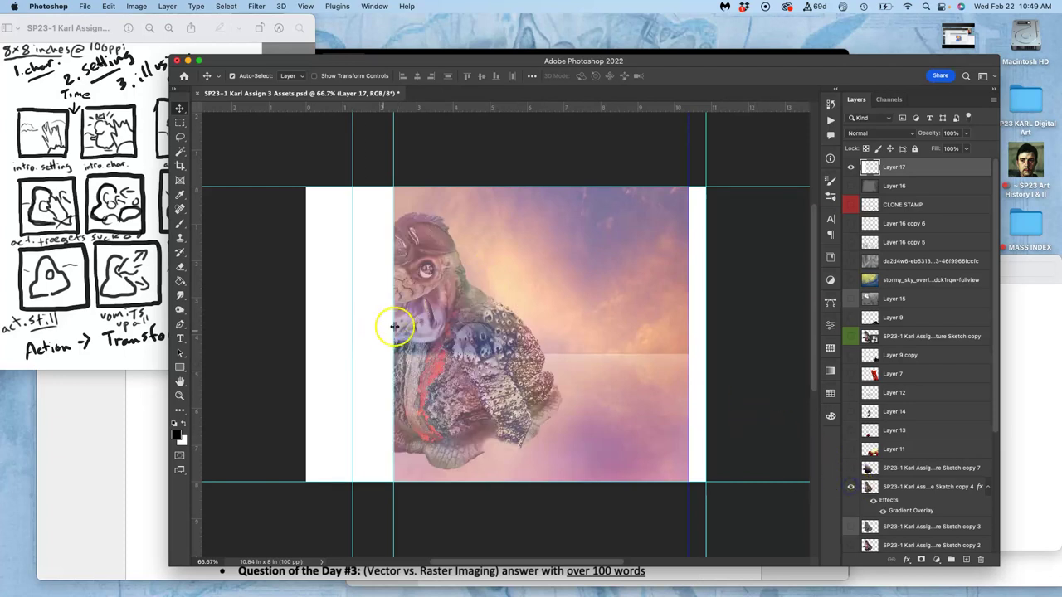
pyautogui.click(848, 488)
pyautogui.scroll(-5, 900, 490)
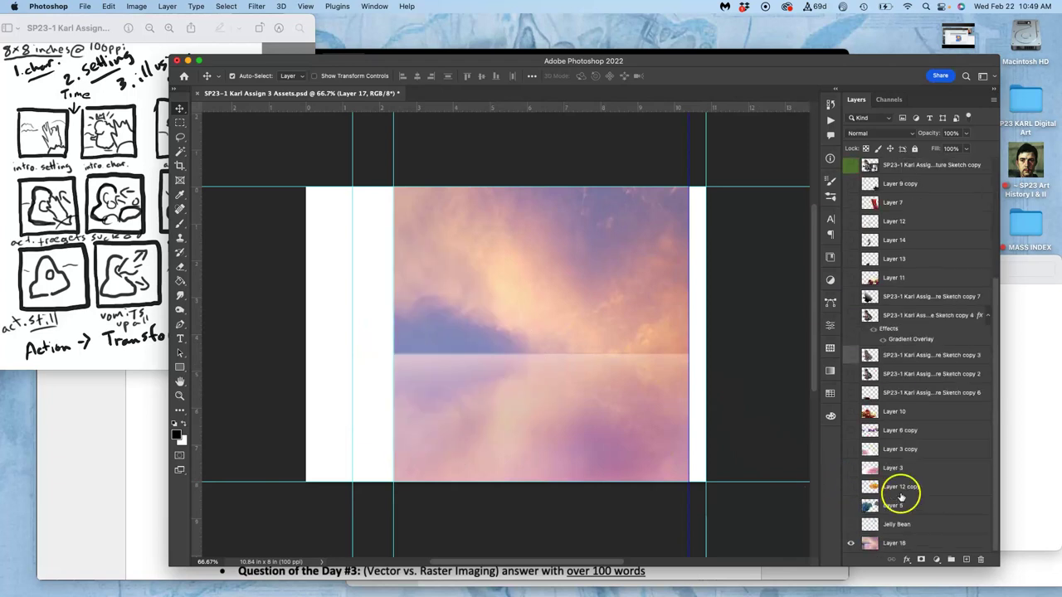
pyautogui.doubleClick(894, 543)
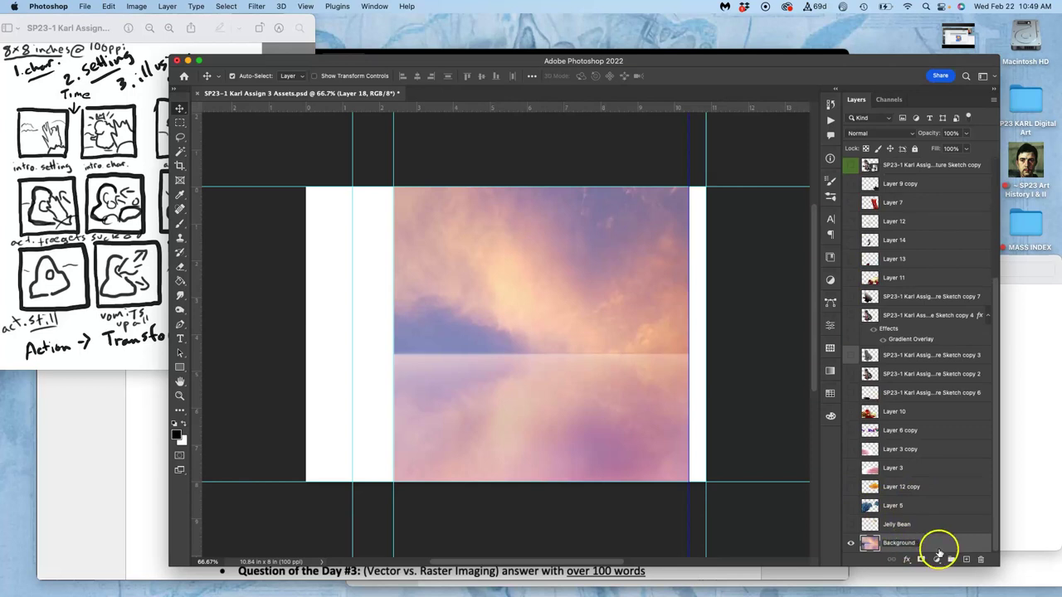
pyautogui.write('Background')
pyautogui.press('Return')
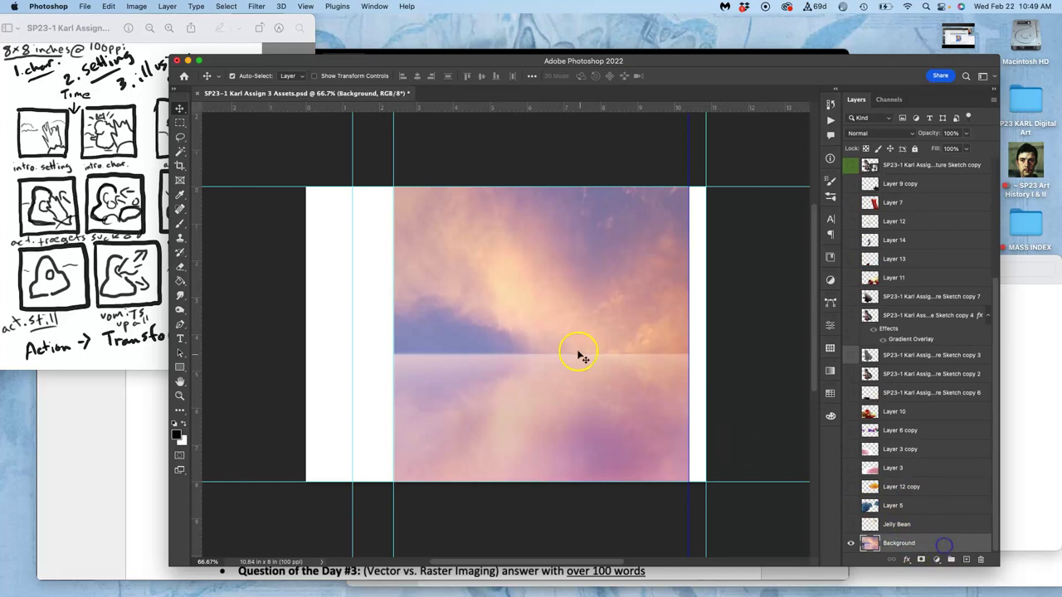
# Step: Preview the Jelly Bean layer, then show the blue crystal Layer 5 and make it active
pyautogui.click(850, 525)
pyautogui.click(850, 524)
pyautogui.click(849, 507)
pyautogui.click(849, 506)
pyautogui.click(849, 507)
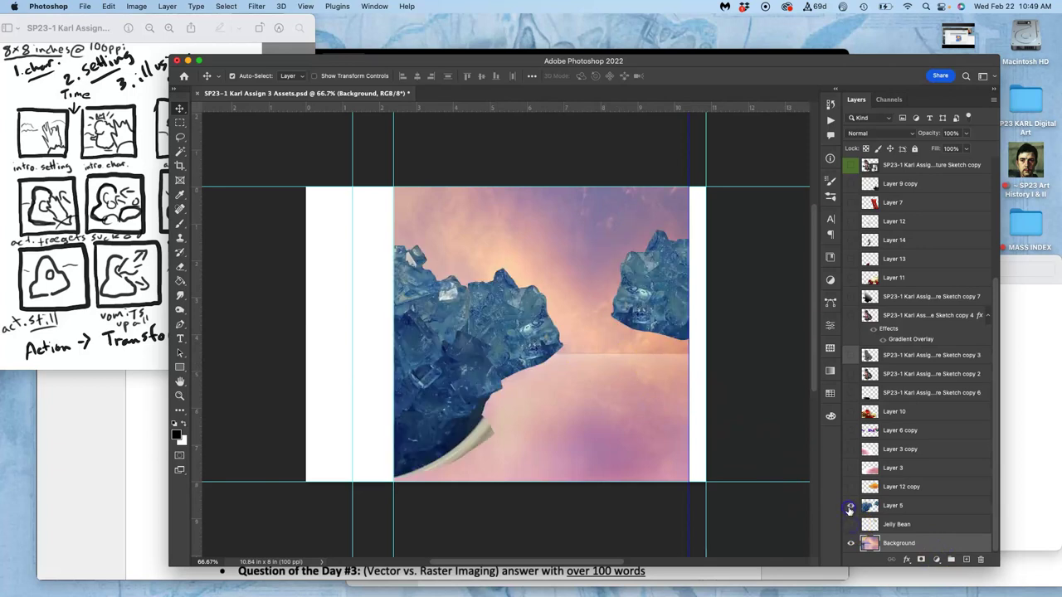
pyautogui.click(894, 506)
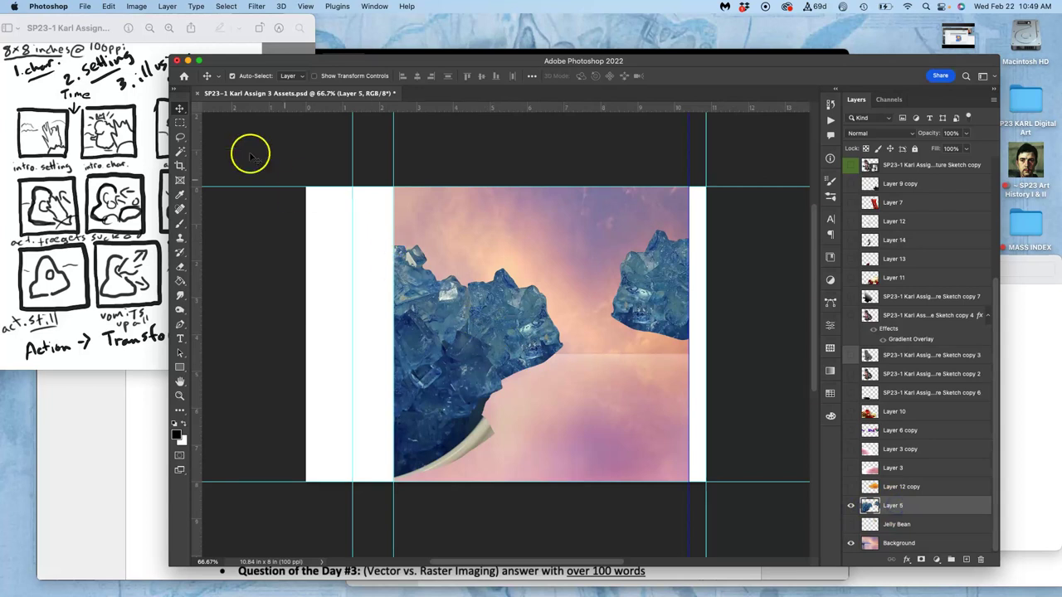
# Step: Lasso the horn piece at the bottom of the canvas, restoring the selection after clearing it
pyautogui.click(181, 136)
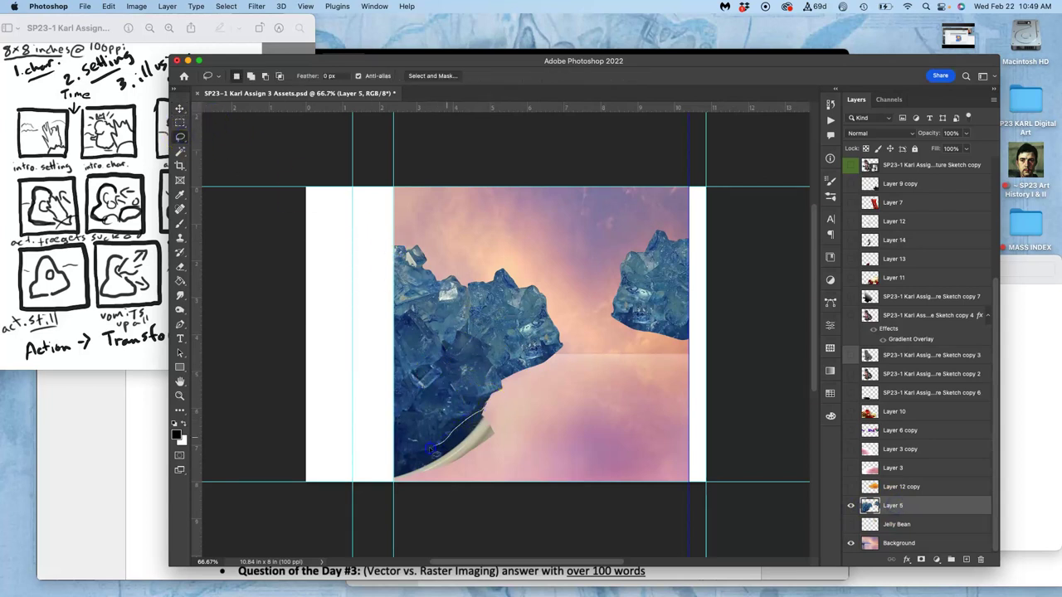
pyautogui.moveTo(351, 502)
pyautogui.mouseDown()
pyautogui.moveTo(364, 527)
pyautogui.moveTo(481, 513)
pyautogui.moveTo(524, 428)
pyautogui.mouseUp()
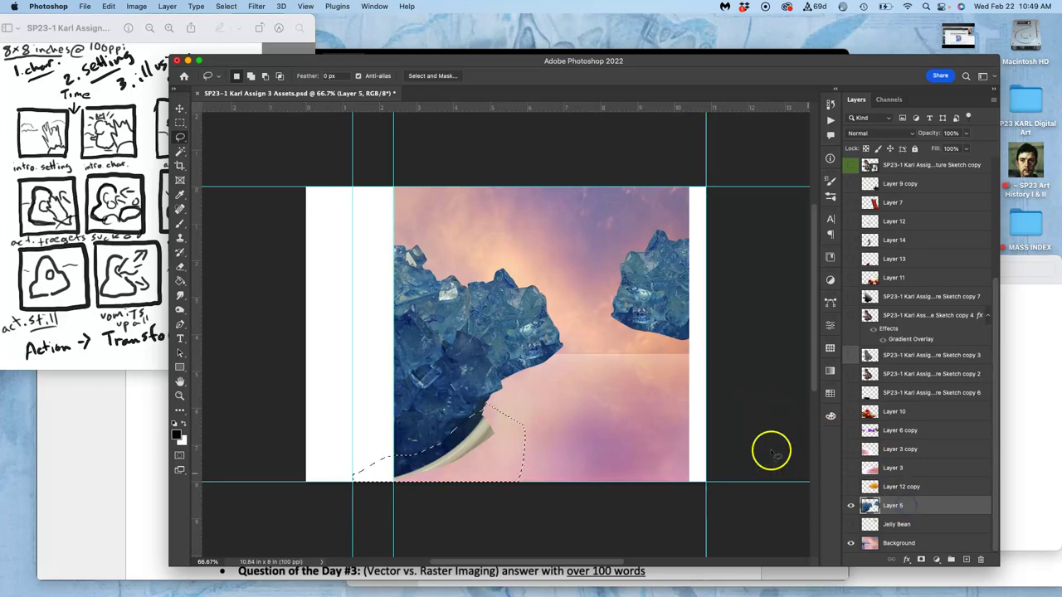
pyautogui.click(728, 422)
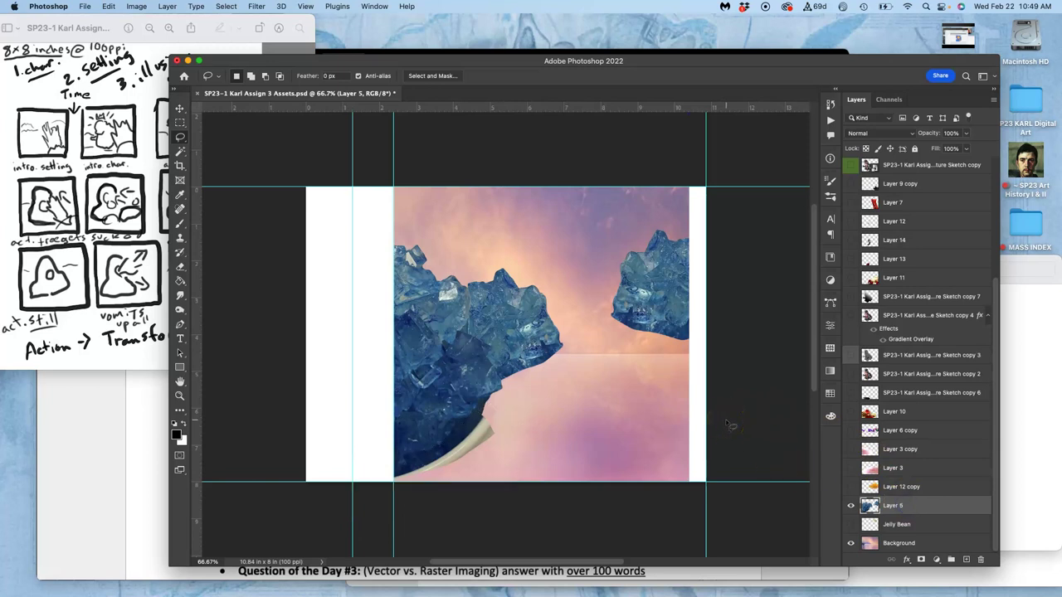
pyautogui.press('super+z')
# Step: Delete the selected horn piece from Layer 5 and deselect
pyautogui.click(915, 507)
pyautogui.press('Delete')
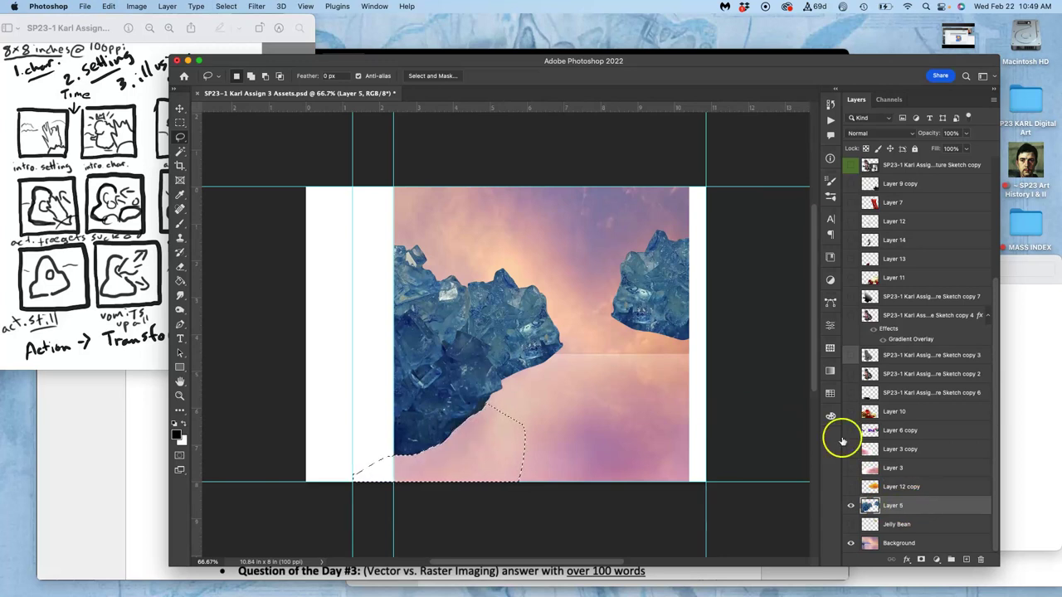
pyautogui.click(666, 424)
# Step: Show Layer 17, lower its opacity to 63%, and lock it completely
pyautogui.scroll(5, 924, 307)
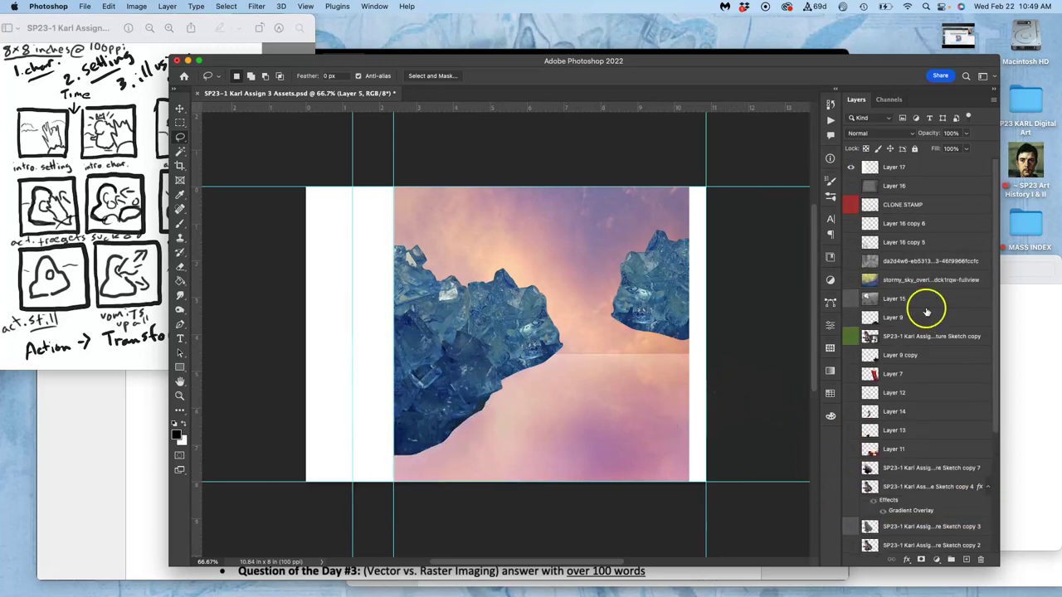
pyautogui.click(851, 169)
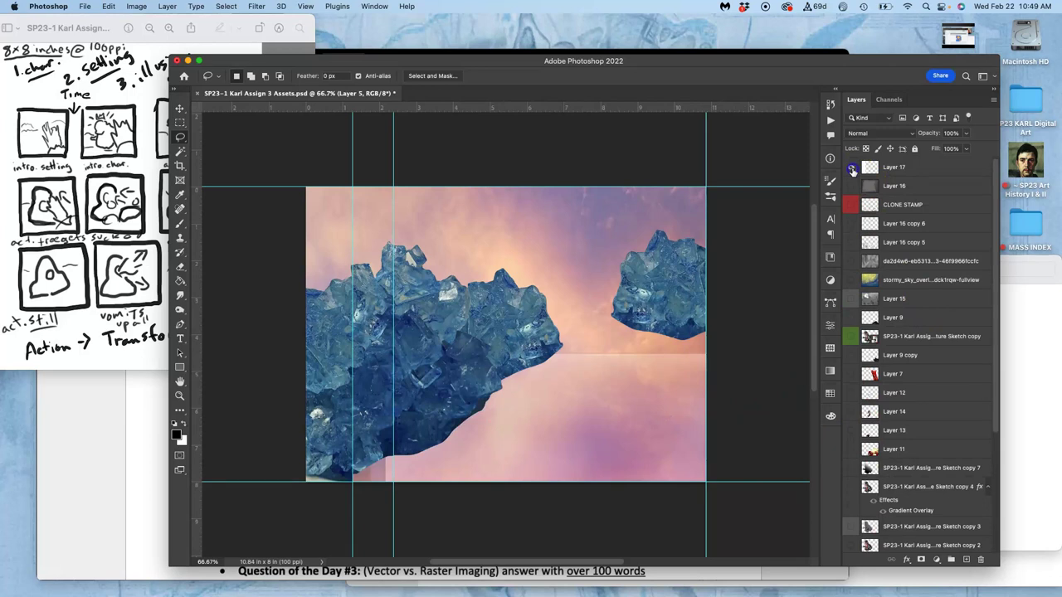
pyautogui.click(851, 169)
pyautogui.click(892, 167)
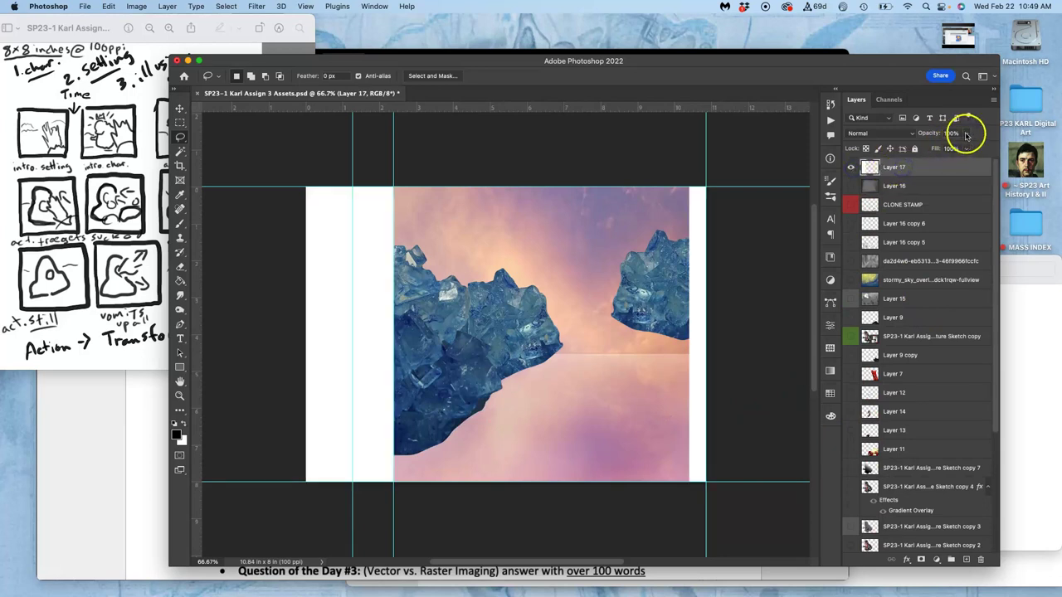
pyautogui.click(964, 134)
pyautogui.click(948, 148)
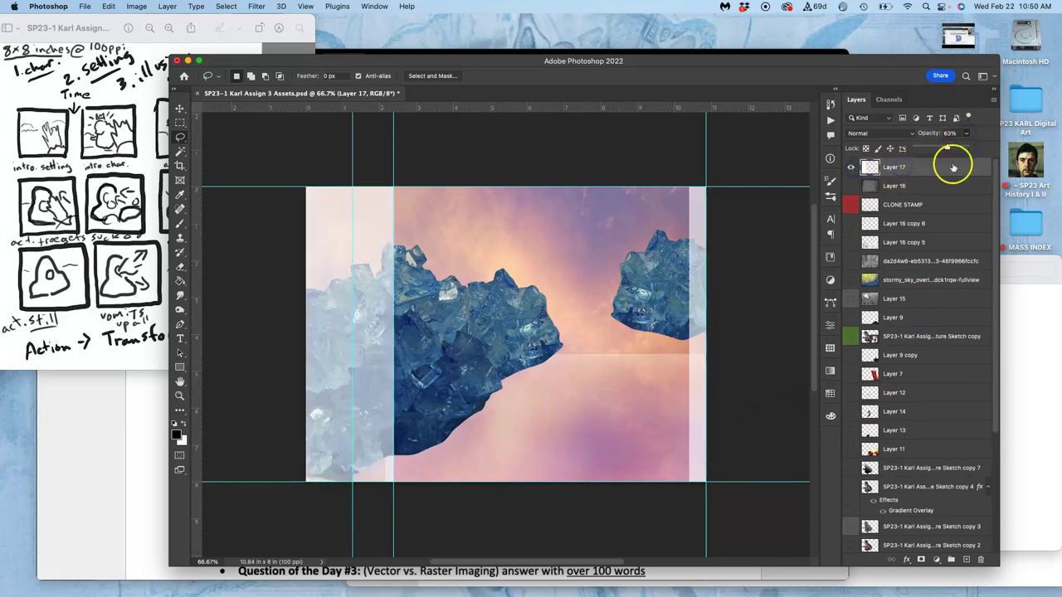
pyautogui.click(916, 149)
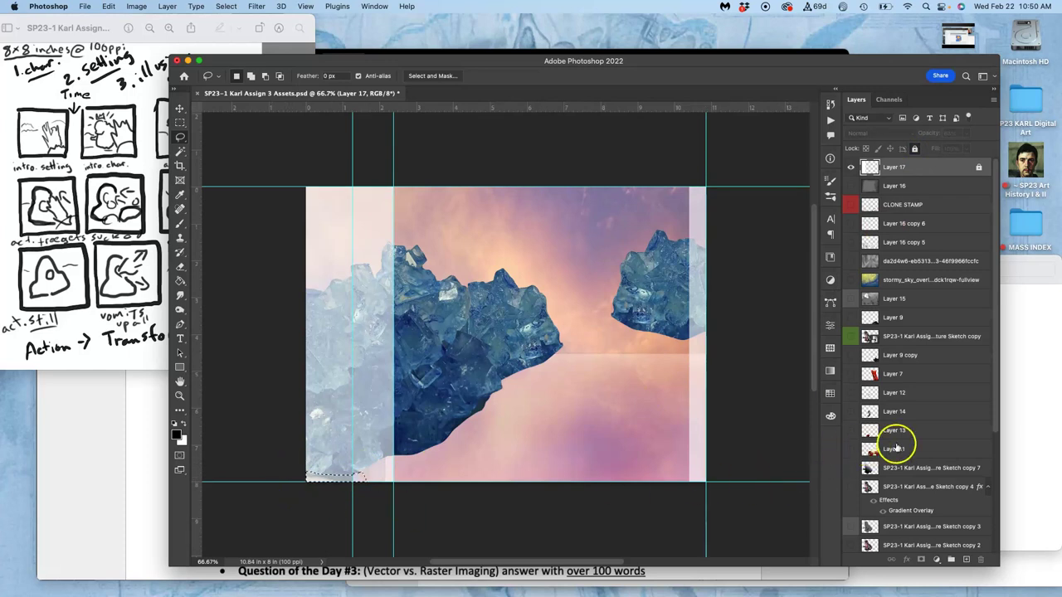
# Step: Select Layer 5 and trace a lasso along the crystal's lower edge
pyautogui.scroll(-5, 904, 444)
pyautogui.click(894, 505)
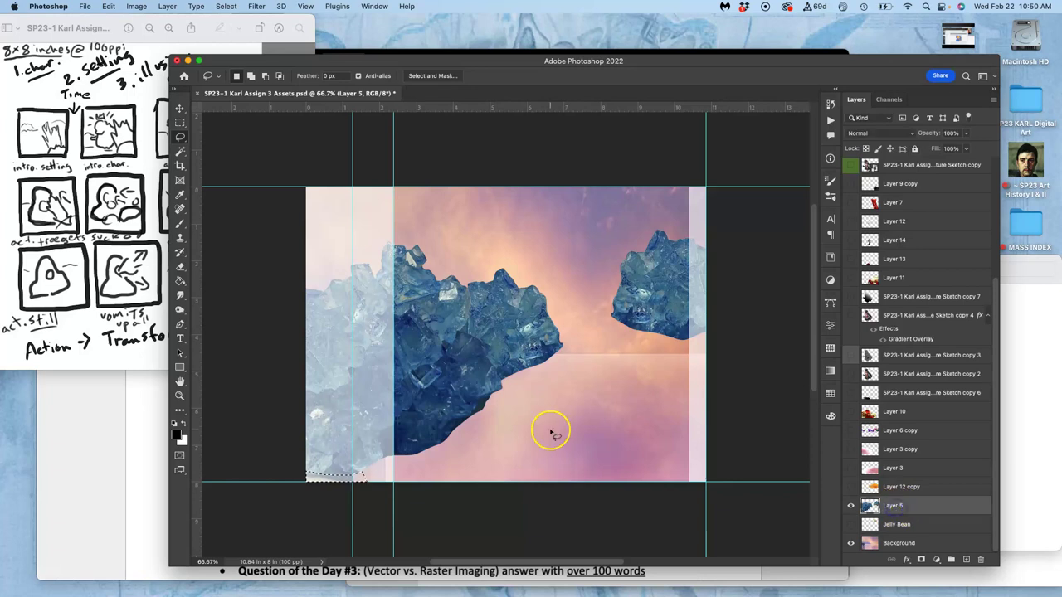
pyautogui.click(410, 462)
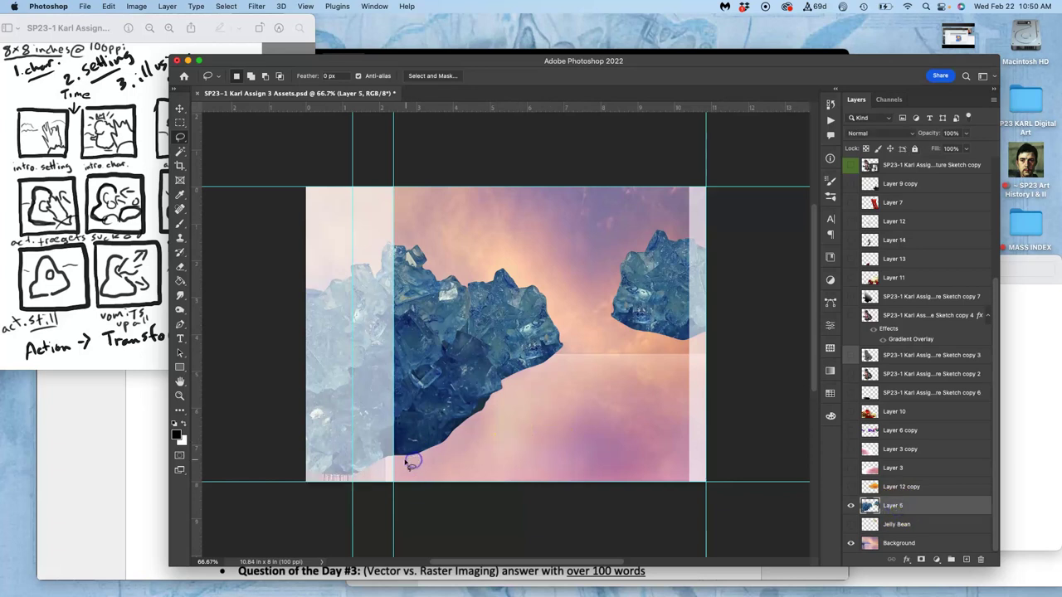
pyautogui.moveTo(397, 459)
pyautogui.mouseDown()
pyautogui.moveTo(365, 491)
pyautogui.moveTo(399, 494)
pyautogui.moveTo(410, 460)
pyautogui.mouseUp()
# Step: Show Layer 12 copy and clone away the dark blemish on its orange crystals
pyautogui.click(851, 486)
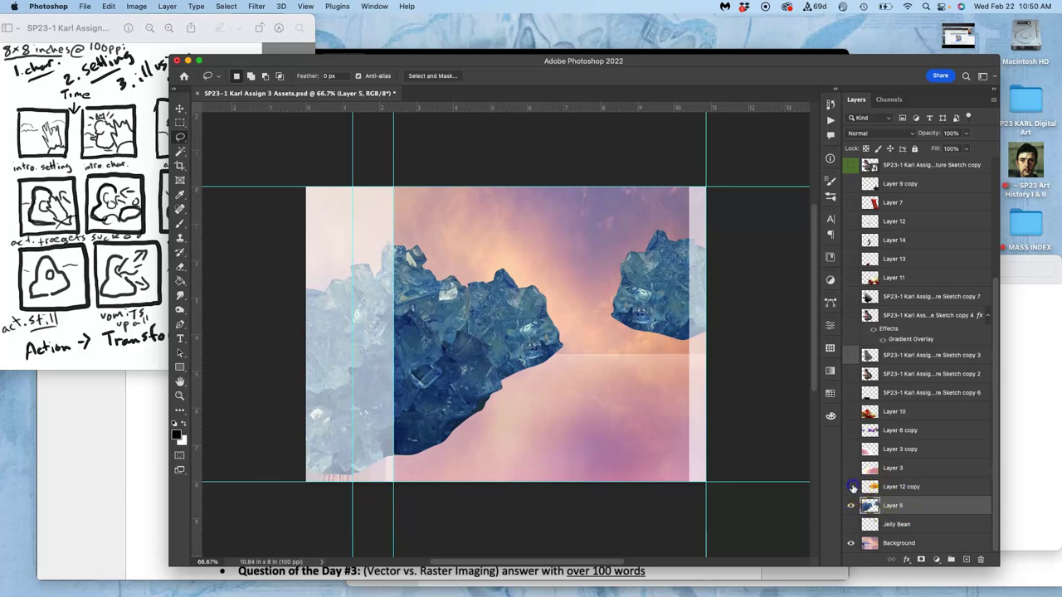
pyautogui.click(912, 487)
pyautogui.click(490, 347)
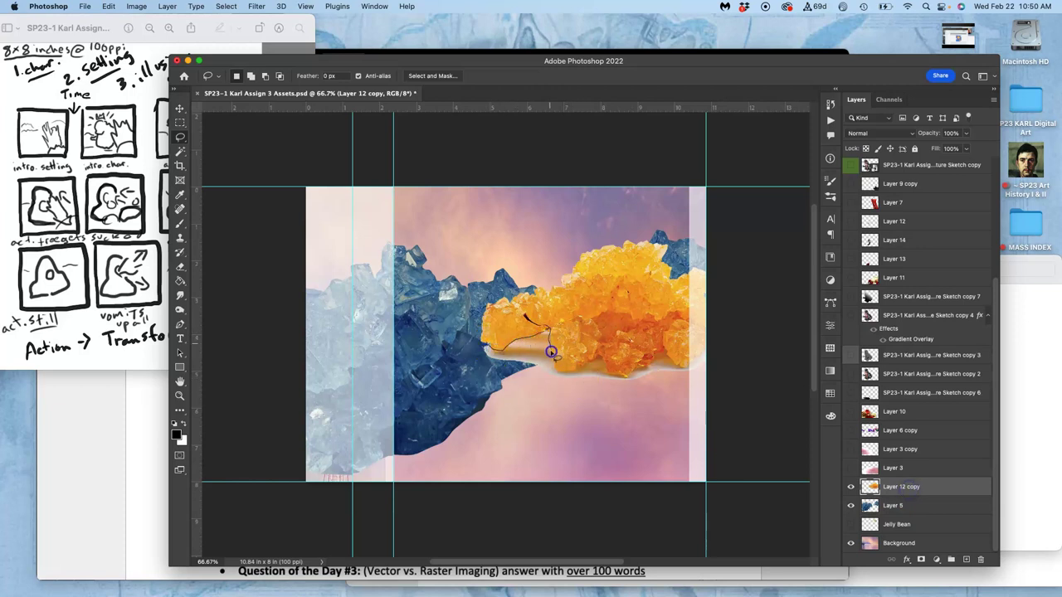
pyautogui.moveTo(561, 372); pyautogui.dragTo(605, 368)
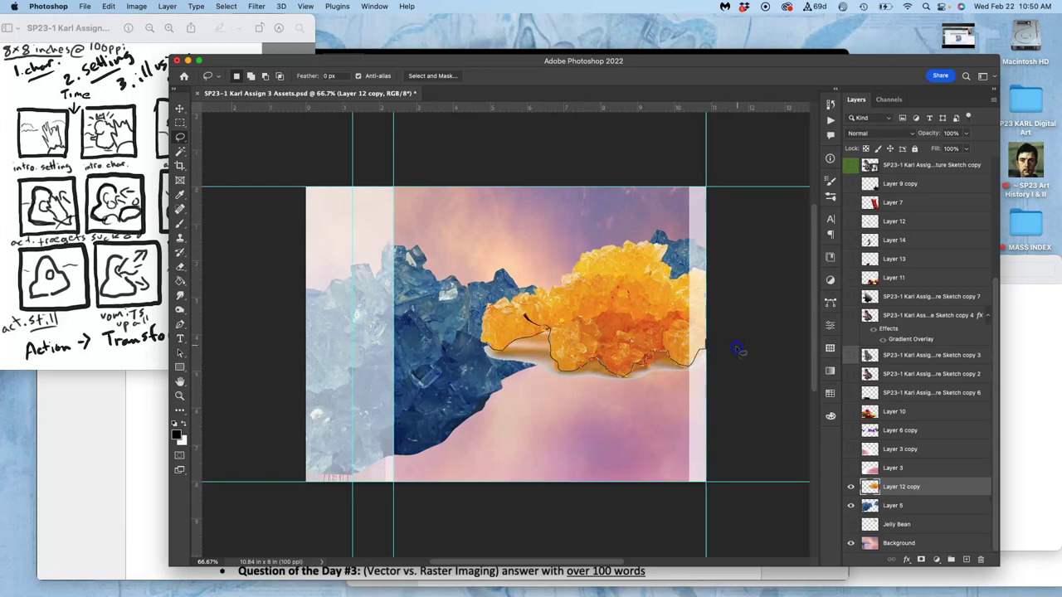
pyautogui.moveTo(736, 348)
pyautogui.mouseDown()
pyautogui.moveTo(569, 428)
pyautogui.moveTo(456, 394)
pyautogui.moveTo(441, 342)
pyautogui.mouseUp()
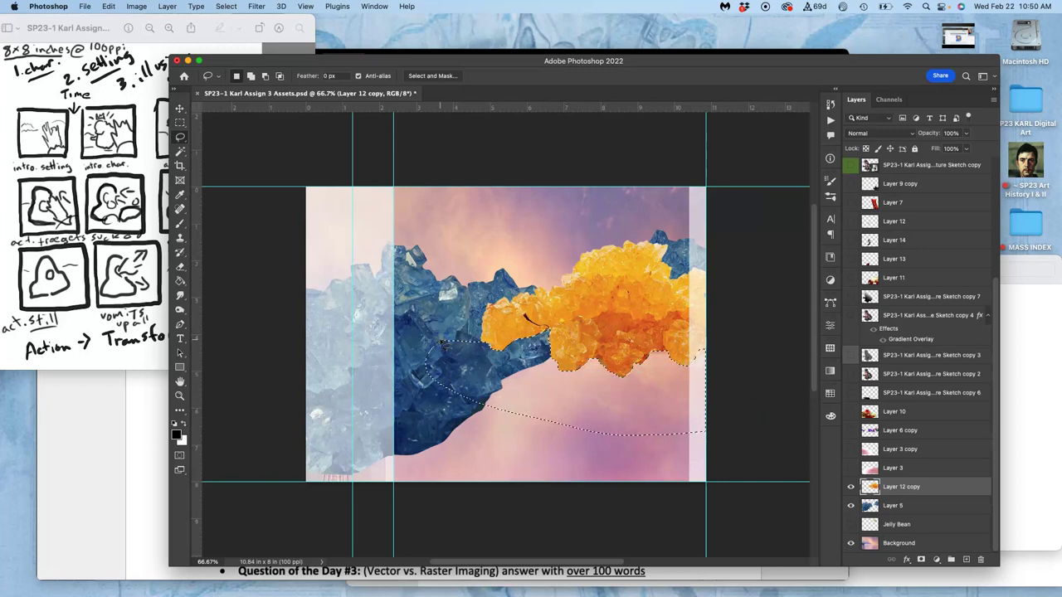
pyautogui.click(530, 311)
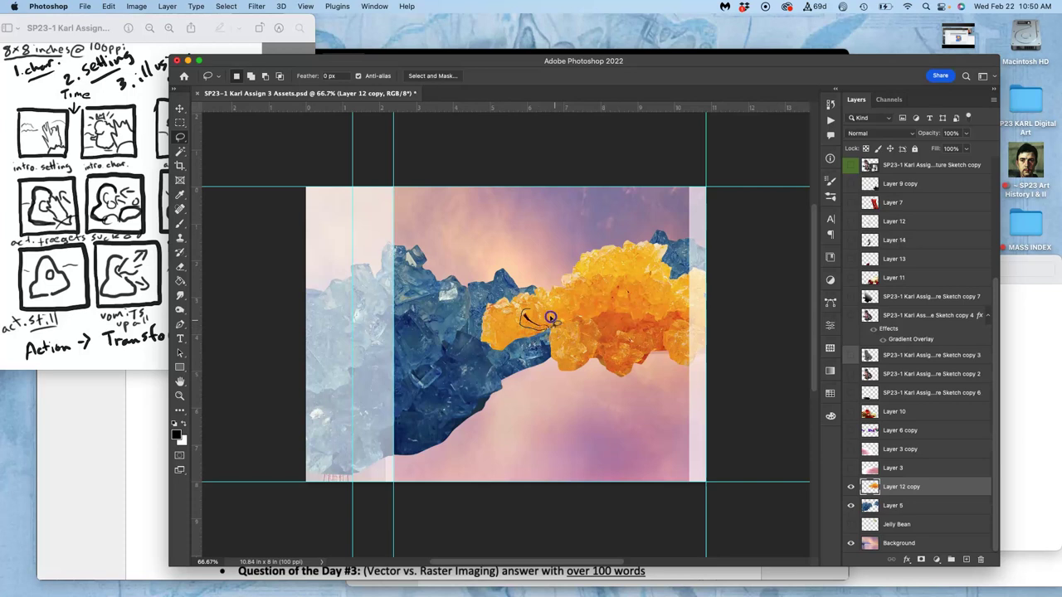
pyautogui.click(180, 240)
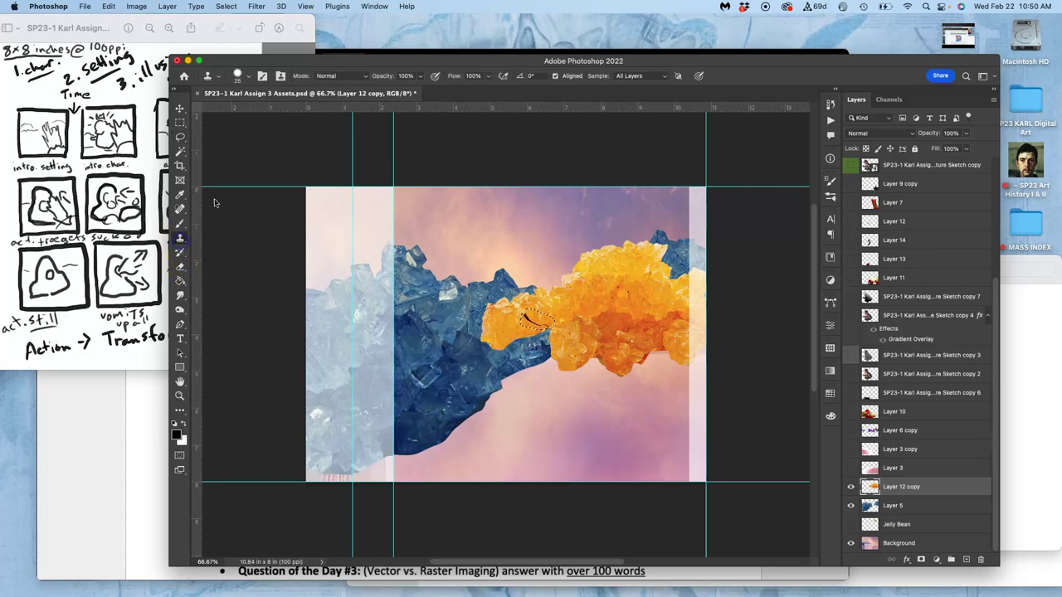
pyautogui.click(525, 319)
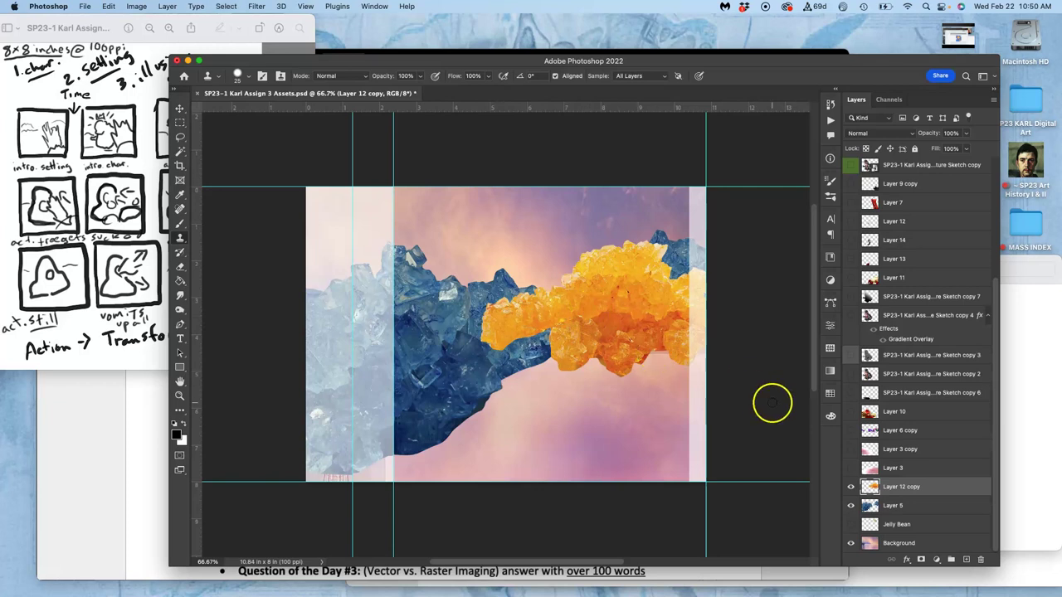
# Step: Hide both crystal layers, show Layer 3's cotton candy, and move it down about half an inch
pyautogui.click(850, 487)
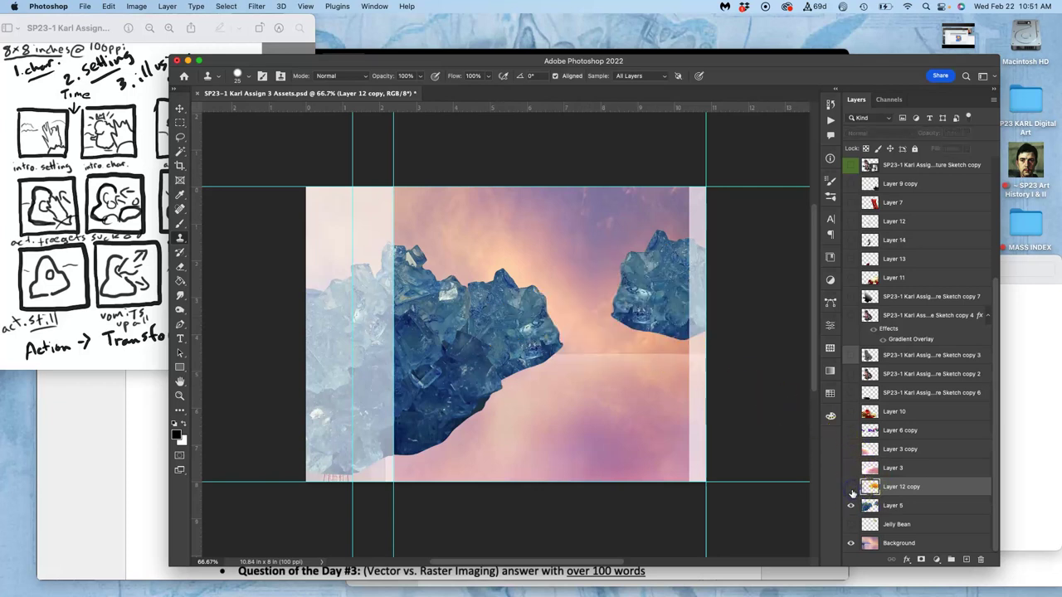
pyautogui.click(850, 505)
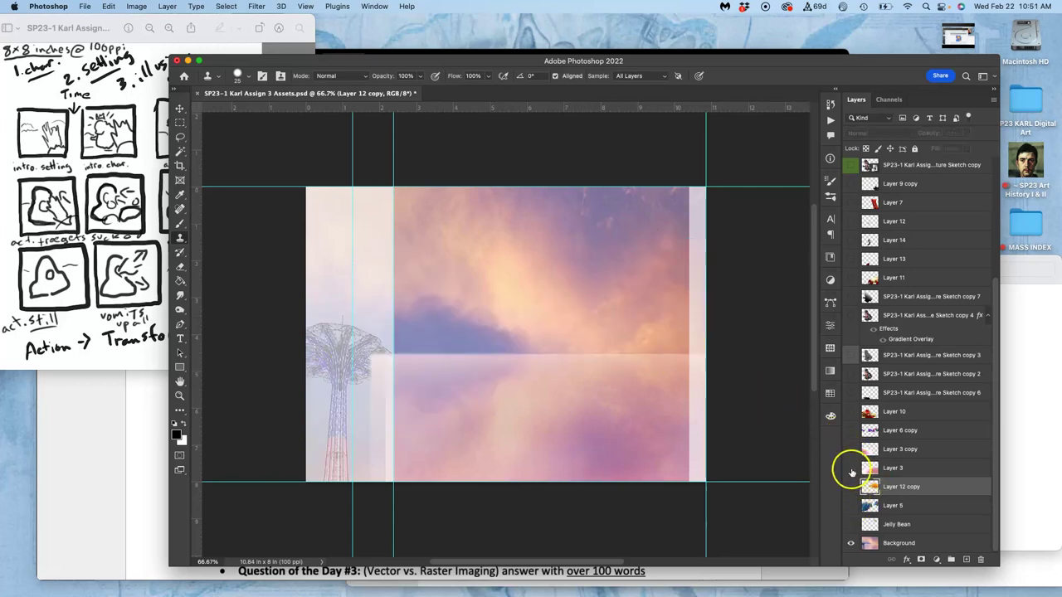
pyautogui.click(850, 467)
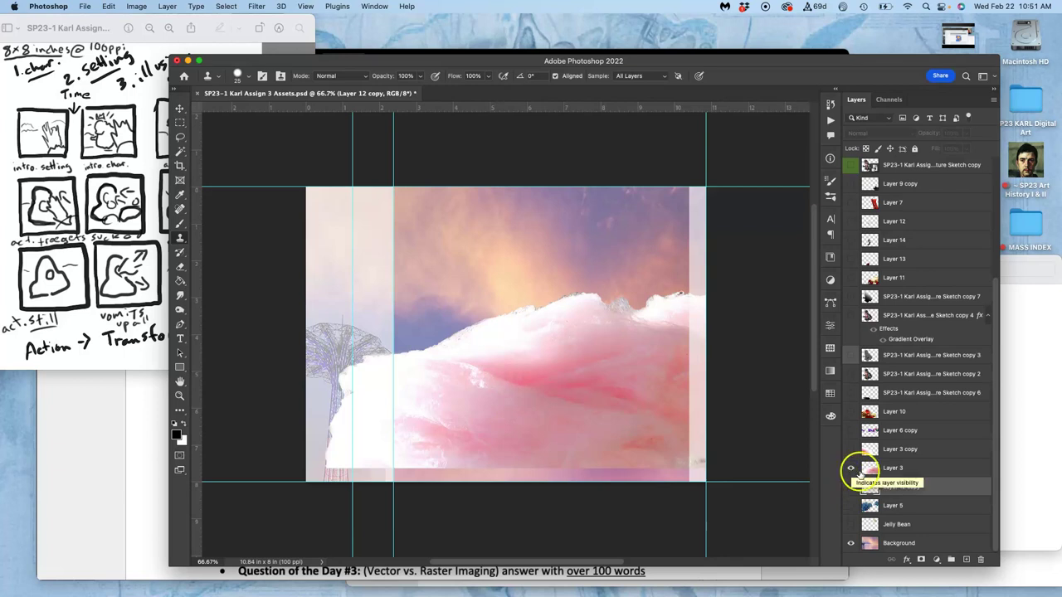
pyautogui.click(894, 469)
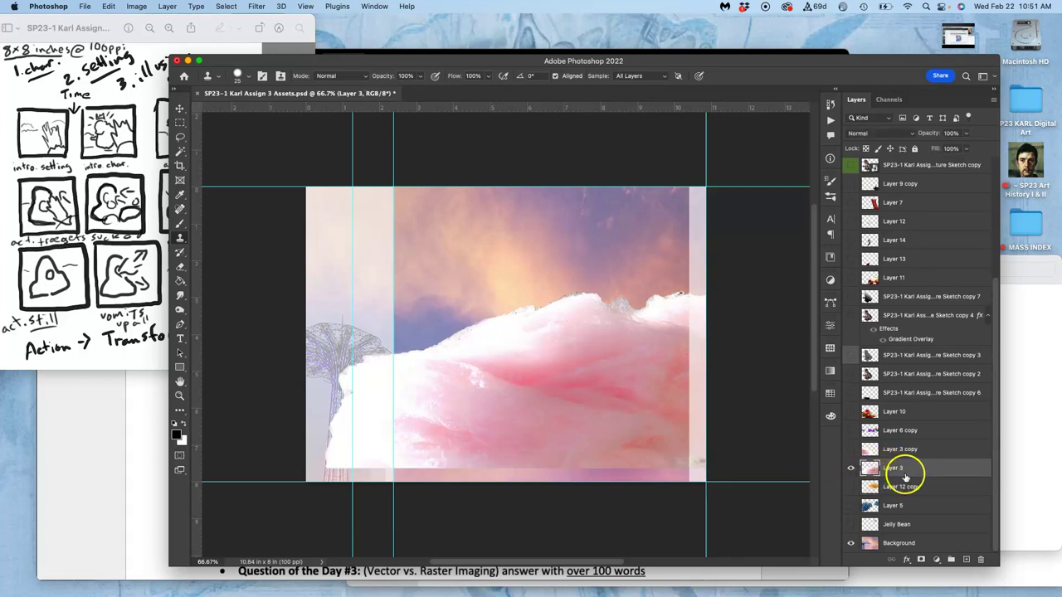
pyautogui.click(179, 109)
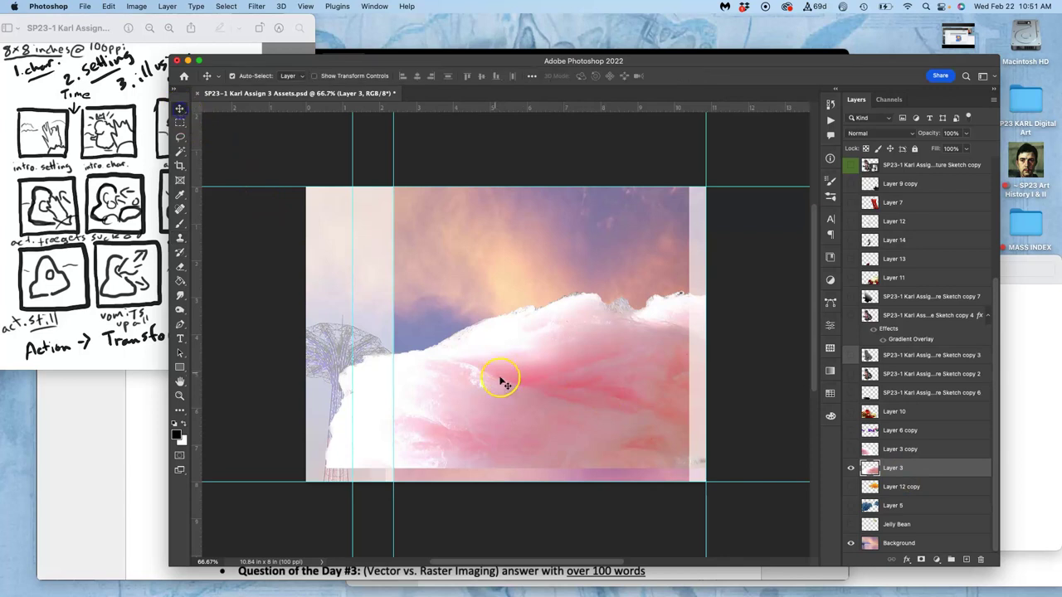
pyautogui.moveTo(525, 374); pyautogui.dragTo(526, 392)
# Step: Stretch Layer 3's top slightly taller, then show and select Layer 3 copy
pyautogui.hotkey('ctrl', 't')
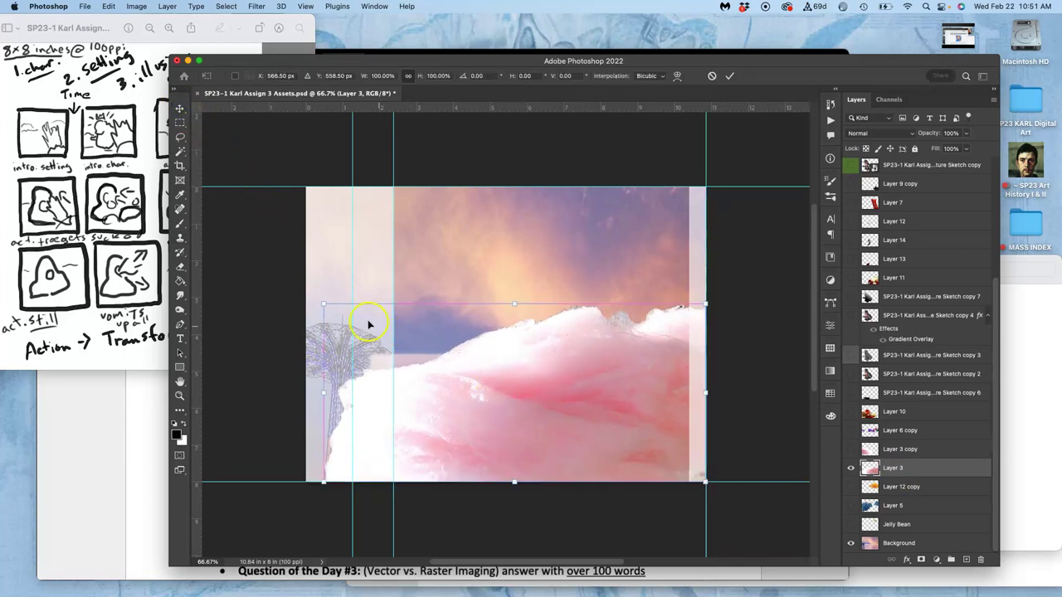
pyautogui.moveTo(515, 305); pyautogui.dragTo(514, 296)
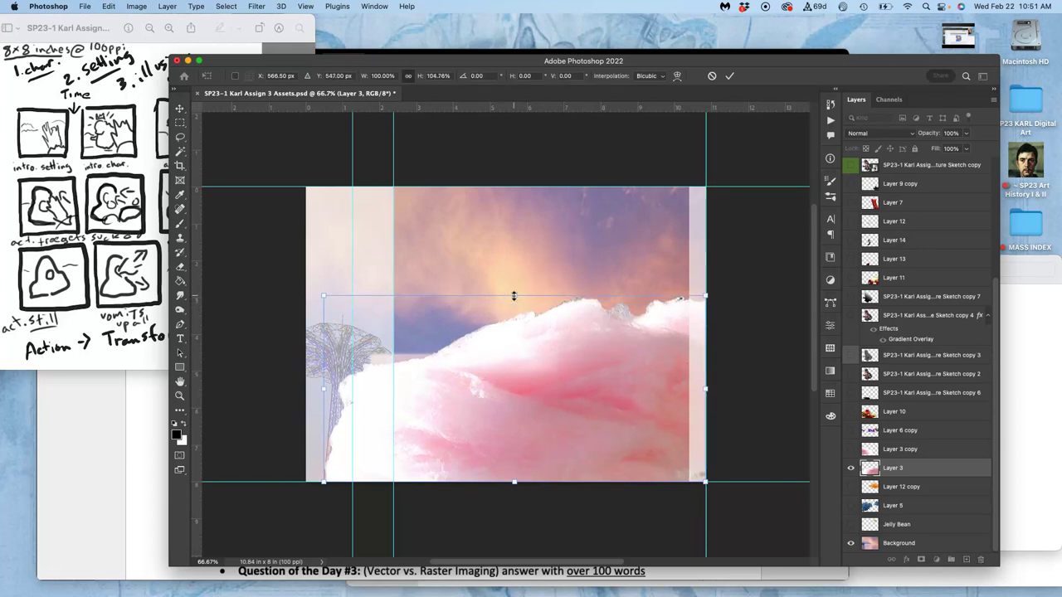
pyautogui.press('Return')
pyautogui.click(851, 450)
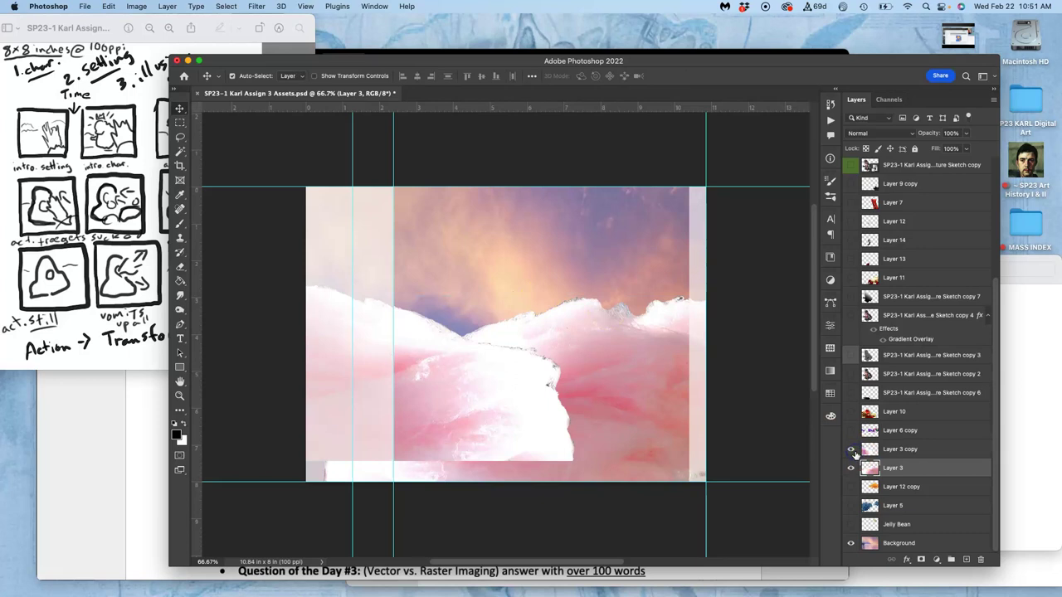
pyautogui.click(847, 450)
pyautogui.click(885, 449)
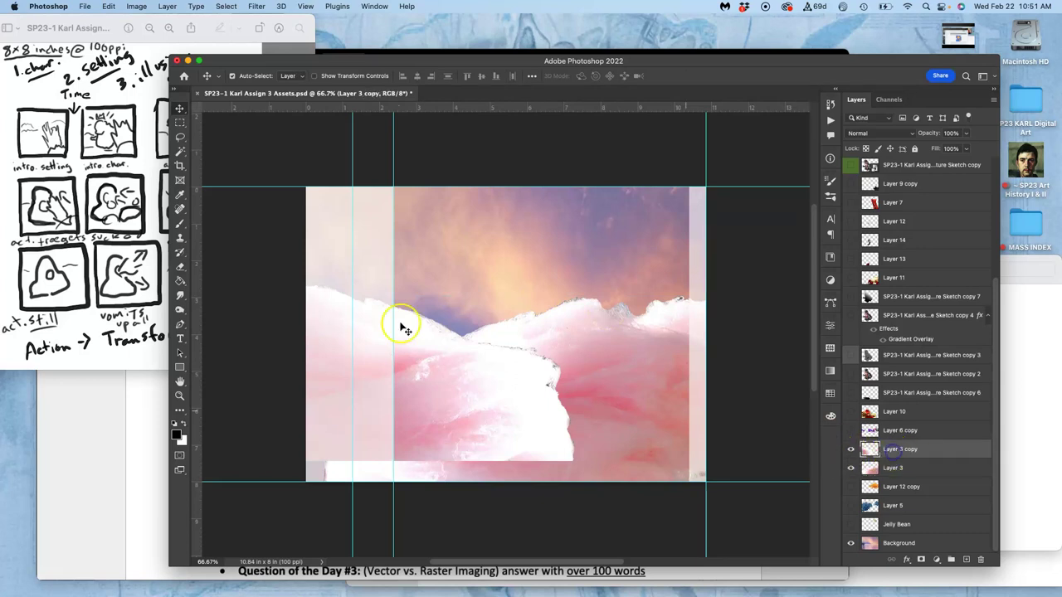
# Step: Lasso and delete the hard cliff edge on Layer 3 copy
pyautogui.click(181, 139)
pyautogui.moveTo(502, 403)
pyautogui.mouseDown()
pyautogui.moveTo(557, 383)
pyautogui.moveTo(467, 339)
pyautogui.moveTo(480, 348)
pyautogui.mouseUp()
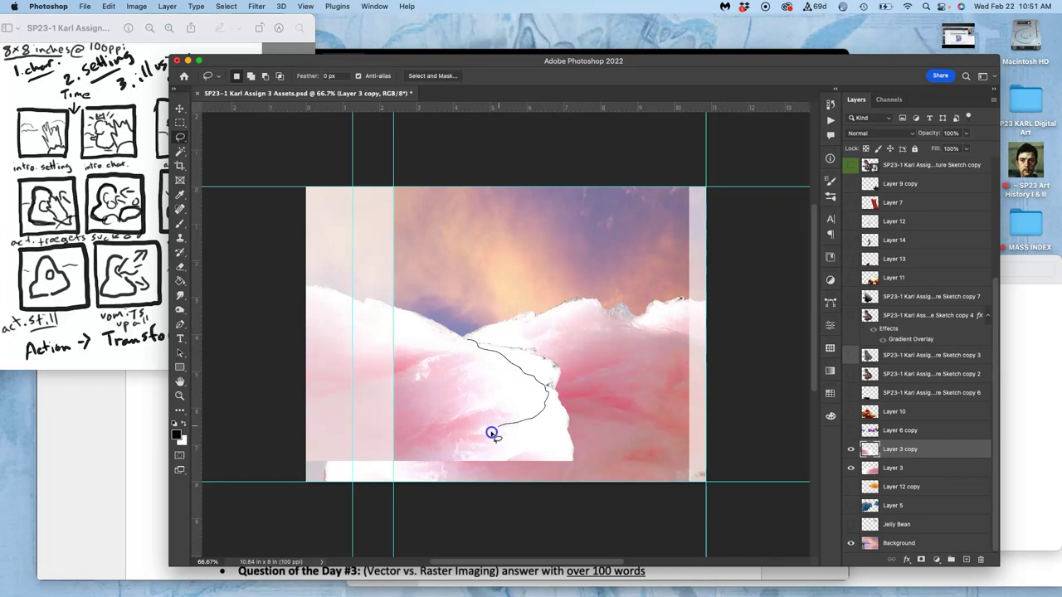
pyautogui.moveTo(405, 446)
pyautogui.mouseDown()
pyautogui.moveTo(353, 457)
pyautogui.moveTo(308, 488)
pyautogui.moveTo(349, 511)
pyautogui.moveTo(534, 530)
pyautogui.moveTo(628, 468)
pyautogui.moveTo(593, 345)
pyautogui.moveTo(517, 338)
pyautogui.mouseUp()
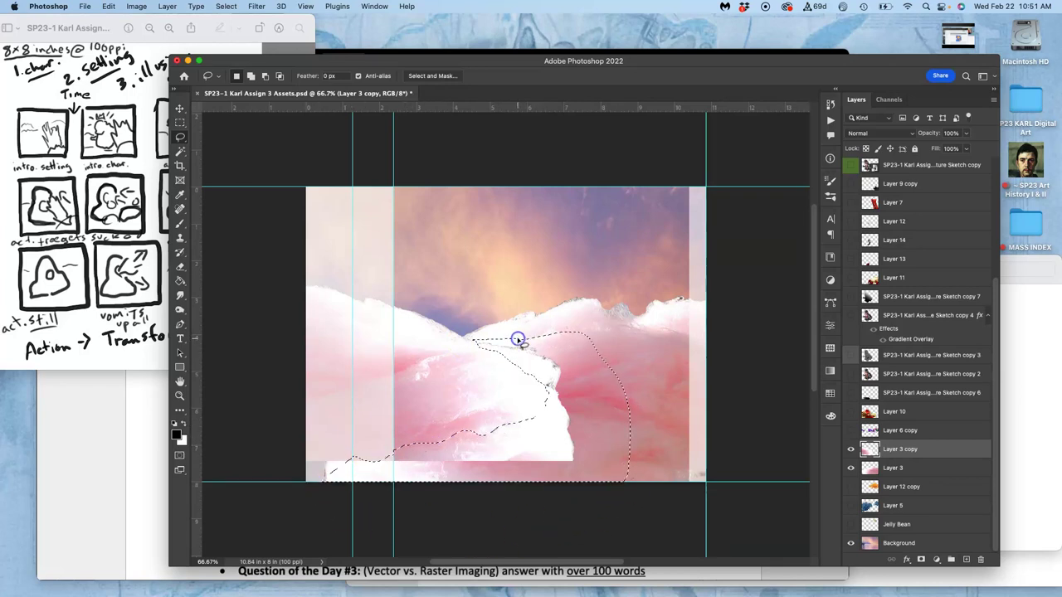
pyautogui.click(575, 344)
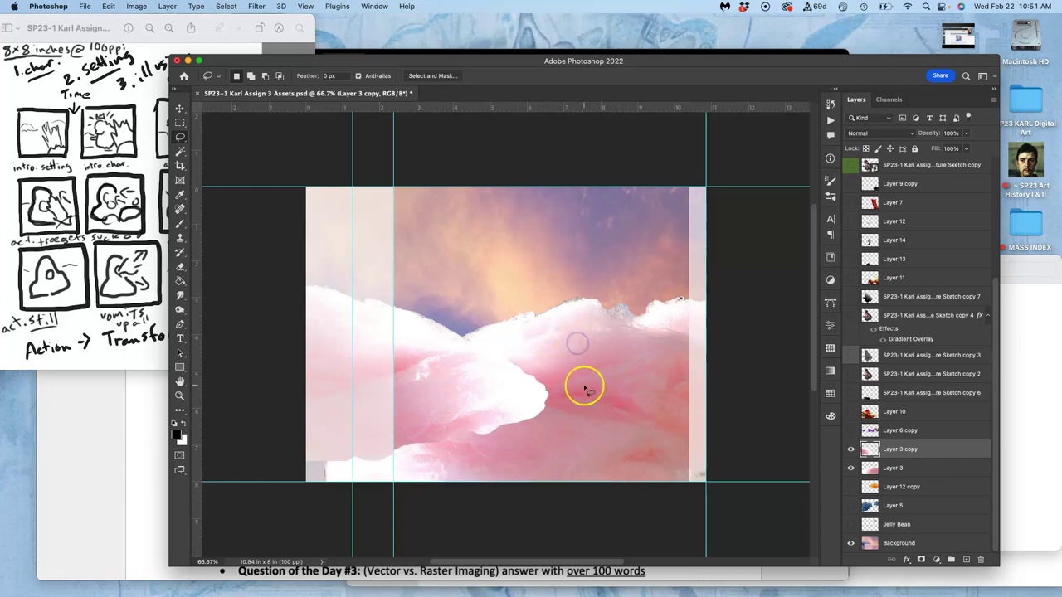
# Step: Erase the white cotton-candy edge with a soft 185 px eraser at 2% hardness
pyautogui.click(180, 268)
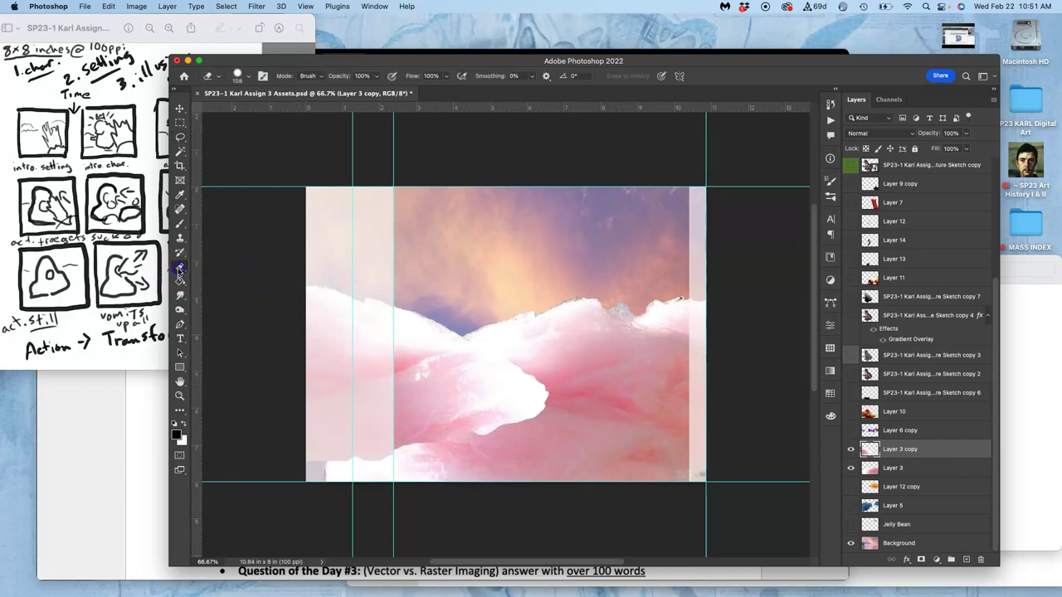
pyautogui.click(377, 78)
pyautogui.click(240, 75)
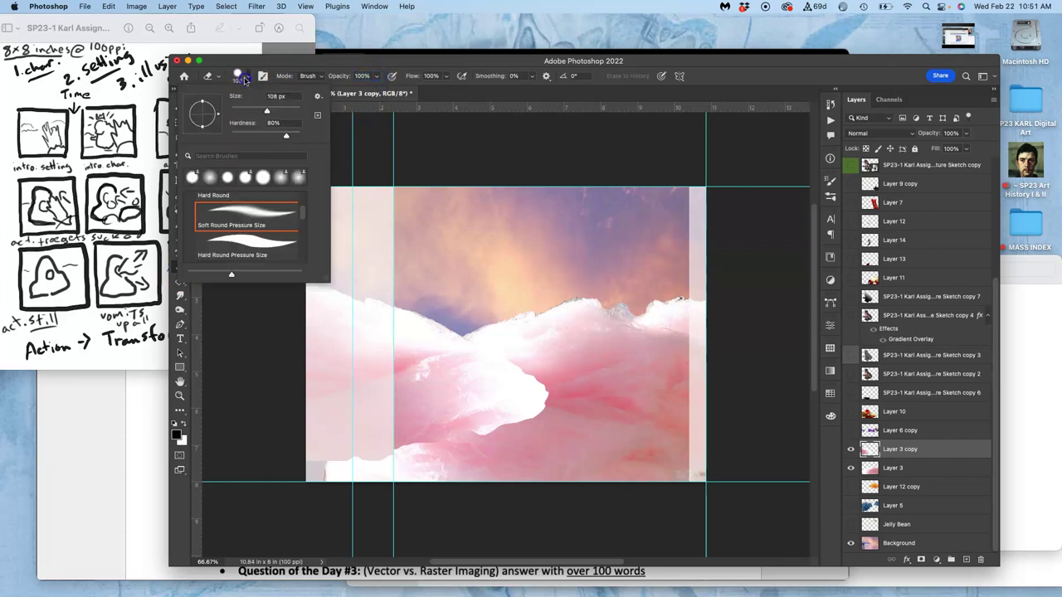
pyautogui.moveTo(237, 135); pyautogui.dragTo(231, 135)
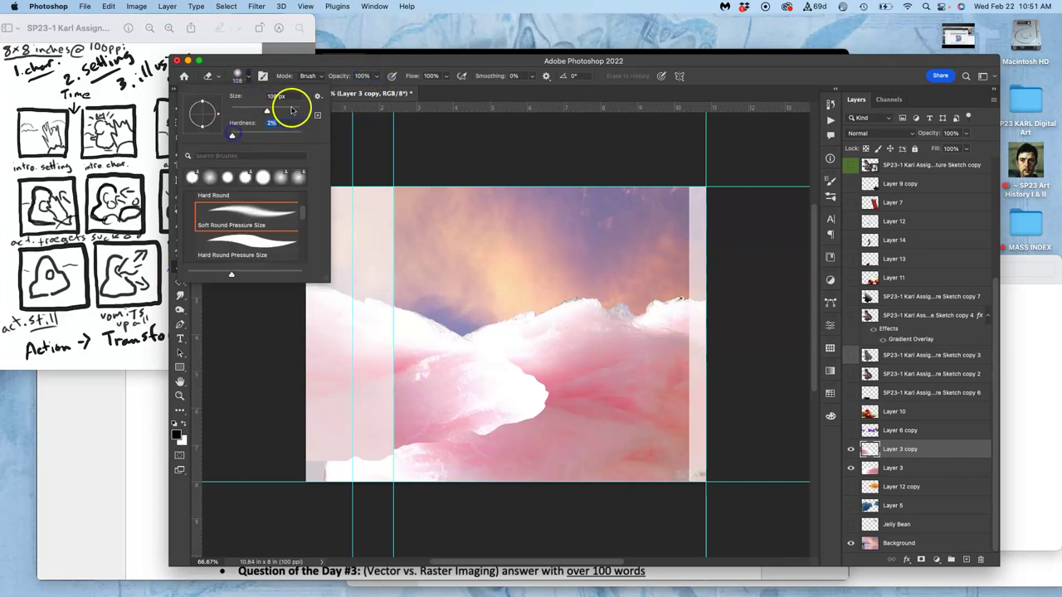
pyautogui.moveTo(289, 110); pyautogui.dragTo(280, 111)
pyautogui.moveTo(579, 390)
pyautogui.mouseDown()
pyautogui.moveTo(522, 359)
pyautogui.moveTo(565, 390)
pyautogui.moveTo(550, 415)
pyautogui.moveTo(478, 437)
pyautogui.moveTo(470, 403)
pyautogui.moveTo(631, 403)
pyautogui.moveTo(646, 409)
pyautogui.moveTo(636, 440)
pyautogui.moveTo(502, 454)
pyautogui.moveTo(473, 434)
pyautogui.moveTo(330, 451)
pyautogui.moveTo(330, 463)
pyautogui.moveTo(372, 488)
pyautogui.mouseUp()
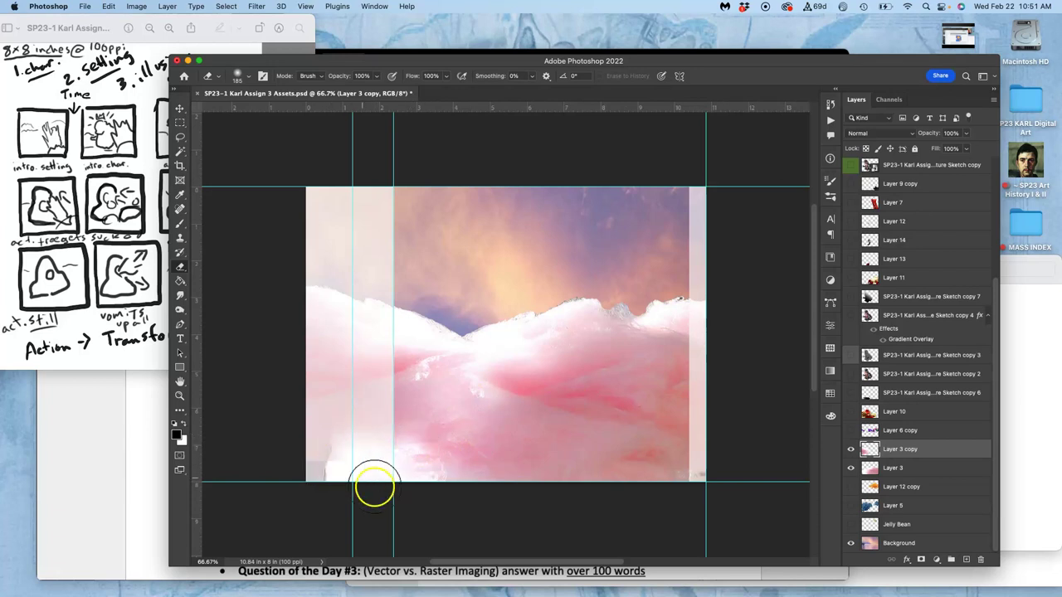
# Step: Lasso the strip along Layer 3's bottom edge and fill it with matching pink
pyautogui.click(179, 137)
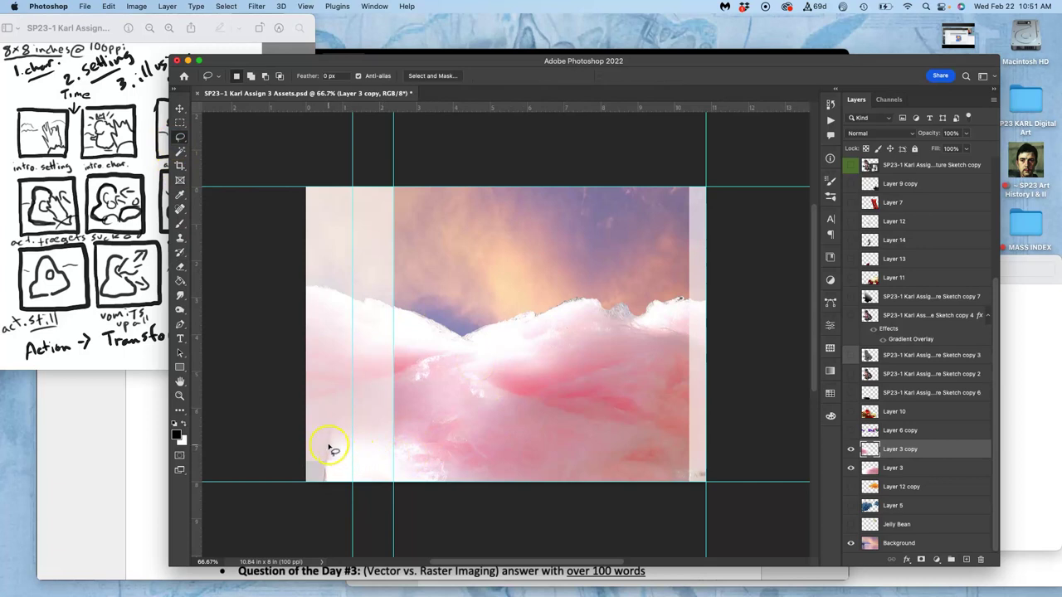
pyautogui.click(911, 468)
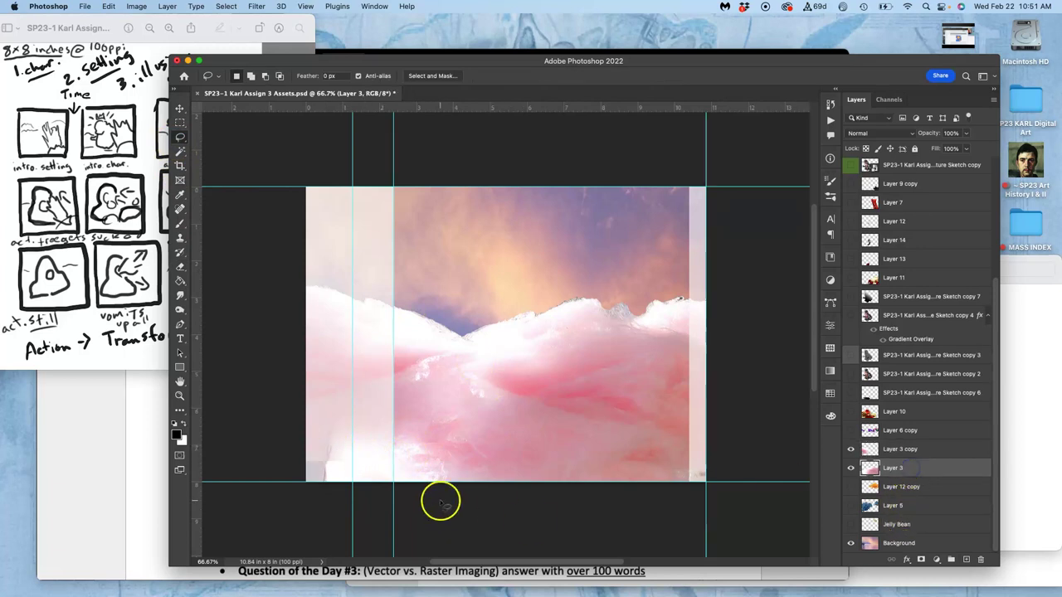
pyautogui.moveTo(354, 464)
pyautogui.mouseDown()
pyautogui.moveTo(536, 472)
pyautogui.moveTo(574, 462)
pyautogui.mouseUp()
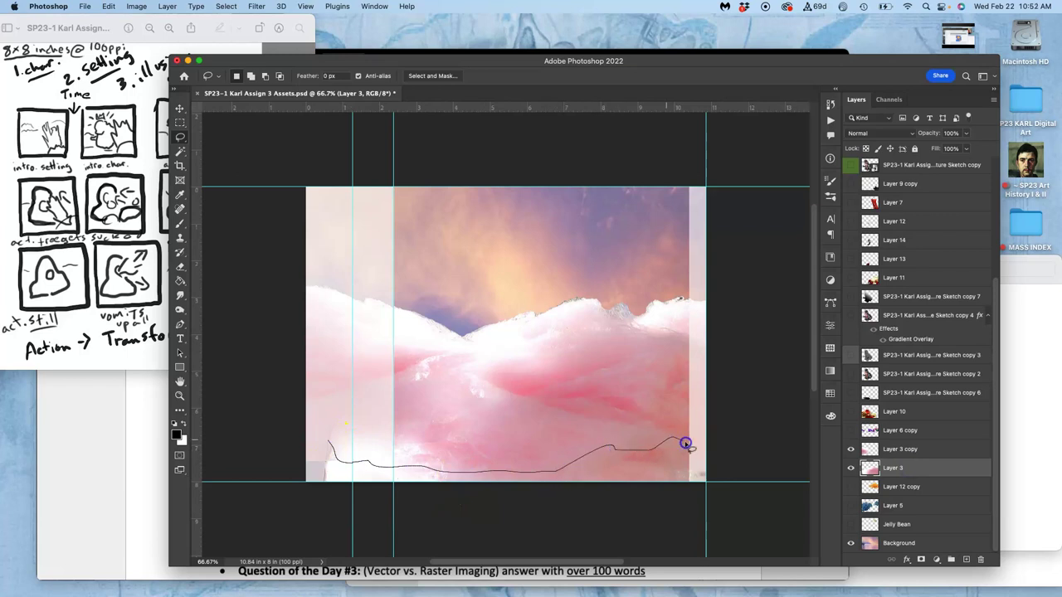
pyautogui.moveTo(774, 417)
pyautogui.mouseDown()
pyautogui.moveTo(762, 517)
pyautogui.moveTo(580, 532)
pyautogui.moveTo(334, 539)
pyautogui.moveTo(255, 512)
pyautogui.moveTo(264, 442)
pyautogui.mouseUp()
pyautogui.press('Delete')
pyautogui.hotkey('ctrl', 'd')
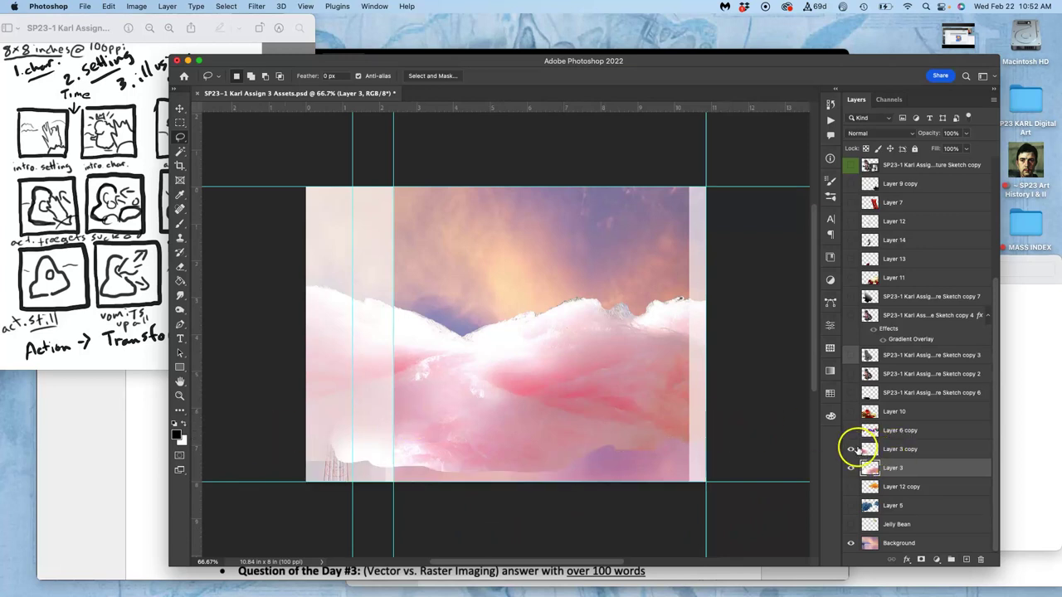
# Step: Merge Layer 3 copy and Layer 3 into a single cotton-candy layer
pyautogui.keyDown('shift'); pyautogui.click(896, 448); pyautogui.keyUp('shift')
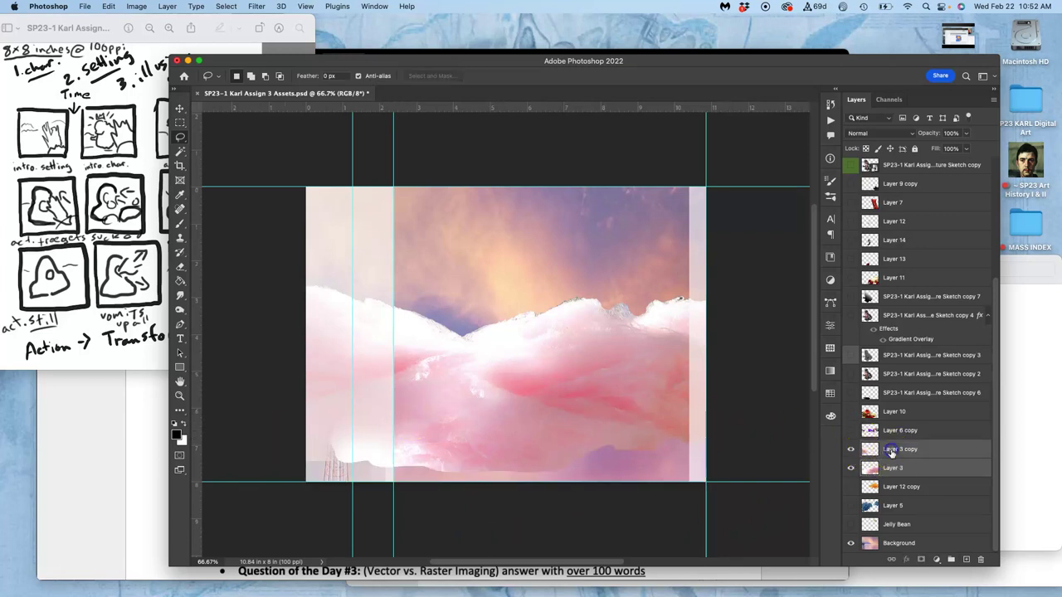
pyautogui.hotkey('ctrl', 'e')
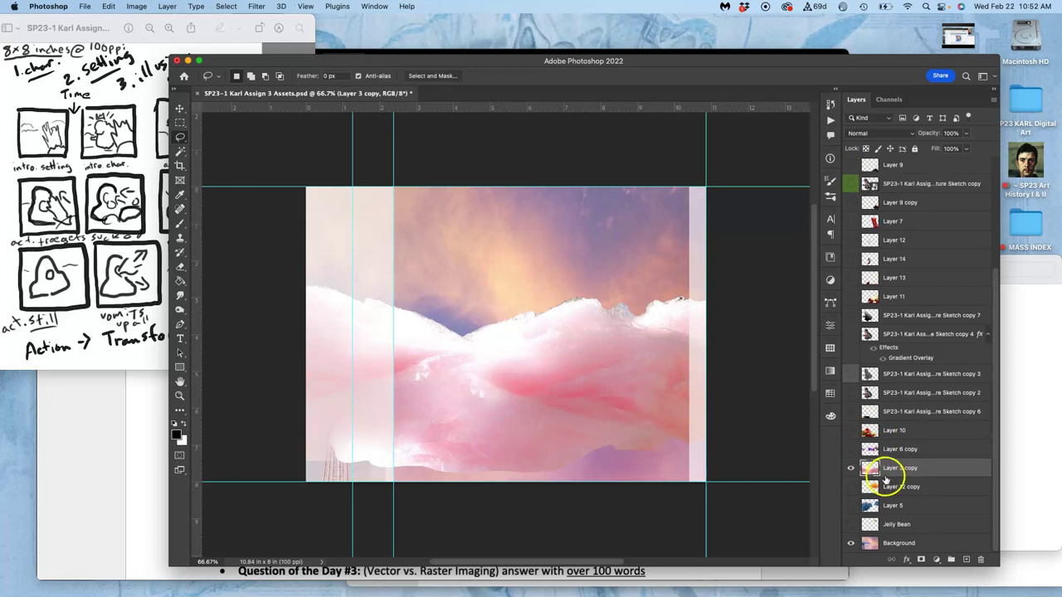
pyautogui.click(851, 469)
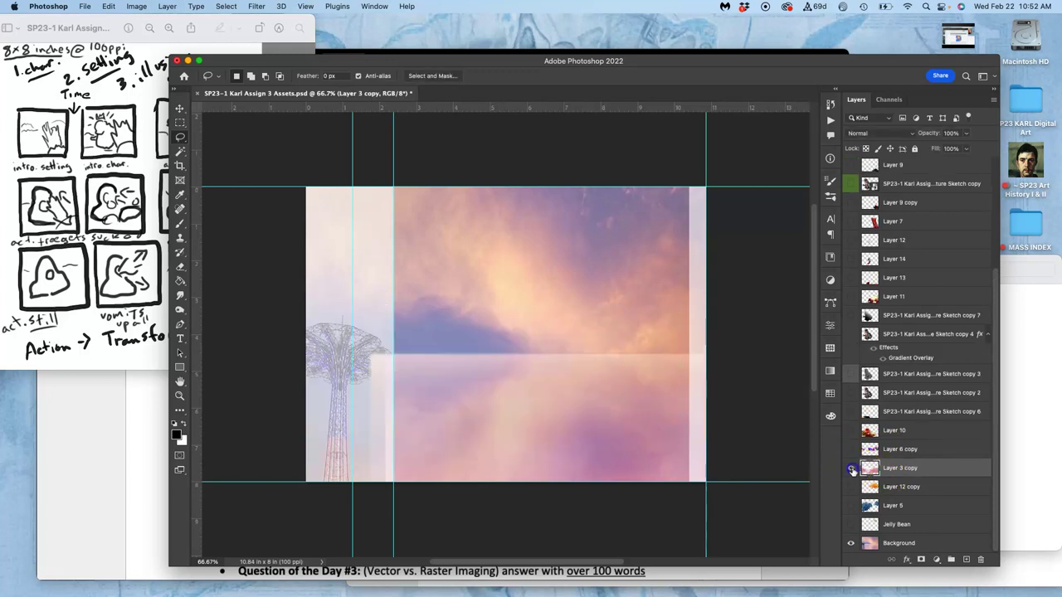
pyautogui.click(851, 469)
# Step: Show the candy stones in Layer 6 copy, trying the cake and sketch layers, then hiding Layer 10
pyautogui.click(850, 449)
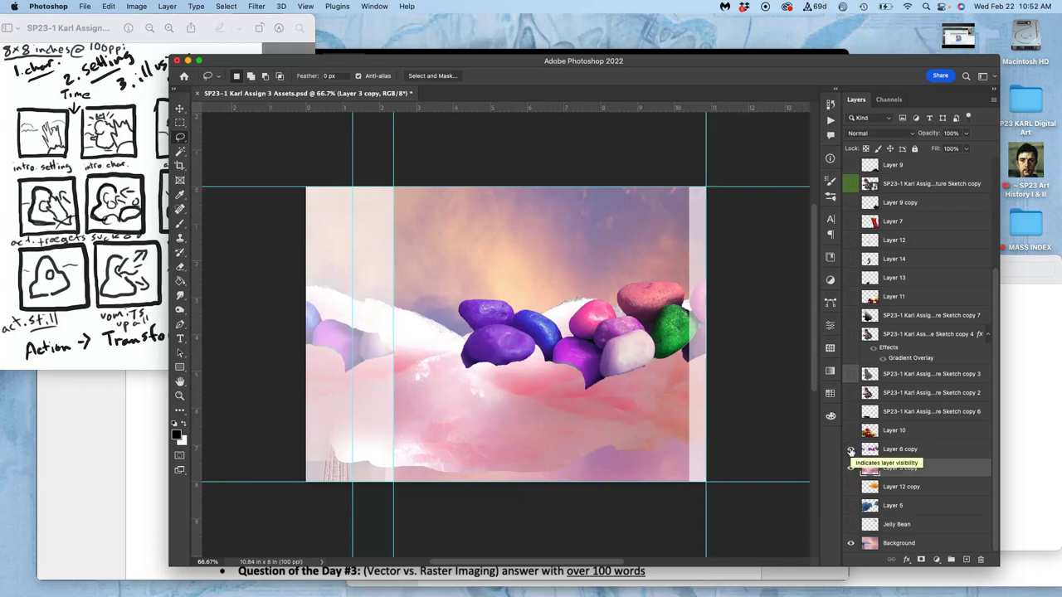
pyautogui.click(850, 430)
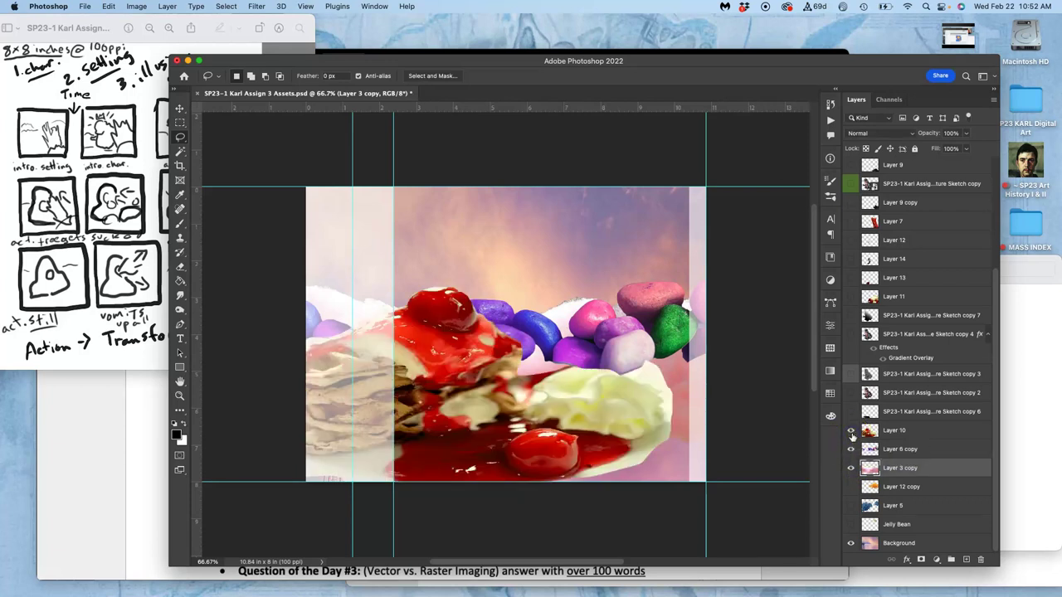
pyautogui.click(850, 430)
pyautogui.click(850, 430)
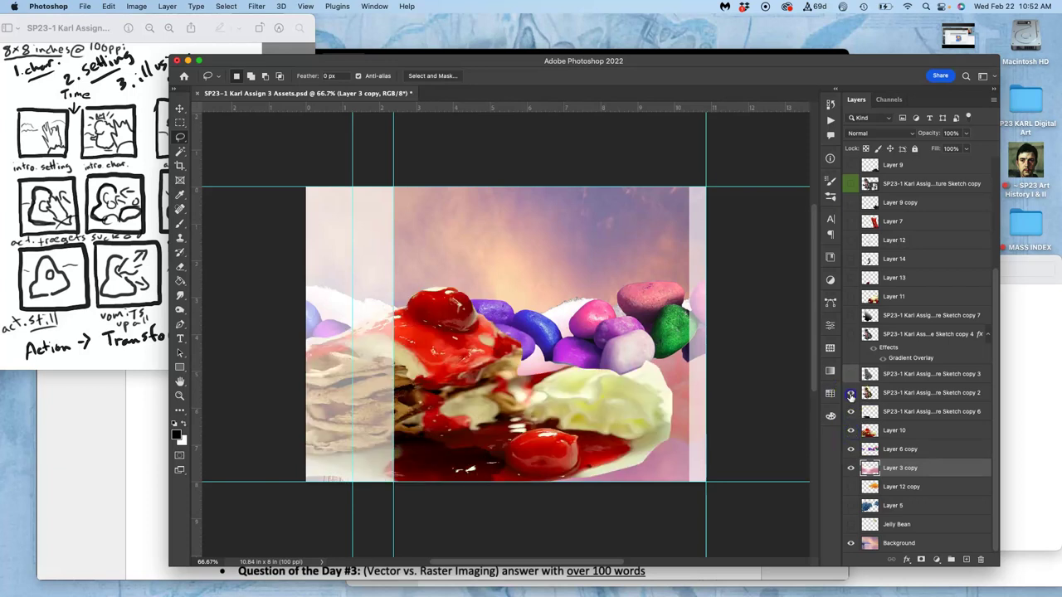
pyautogui.click(850, 394)
pyautogui.click(850, 394)
pyautogui.click(851, 412)
pyautogui.click(850, 430)
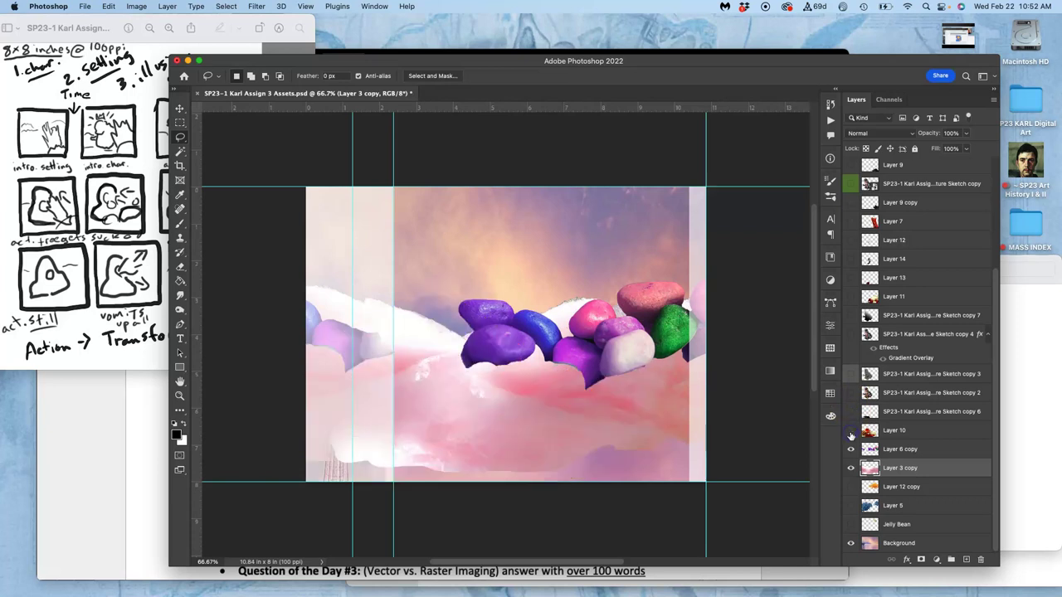
# Step: Copy the two left purple rocks from Layer 6 copy onto new Layer 18
pyautogui.click(884, 448)
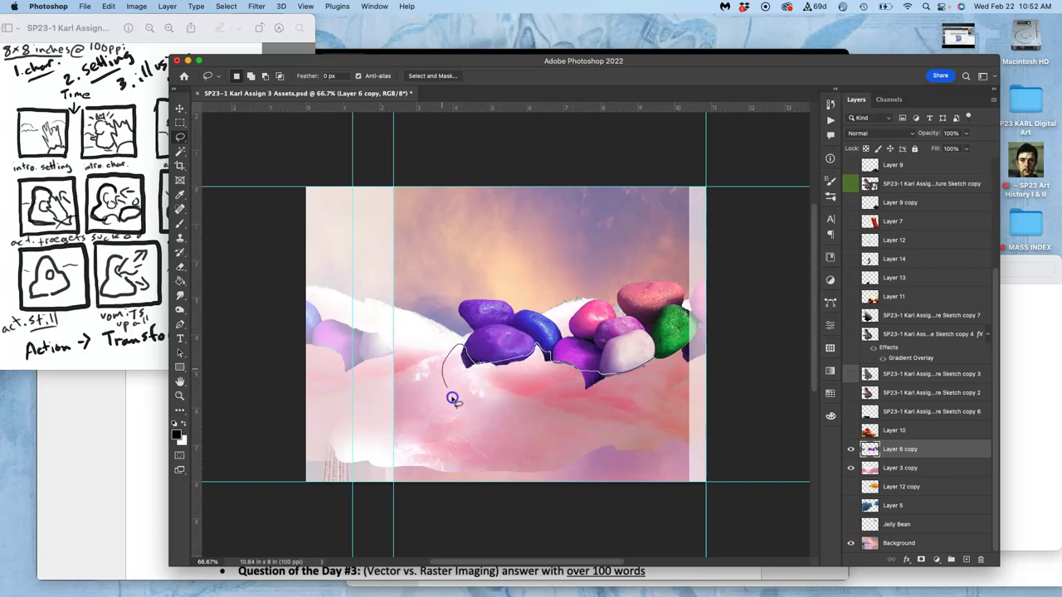
pyautogui.moveTo(452, 398)
pyautogui.mouseDown()
pyautogui.moveTo(518, 428)
pyautogui.moveTo(649, 401)
pyautogui.moveTo(677, 370)
pyautogui.mouseUp()
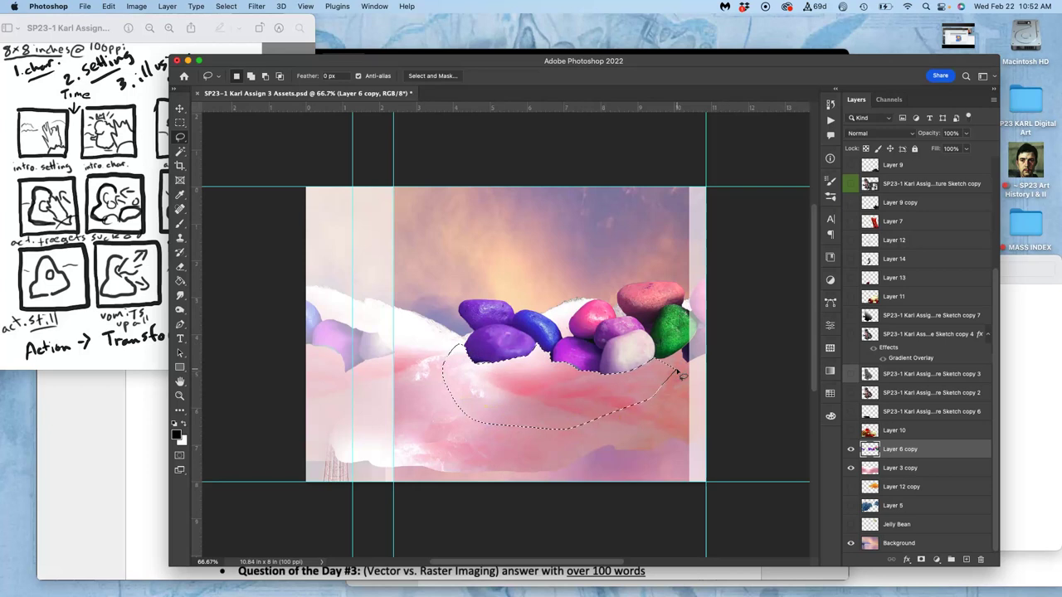
pyautogui.click(500, 415)
pyautogui.click(547, 396)
pyautogui.moveTo(547, 357)
pyautogui.mouseDown()
pyautogui.moveTo(471, 371)
pyautogui.moveTo(445, 326)
pyautogui.moveTo(479, 284)
pyautogui.moveTo(560, 314)
pyautogui.mouseUp()
pyautogui.press('super+j')
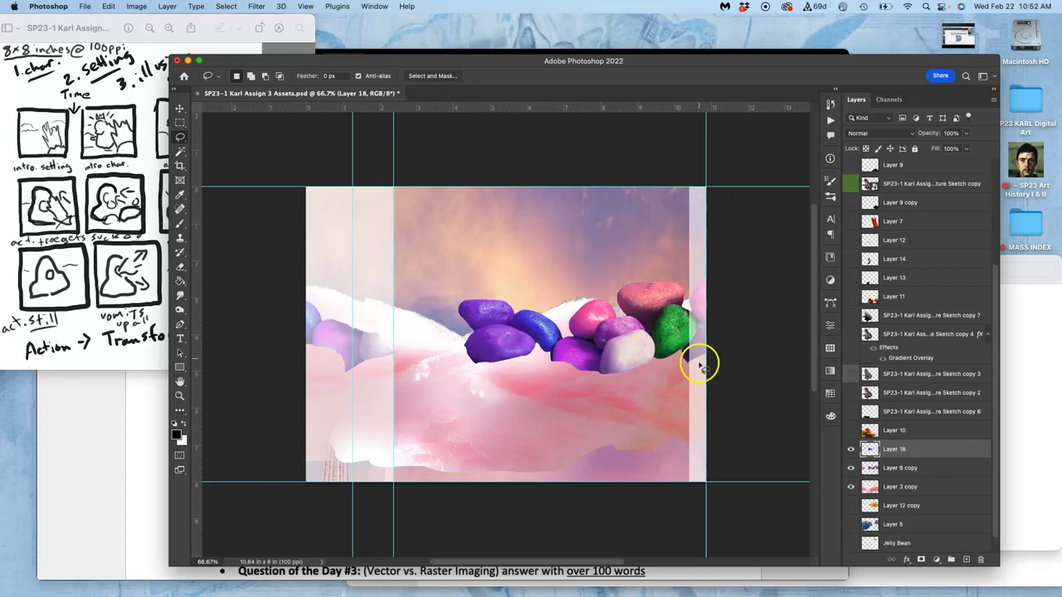
# Step: Copy the middle group of rocks from Layer 6 copy onto new Layer 19
pyautogui.click(850, 468)
pyautogui.click(850, 468)
pyautogui.click(896, 470)
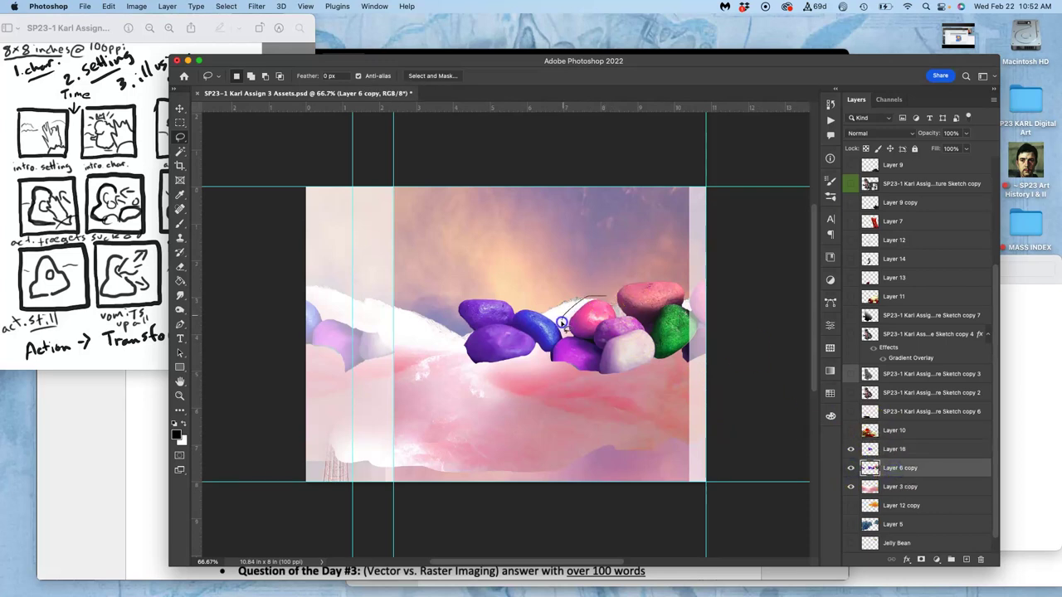
pyautogui.moveTo(553, 350)
pyautogui.mouseDown()
pyautogui.moveTo(560, 375)
pyautogui.moveTo(589, 383)
pyautogui.moveTo(653, 366)
pyautogui.mouseUp()
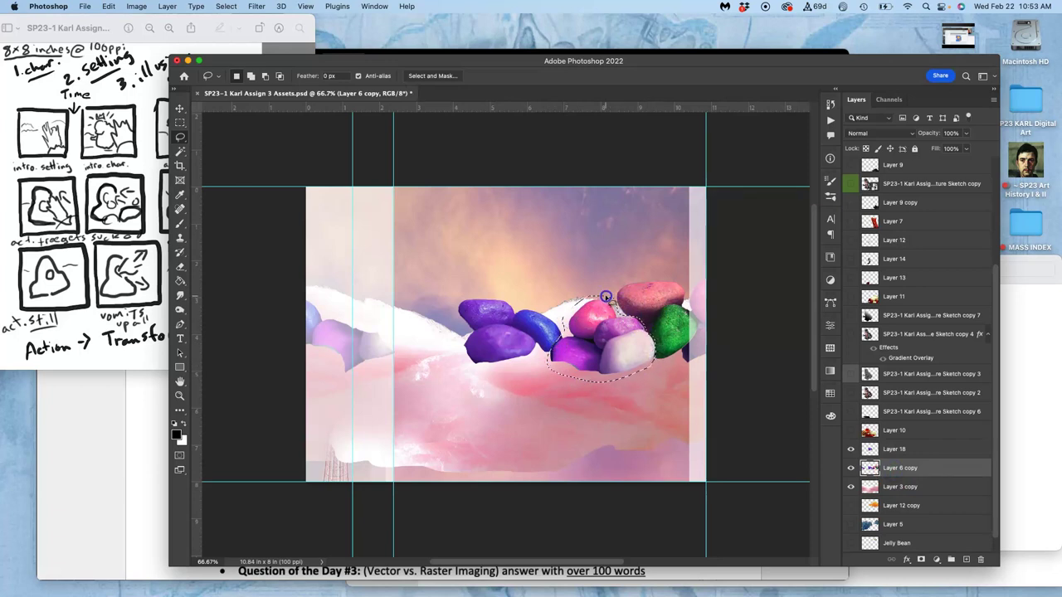
pyautogui.hotkey('ctrl', 'j')
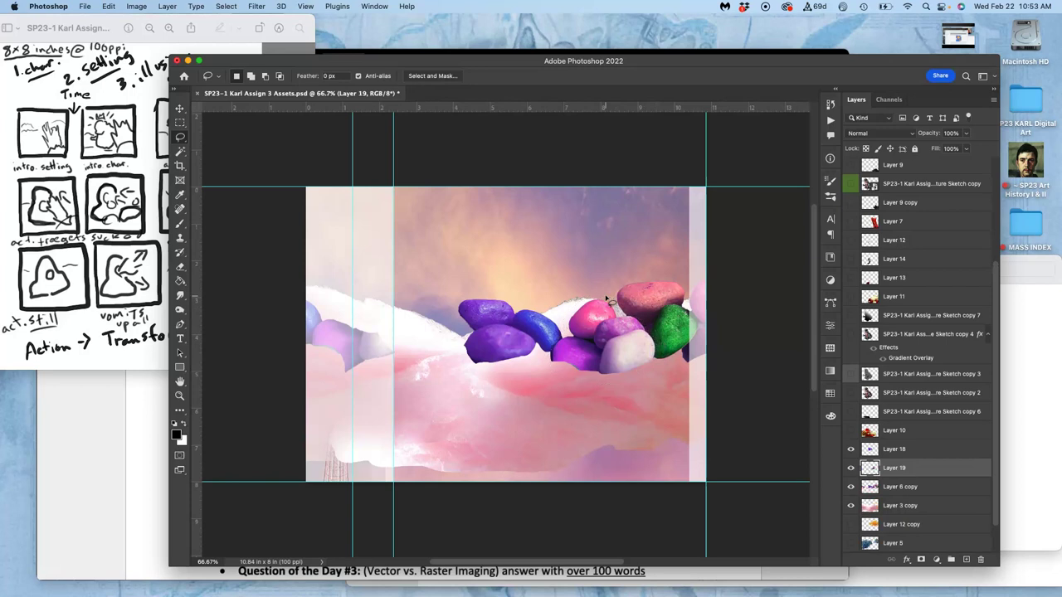
# Step: Copy the pink and green rocks onto new Layer 20 and hide Layer 6 copy
pyautogui.click(884, 487)
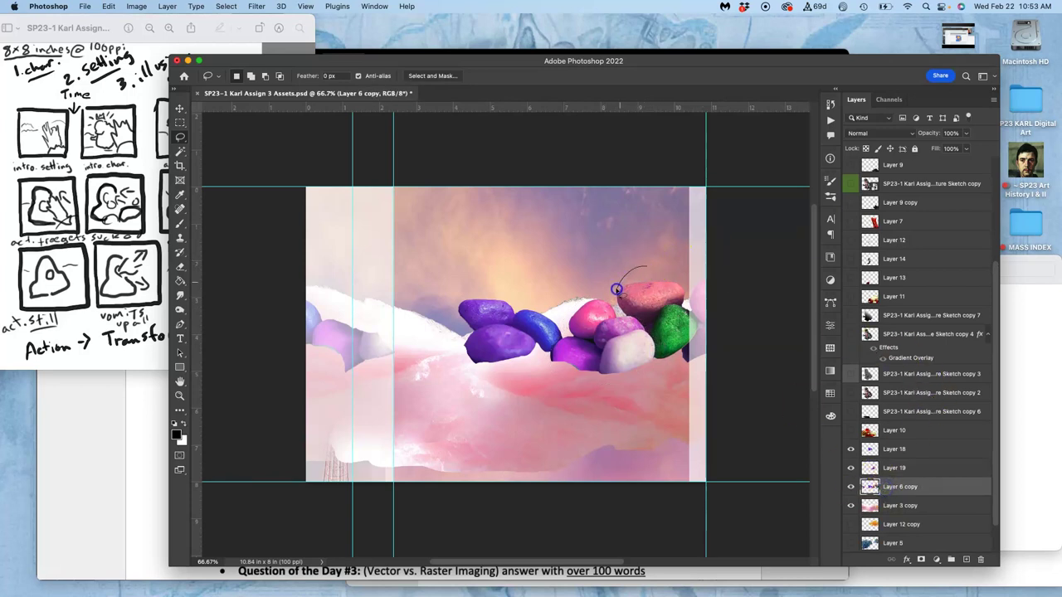
pyautogui.moveTo(616, 289); pyautogui.dragTo(627, 311)
pyautogui.click(645, 249)
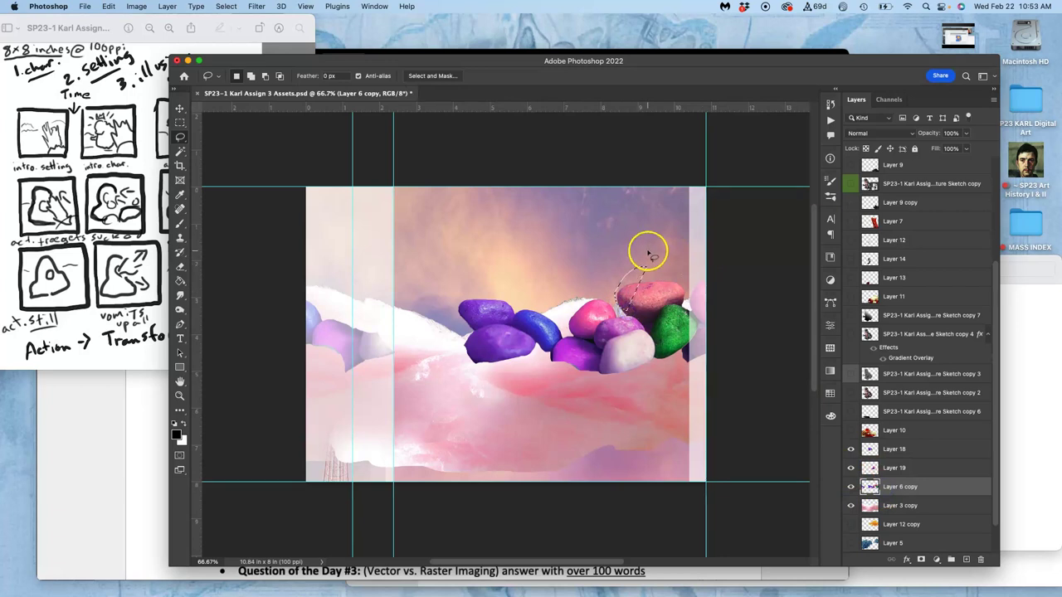
pyautogui.click(638, 279)
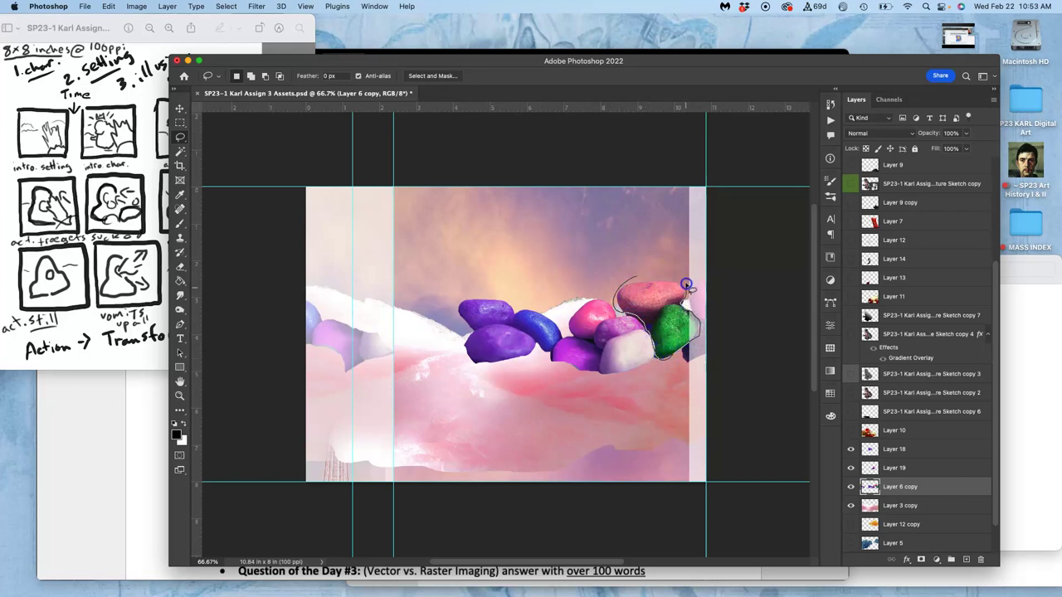
pyautogui.hotkey('ctrl', 'j')
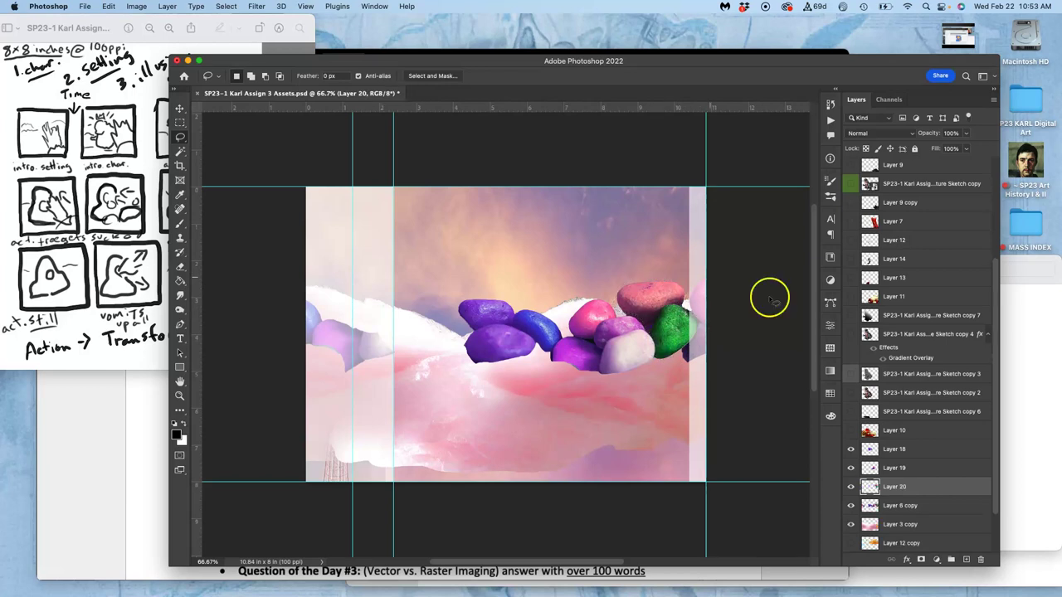
pyautogui.click(849, 506)
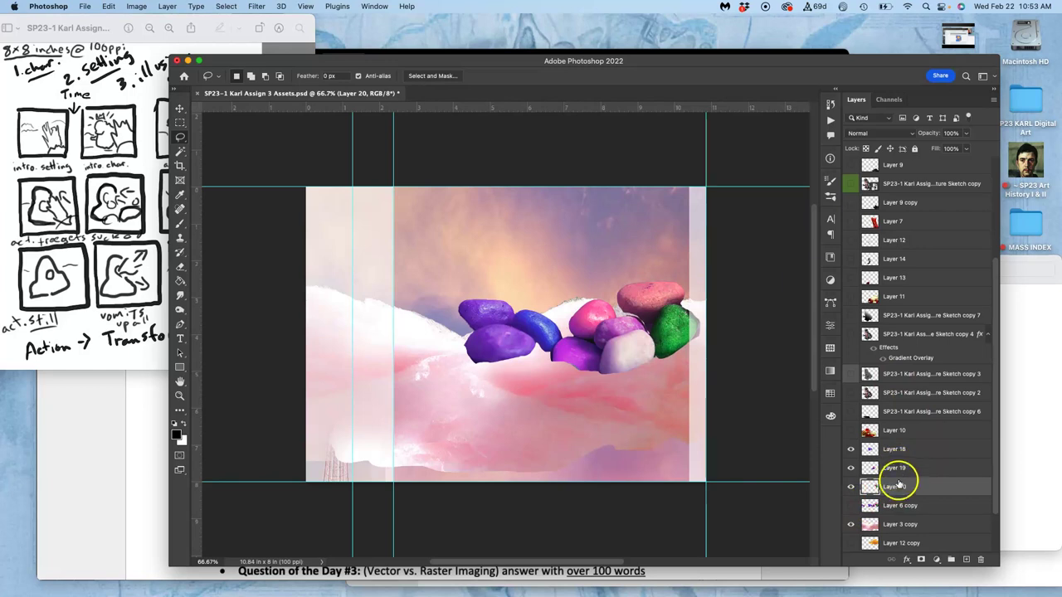
# Step: Nudge Layer 3 copy slightly with the Move tool
pyautogui.click(180, 109)
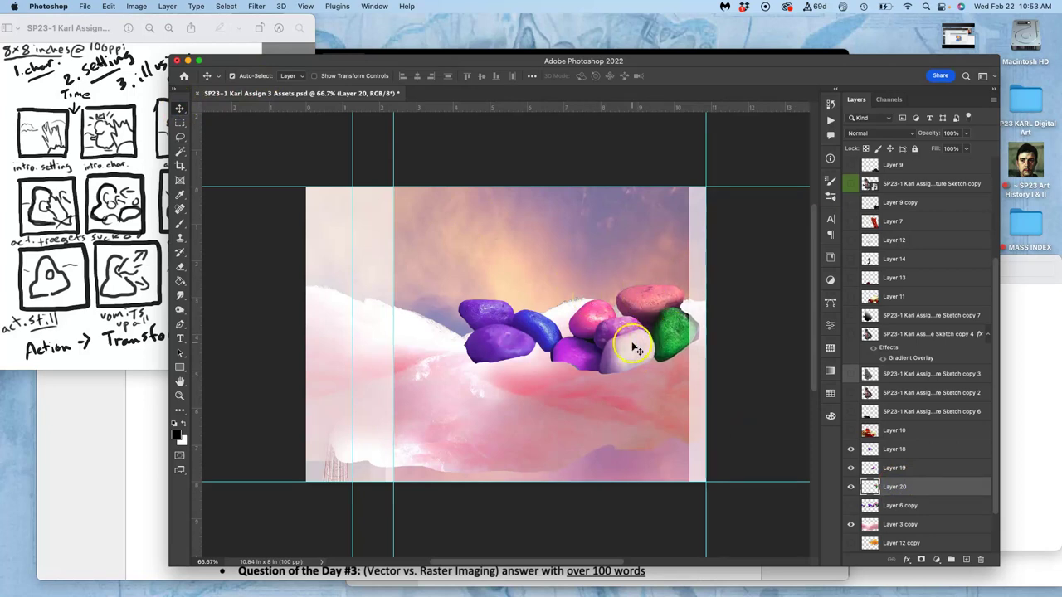
pyautogui.click(685, 316)
pyautogui.moveTo(683, 312); pyautogui.dragTo(686, 316)
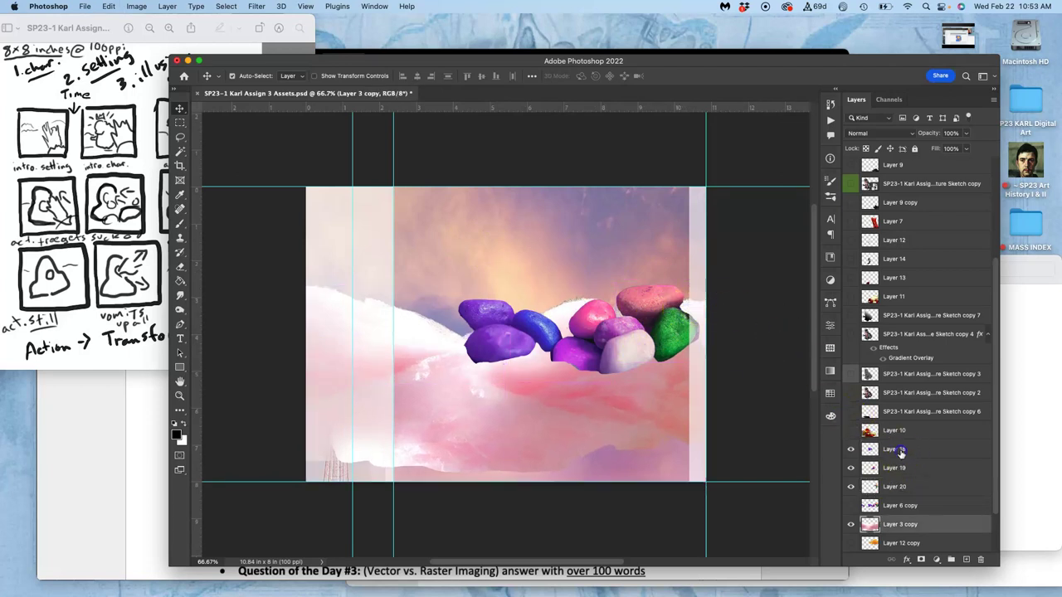
# Step: On Layer 20, try lasso outlines around the green rock and left of the purple rock
pyautogui.click(896, 448)
pyautogui.click(896, 487)
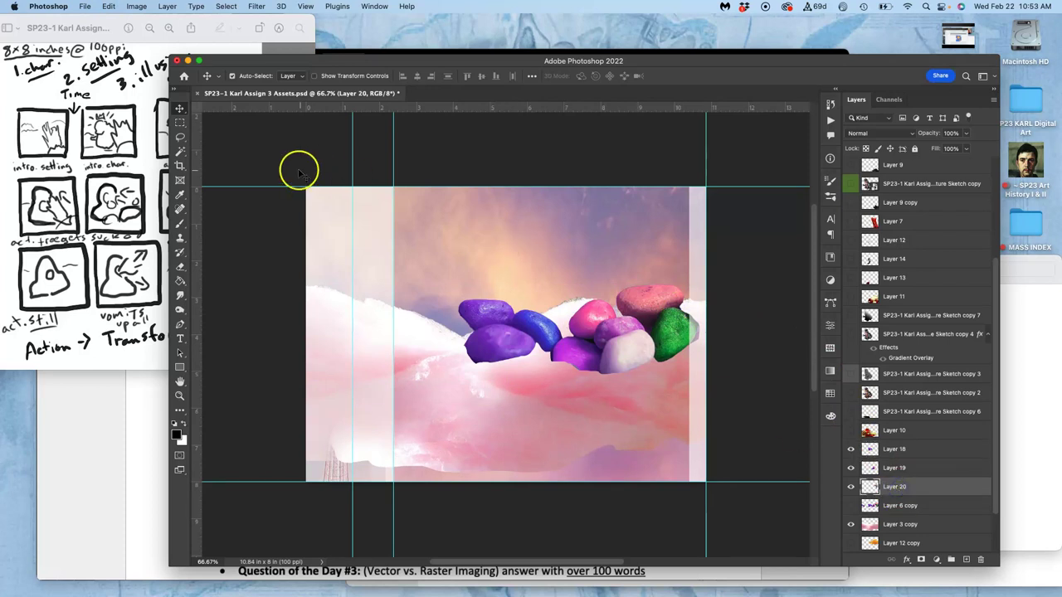
pyautogui.click(179, 137)
pyautogui.moveTo(691, 315)
pyautogui.mouseDown()
pyautogui.moveTo(680, 289)
pyautogui.moveTo(684, 298)
pyautogui.mouseUp()
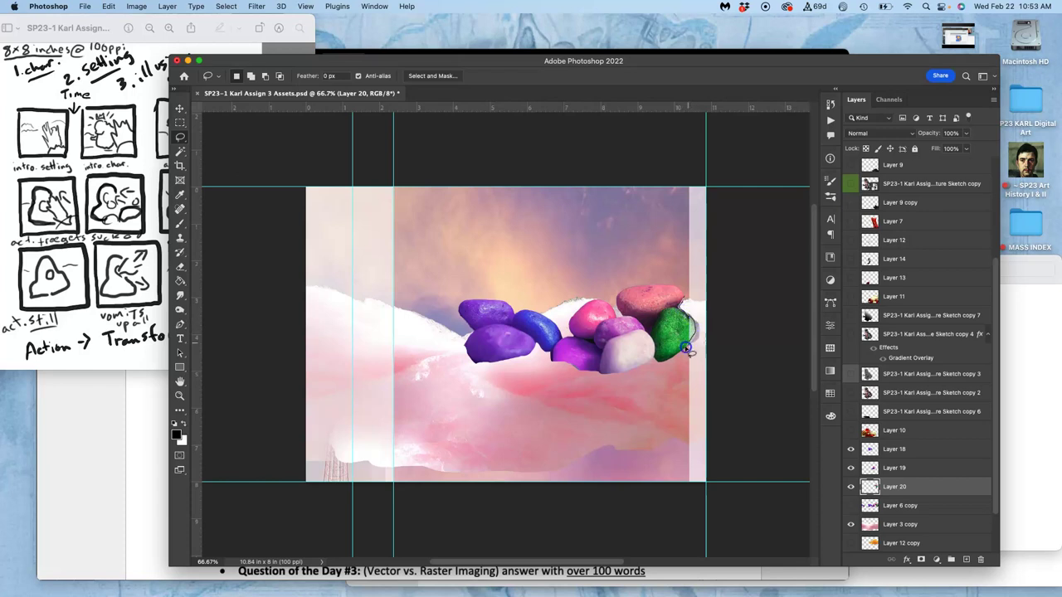
pyautogui.moveTo(677, 362)
pyautogui.mouseDown()
pyautogui.moveTo(707, 315)
pyautogui.moveTo(701, 299)
pyautogui.mouseUp()
pyautogui.click(539, 352)
pyautogui.moveTo(498, 366)
pyautogui.mouseDown()
pyautogui.moveTo(473, 383)
pyautogui.moveTo(452, 339)
pyautogui.mouseUp()
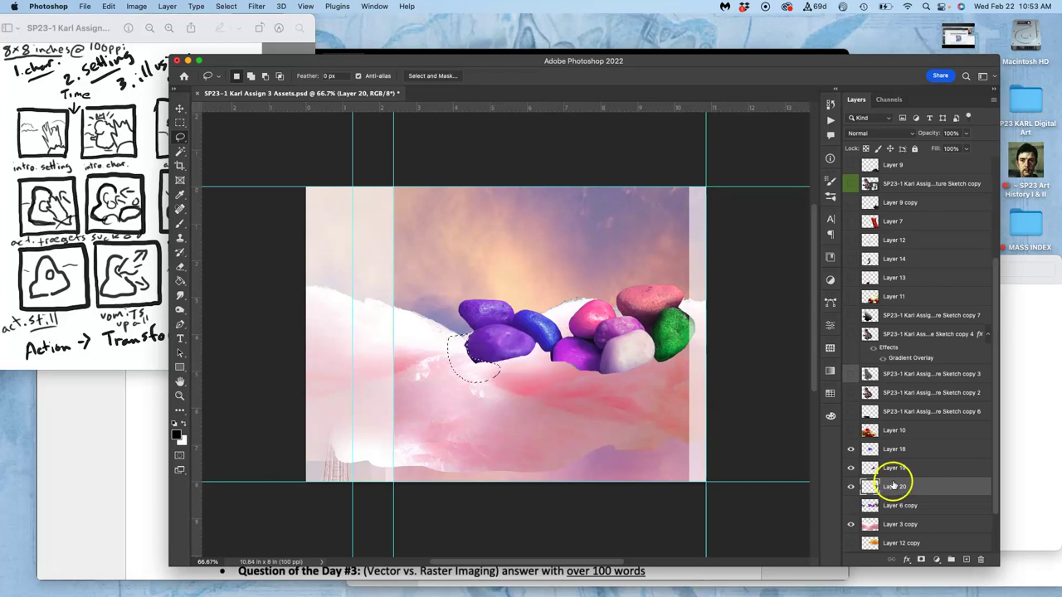
# Step: Try an outline along the purple rock's lower edge on Layers 18 and 19, then discard it
pyautogui.click(892, 468)
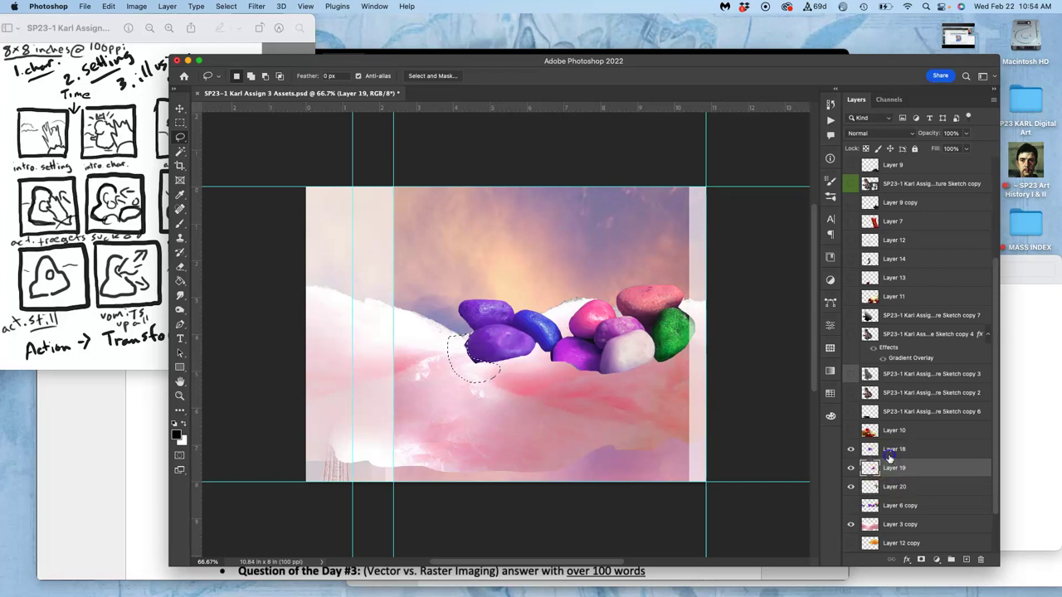
pyautogui.click(891, 448)
pyautogui.click(611, 429)
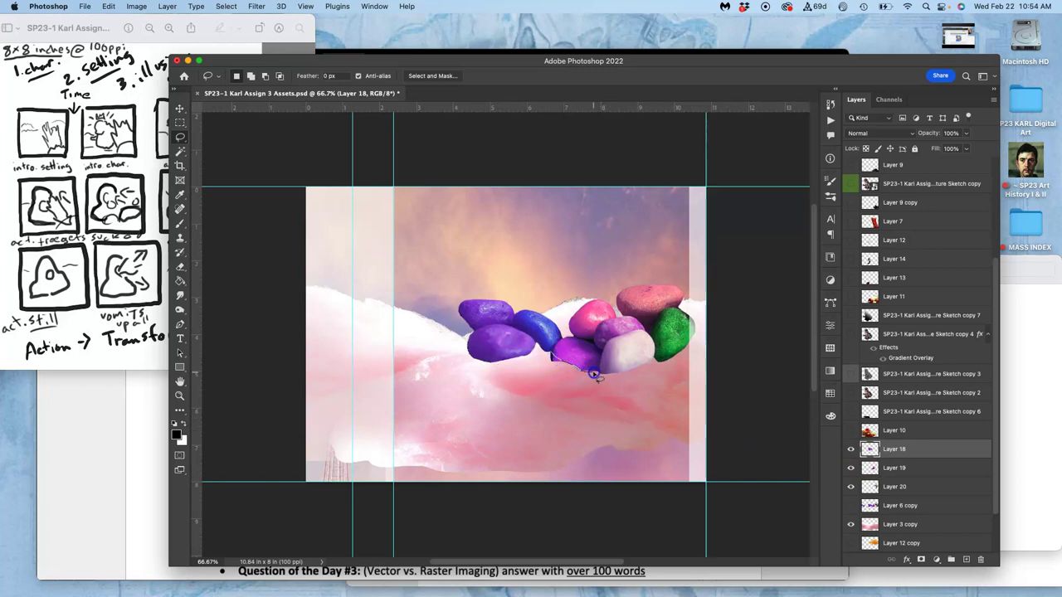
pyautogui.moveTo(594, 374)
pyautogui.mouseDown()
pyautogui.moveTo(602, 370)
pyautogui.moveTo(546, 380)
pyautogui.moveTo(545, 358)
pyautogui.mouseUp()
pyautogui.click(936, 468)
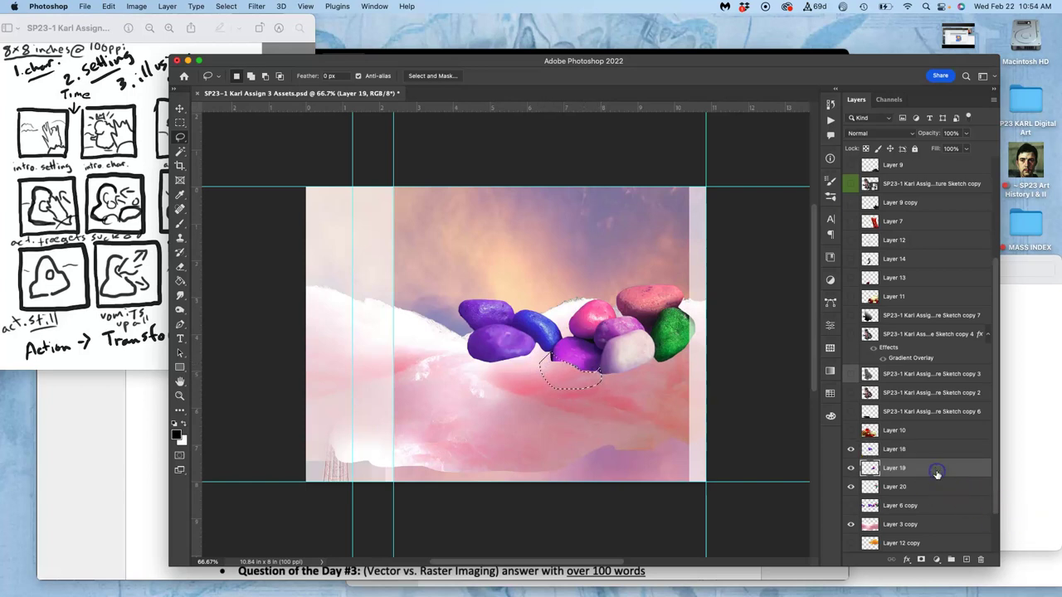
pyautogui.click(678, 446)
# Step: Hide Layer 18, keep Layer 19 visible, and outline an area left of the purple rock
pyautogui.click(850, 448)
pyautogui.click(850, 467)
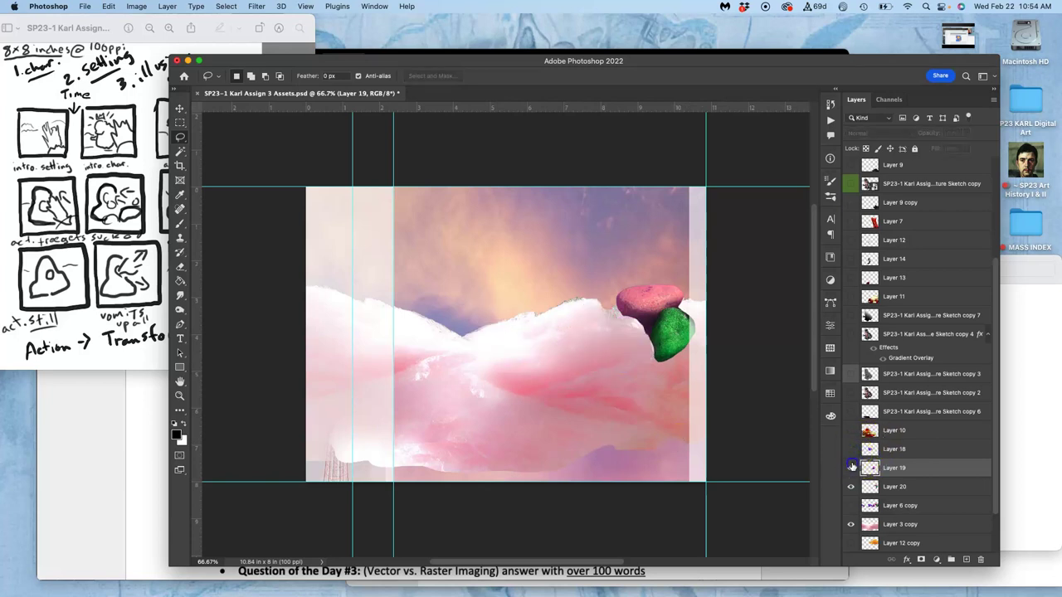
pyautogui.click(850, 467)
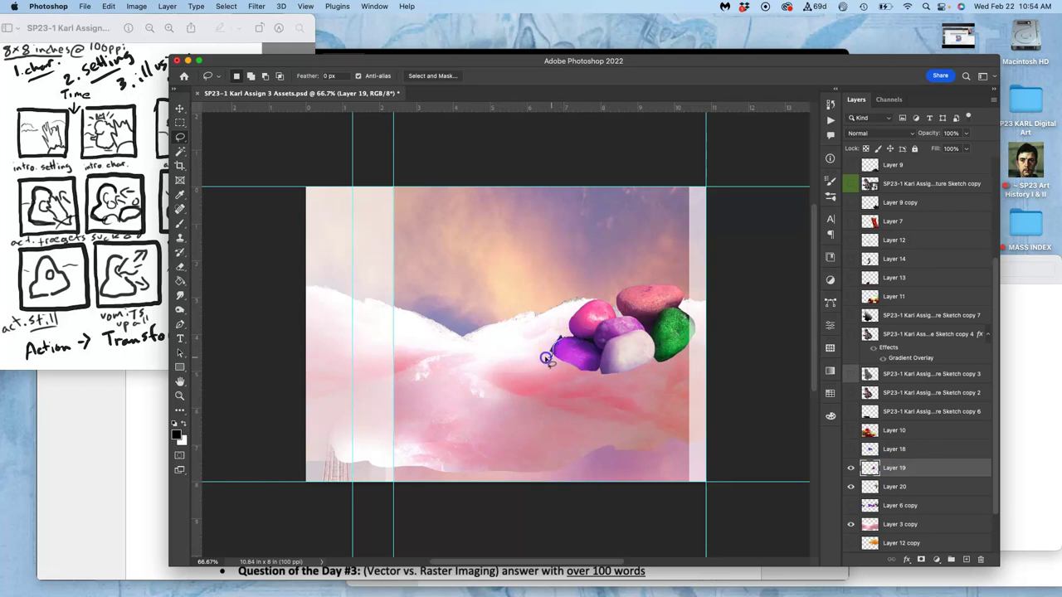
pyautogui.moveTo(546, 357); pyautogui.dragTo(559, 327)
# Step: Hide rock Layers 18, 19 and 20 and show the cherry-cake Layer 10
pyautogui.click(534, 393)
pyautogui.click(850, 449)
pyautogui.click(850, 431)
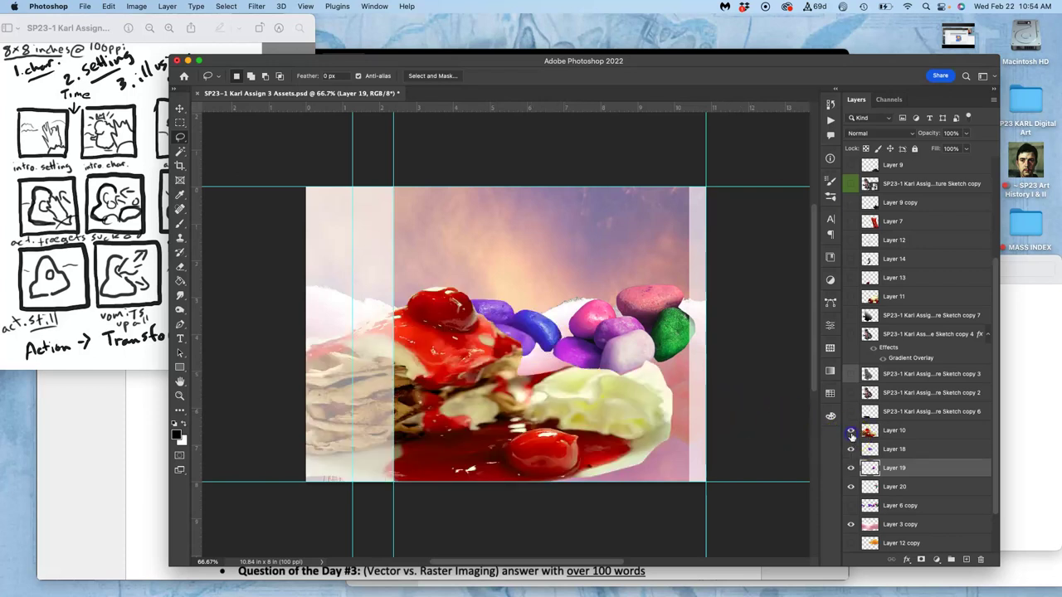
pyautogui.click(850, 431)
pyautogui.click(850, 449)
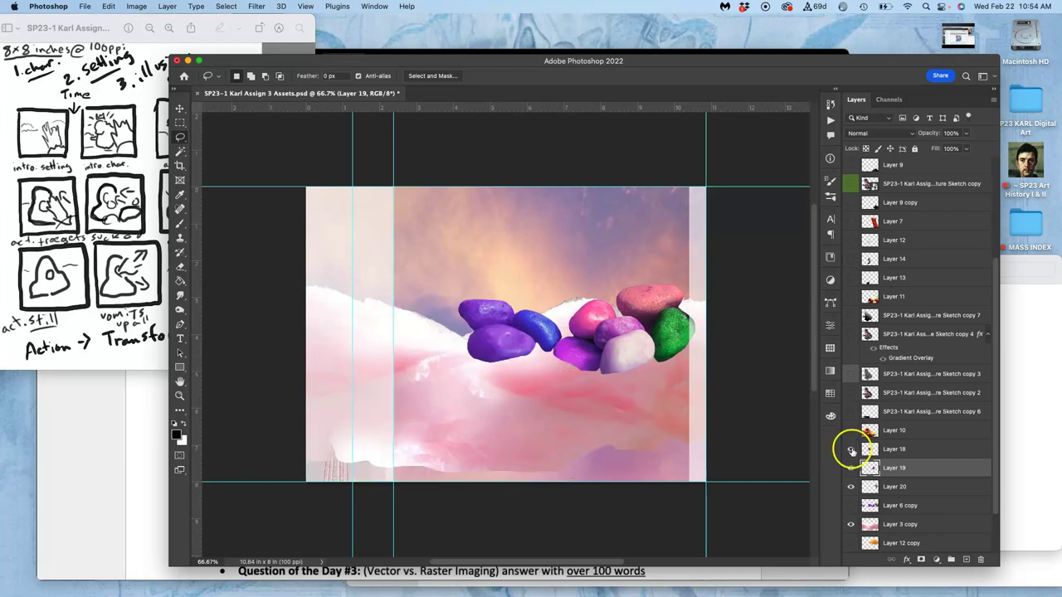
pyautogui.click(850, 468)
pyautogui.click(850, 487)
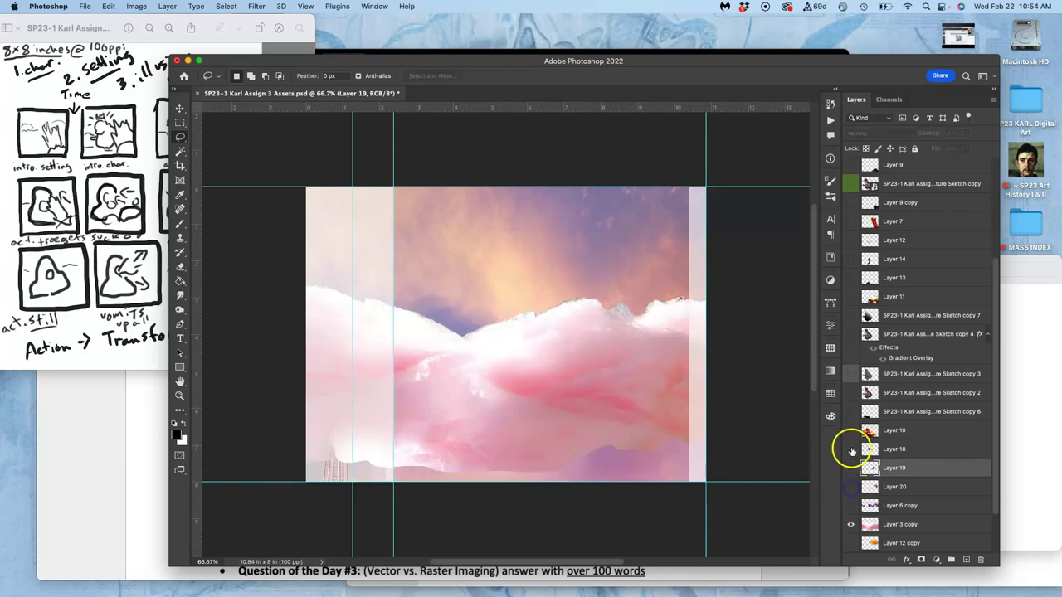
pyautogui.click(850, 432)
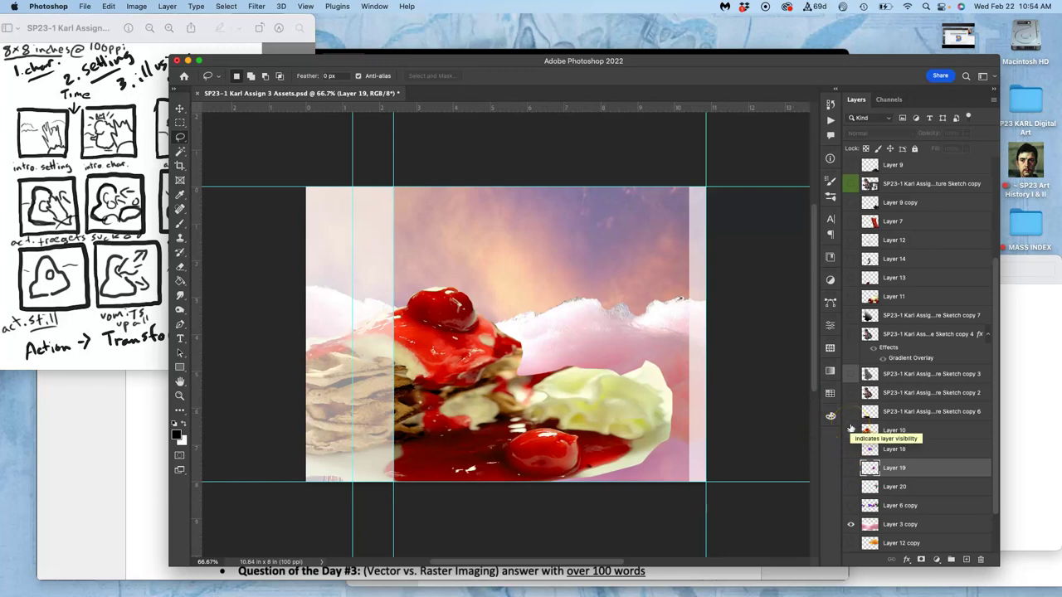
# Step: On Layer 10, try lasso outlines around the whipped cream and beneath the pancakes
pyautogui.click(897, 430)
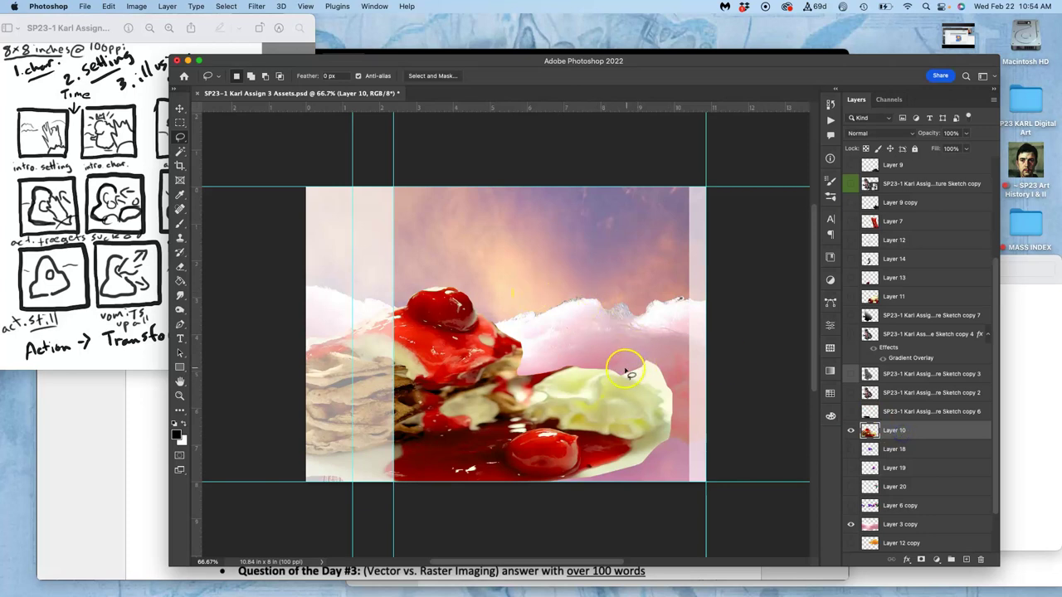
pyautogui.moveTo(635, 380); pyautogui.dragTo(670, 420)
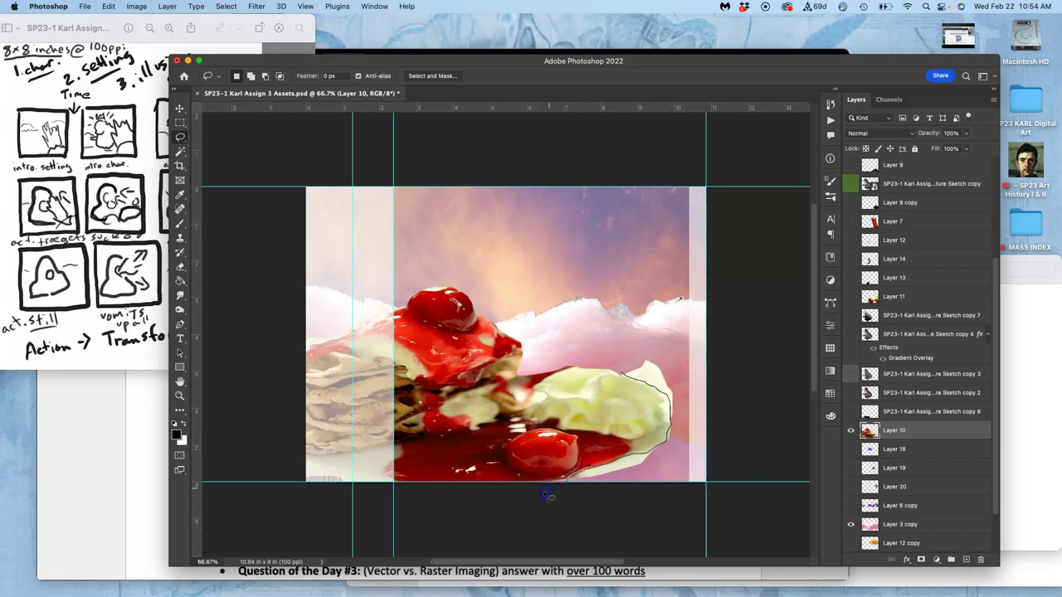
pyautogui.moveTo(715, 348); pyautogui.dragTo(625, 345)
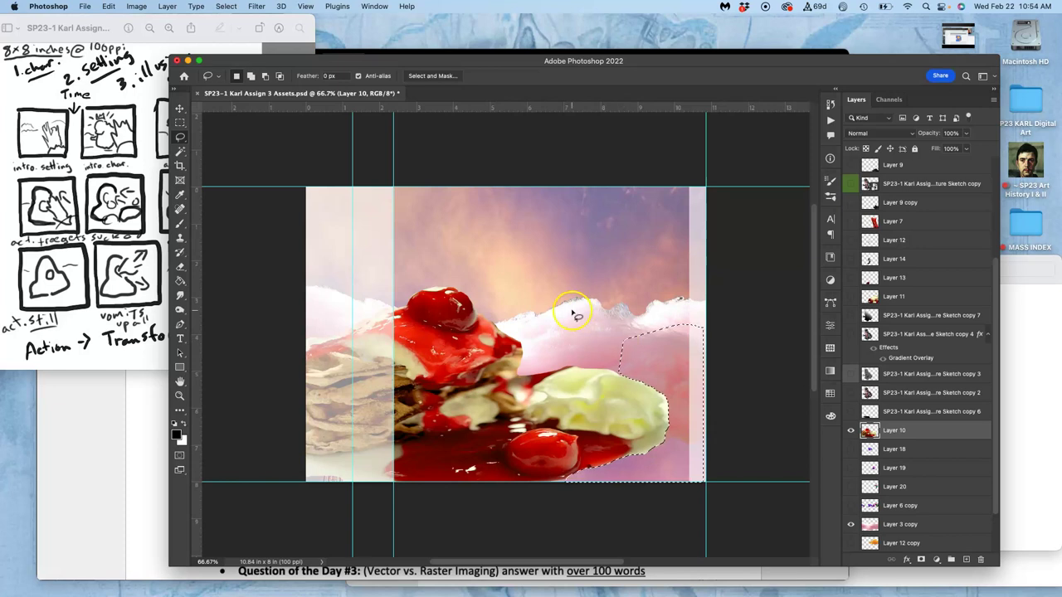
pyautogui.click(595, 350)
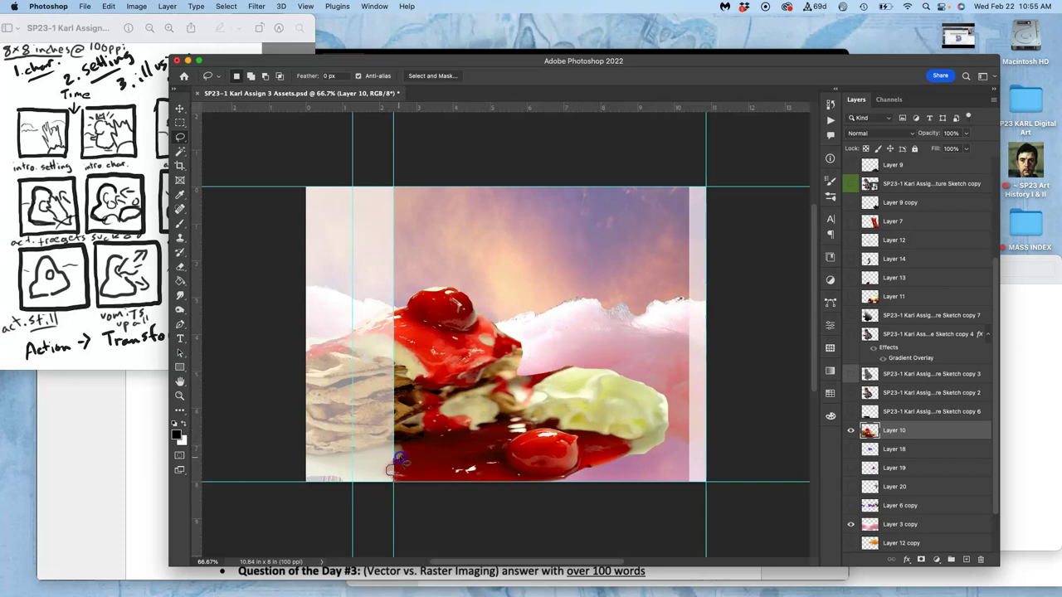
pyautogui.moveTo(397, 448); pyautogui.dragTo(317, 453)
pyautogui.moveTo(285, 500)
pyautogui.mouseDown()
pyautogui.moveTo(334, 528)
pyautogui.moveTo(386, 535)
pyautogui.mouseUp()
pyautogui.click(386, 533)
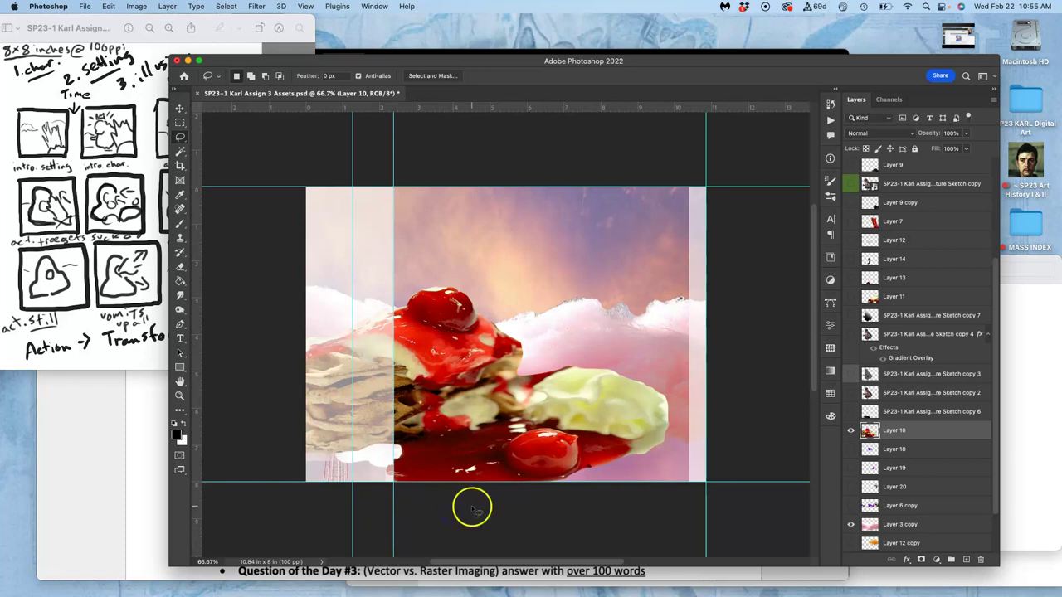
# Step: Erase the pink cloud layer along its bottom edge, then hide it
pyautogui.click(851, 525)
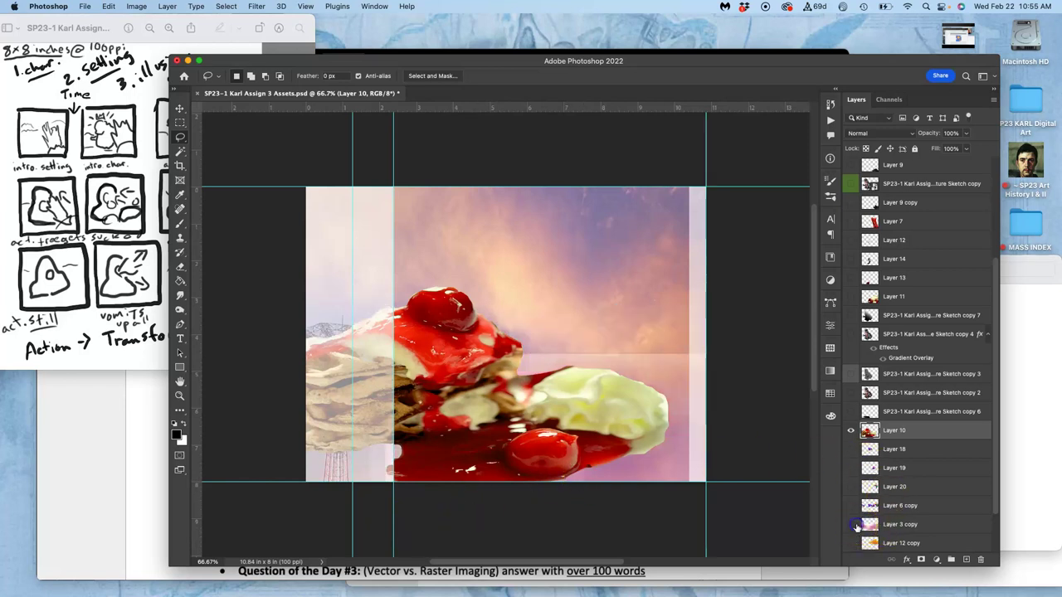
pyautogui.click(851, 525)
pyautogui.click(899, 524)
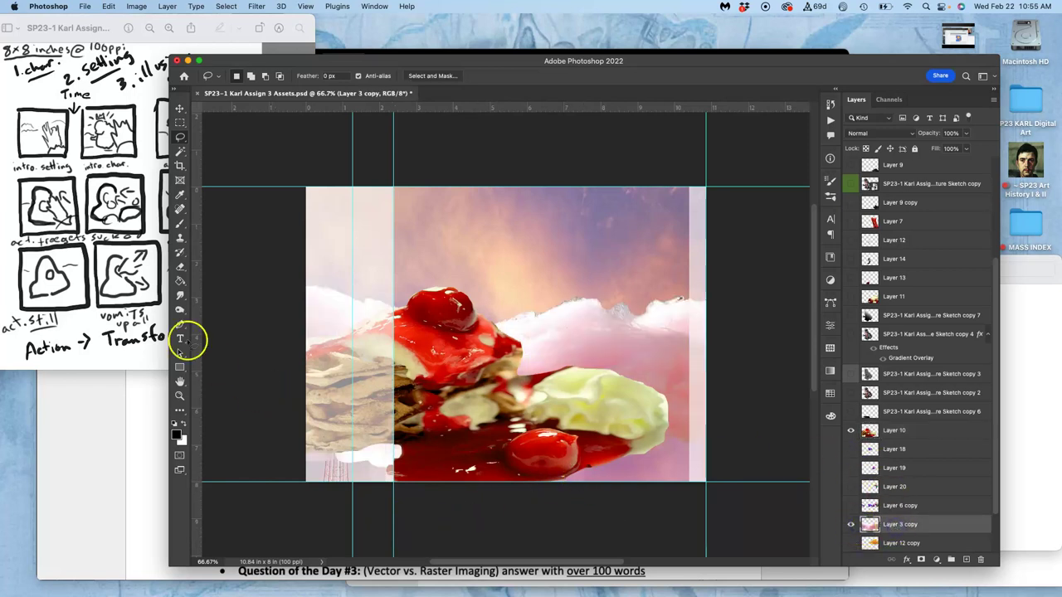
pyautogui.click(180, 267)
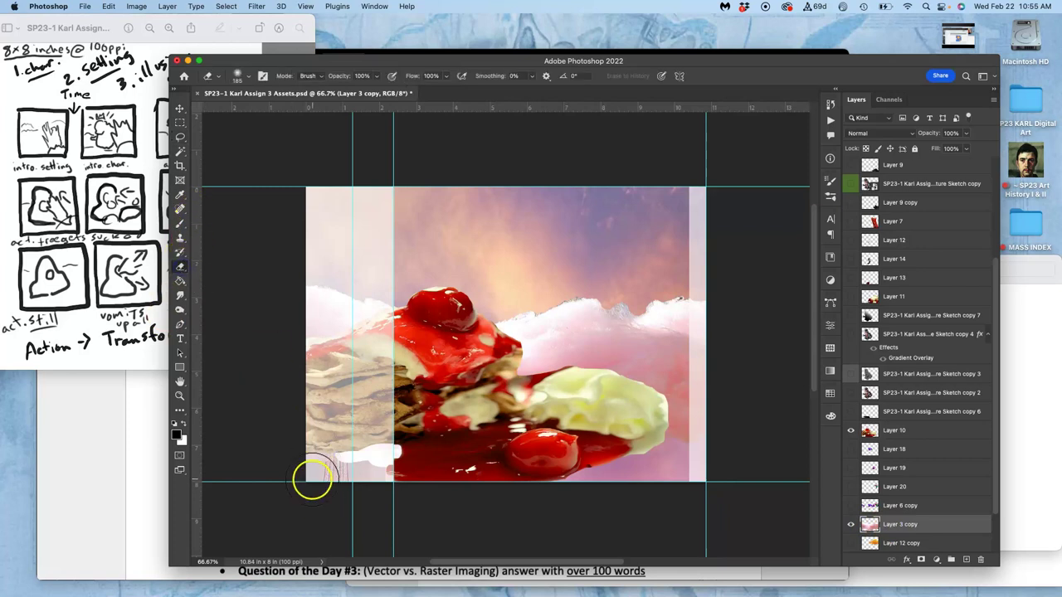
pyautogui.moveTo(310, 485)
pyautogui.mouseDown()
pyautogui.moveTo(367, 490)
pyautogui.moveTo(370, 479)
pyautogui.mouseUp()
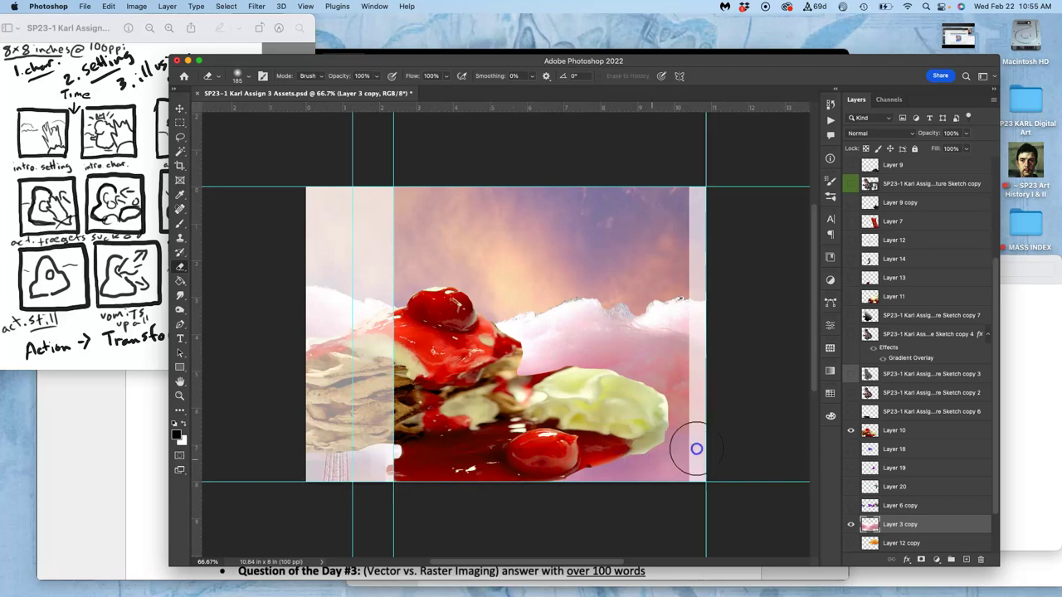
pyautogui.moveTo(693, 459)
pyautogui.mouseDown()
pyautogui.moveTo(616, 501)
pyautogui.moveTo(620, 489)
pyautogui.mouseUp()
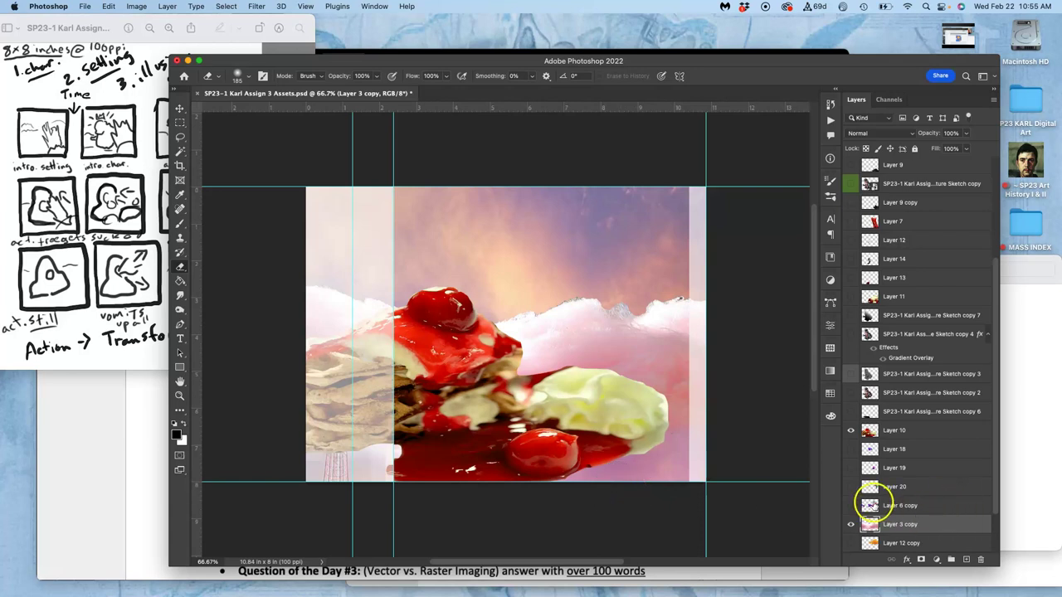
pyautogui.click(851, 524)
# Step: Show the darker sauce shadow layer under the cake and make it active
pyautogui.click(850, 430)
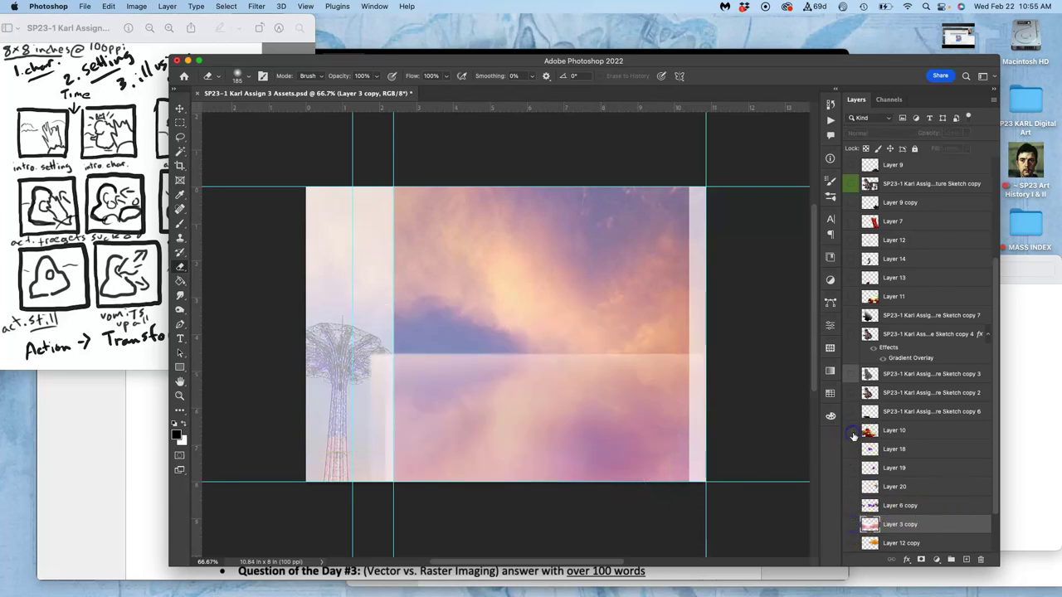
pyautogui.click(850, 429)
pyautogui.click(852, 414)
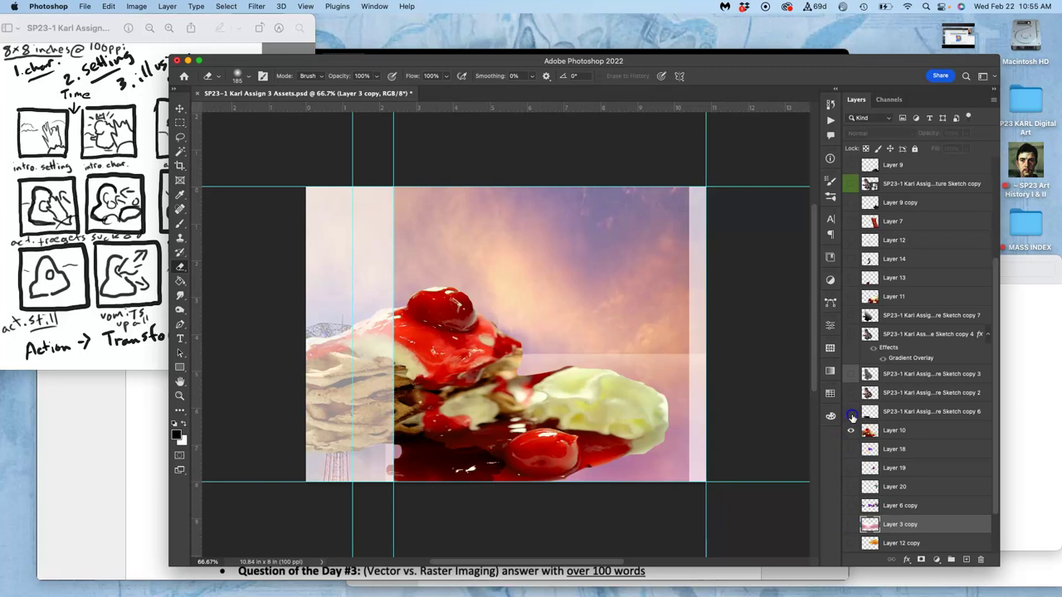
pyautogui.click(851, 413)
pyautogui.click(851, 413)
pyautogui.click(851, 413)
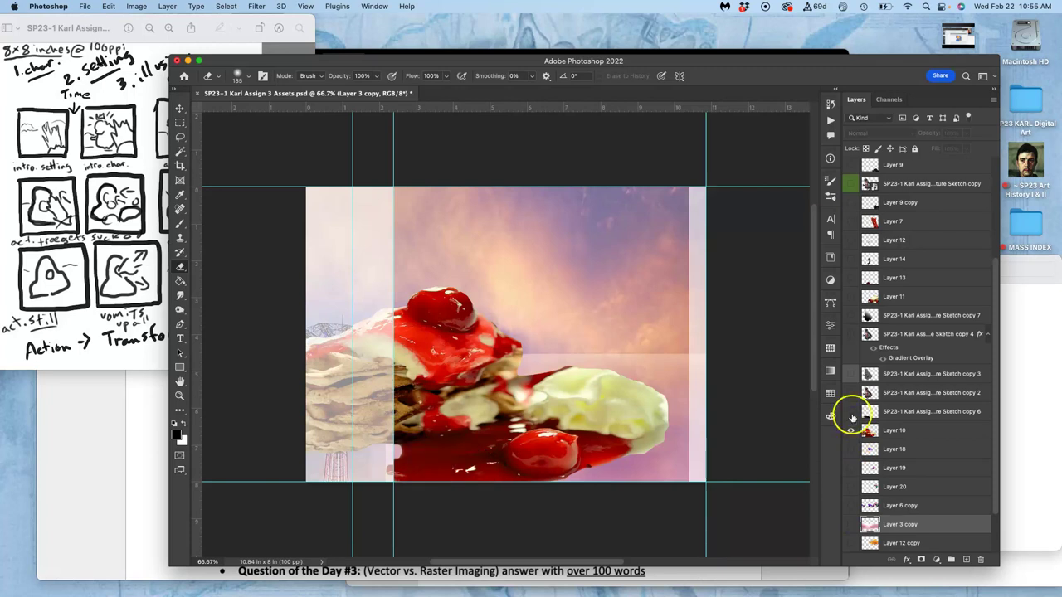
pyautogui.click(851, 413)
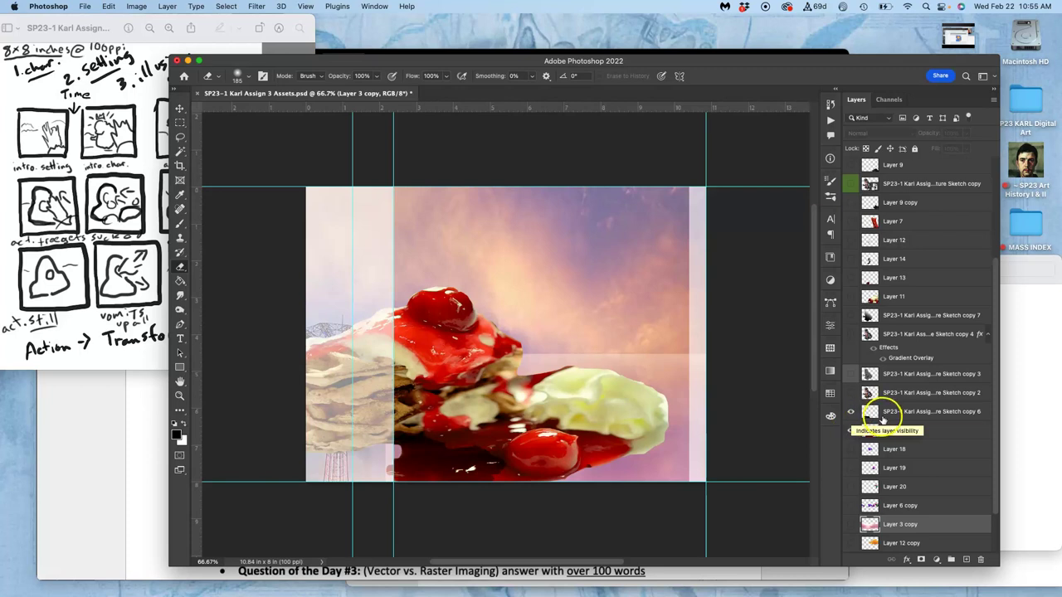
pyautogui.click(884, 415)
# Step: Rename the sauce shadow layer to 'Drop Shadow'
pyautogui.doubleClick(890, 414)
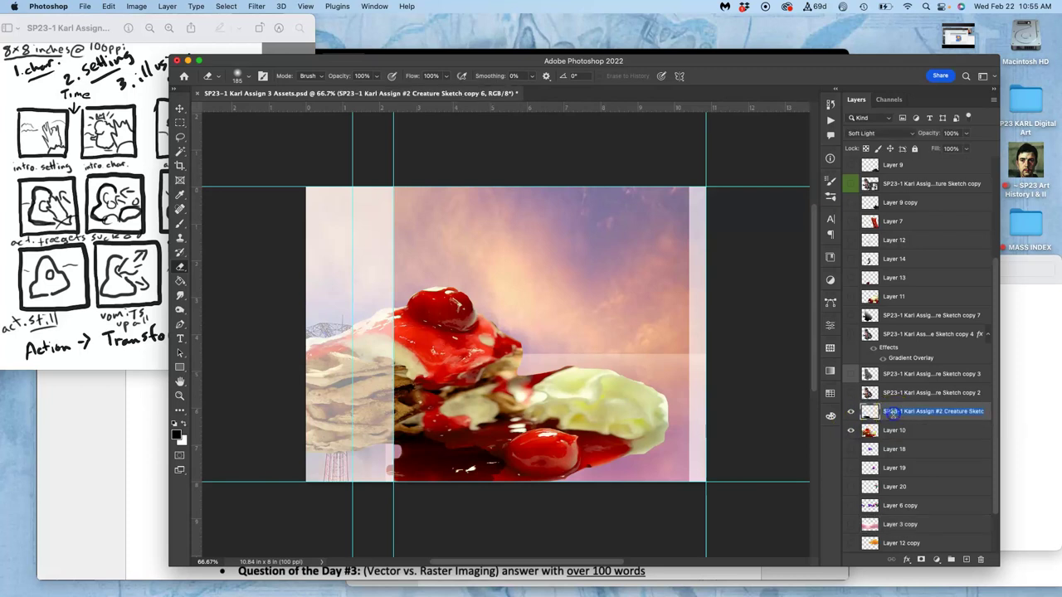
pyautogui.write('Dri')
pyautogui.click(967, 409)
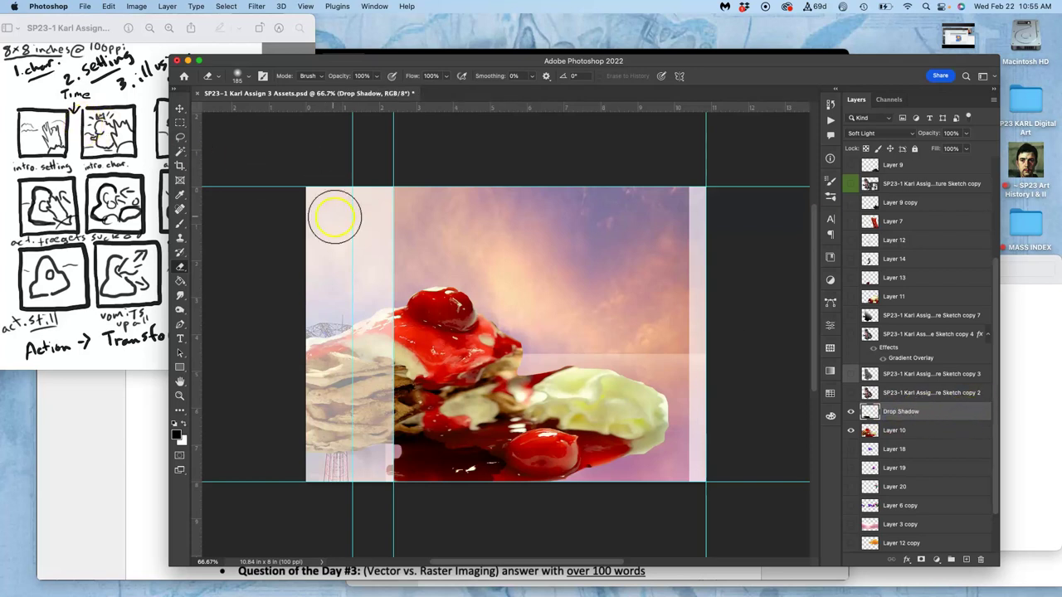
pyautogui.click(851, 412)
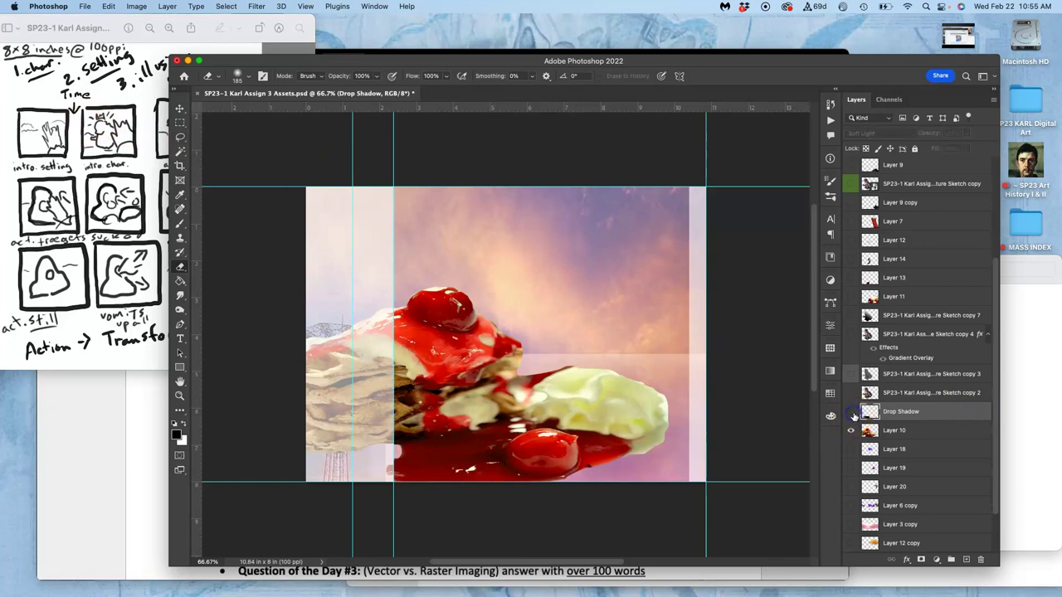
pyautogui.click(851, 412)
# Step: Show the creature and its textures: Sketch copy 3, 4, 7 and Layer 14, leaving Layer 13 hidden
pyautogui.click(850, 394)
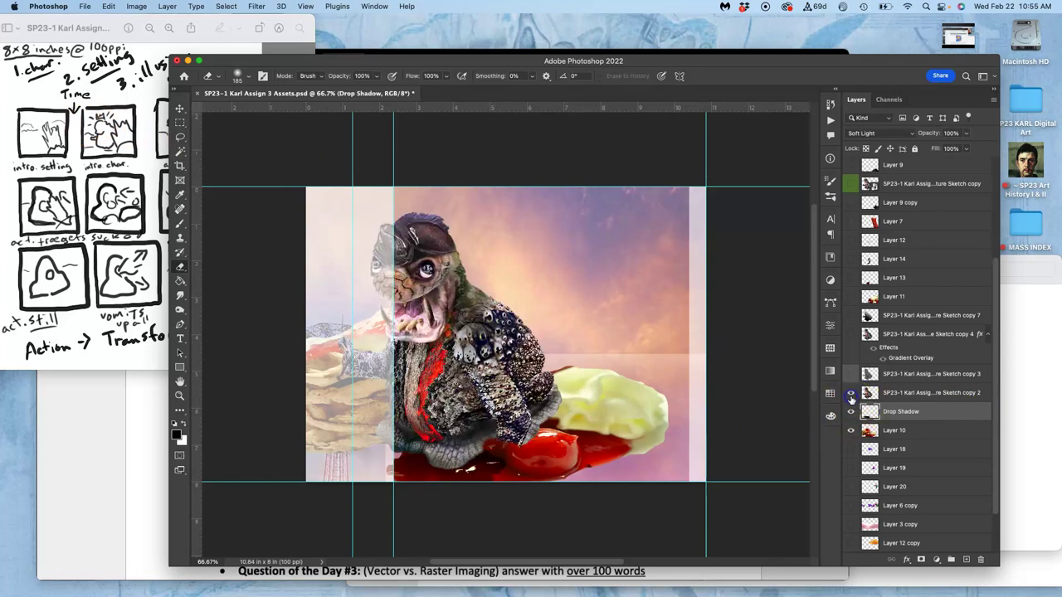
pyautogui.click(850, 374)
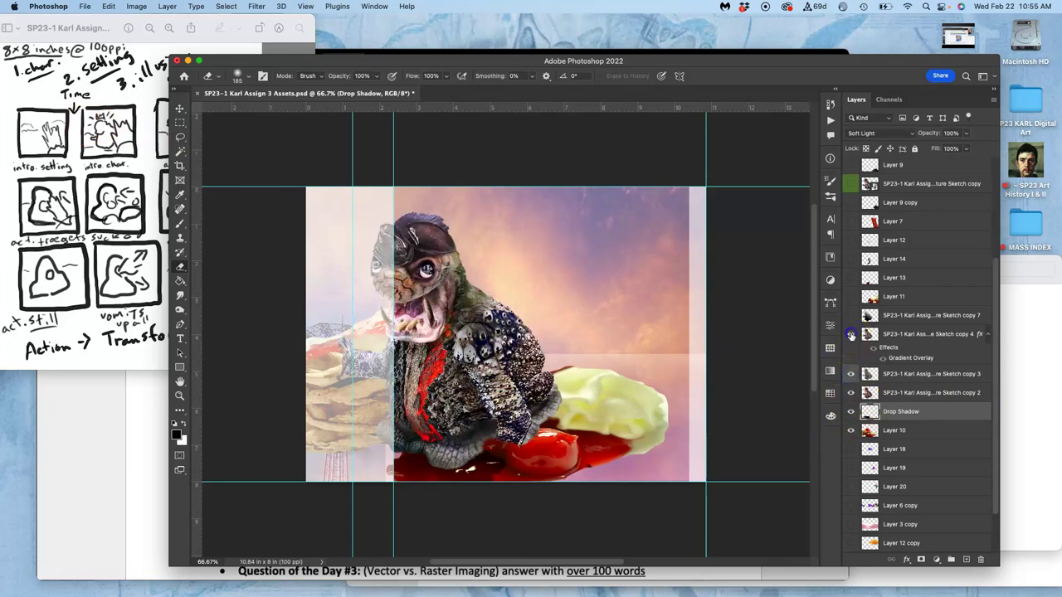
pyautogui.click(850, 335)
pyautogui.click(850, 316)
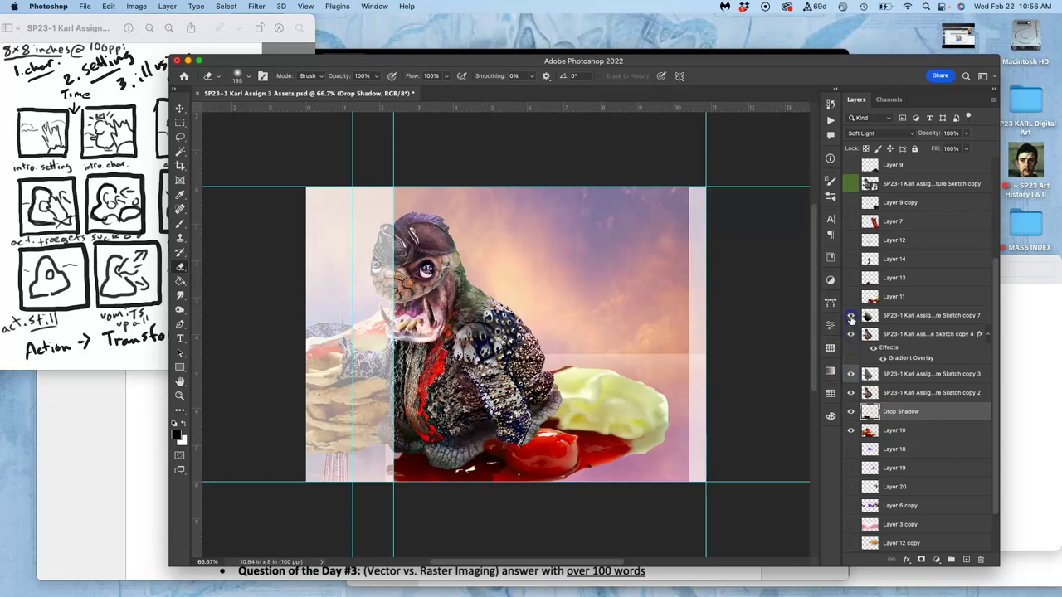
pyautogui.click(850, 259)
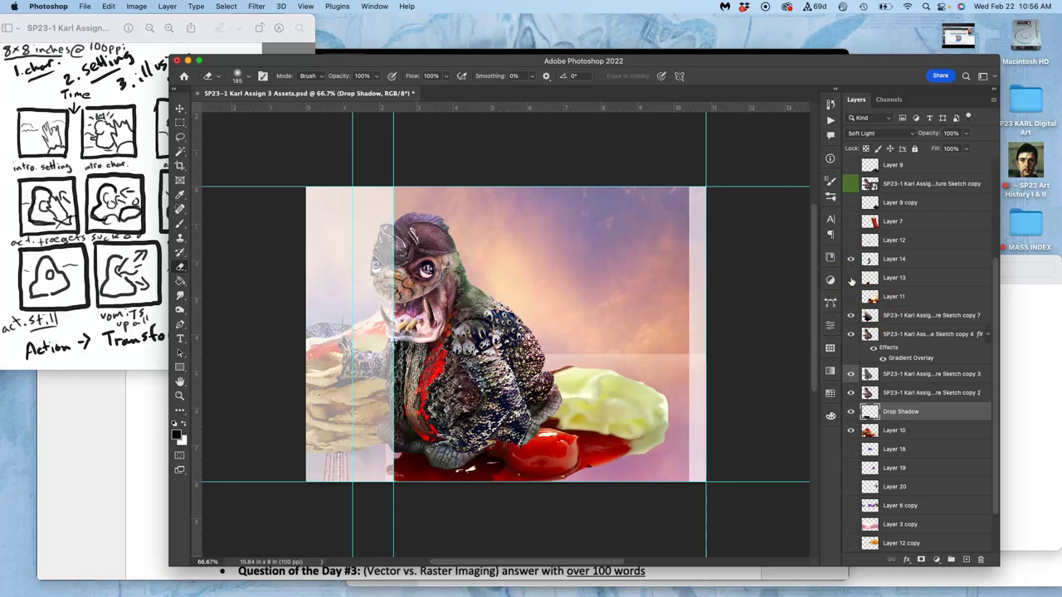
pyautogui.click(850, 278)
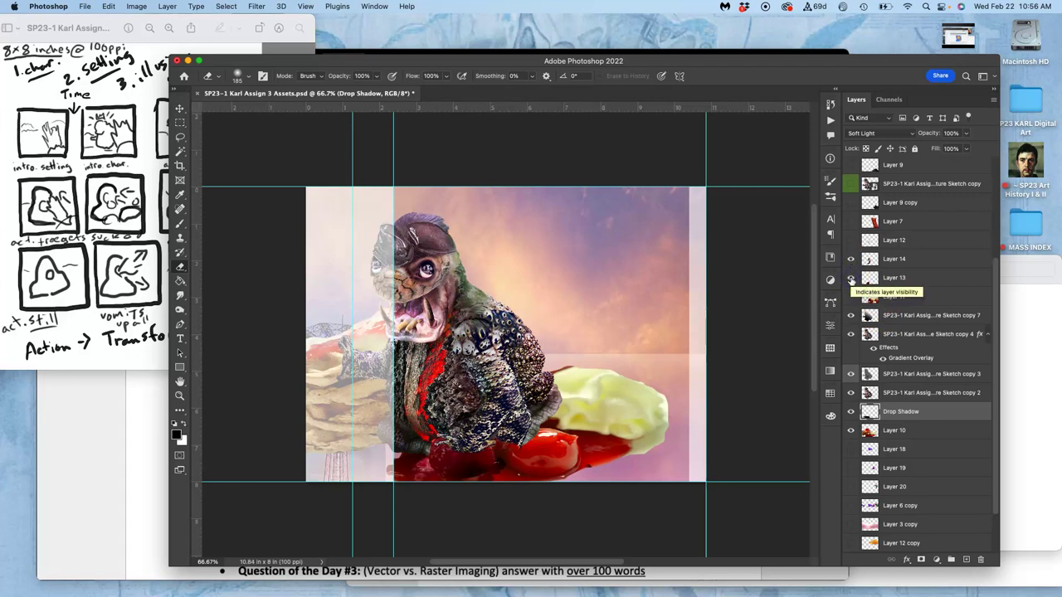
pyautogui.click(850, 279)
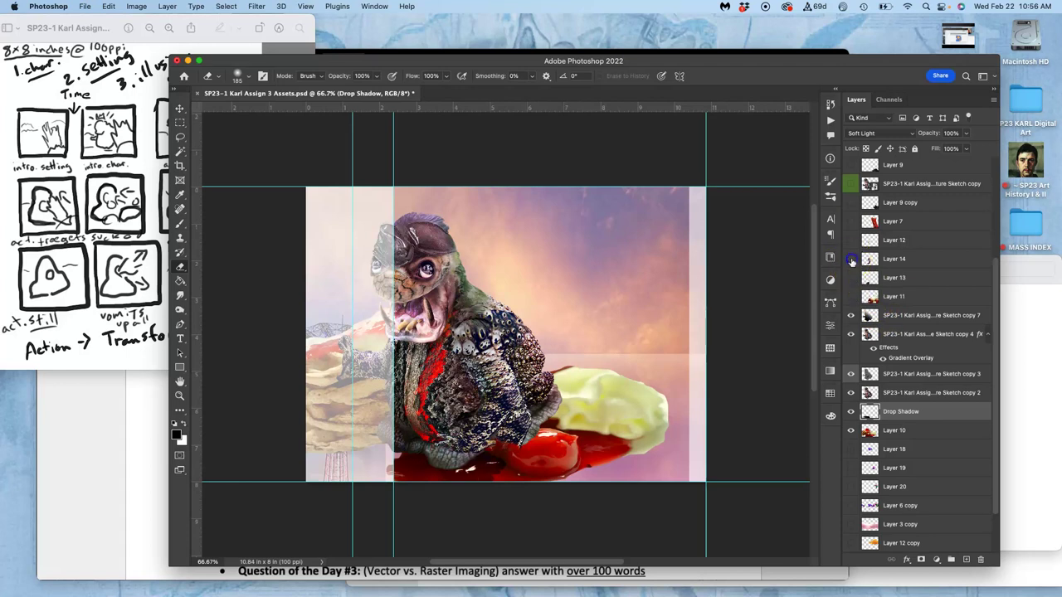
pyautogui.click(850, 258)
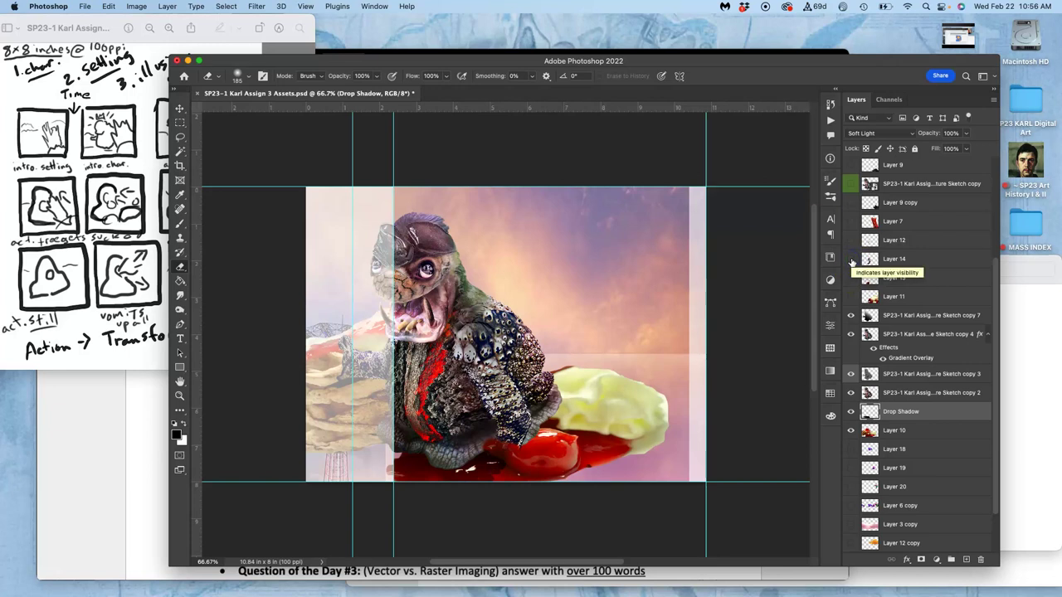
pyautogui.click(850, 259)
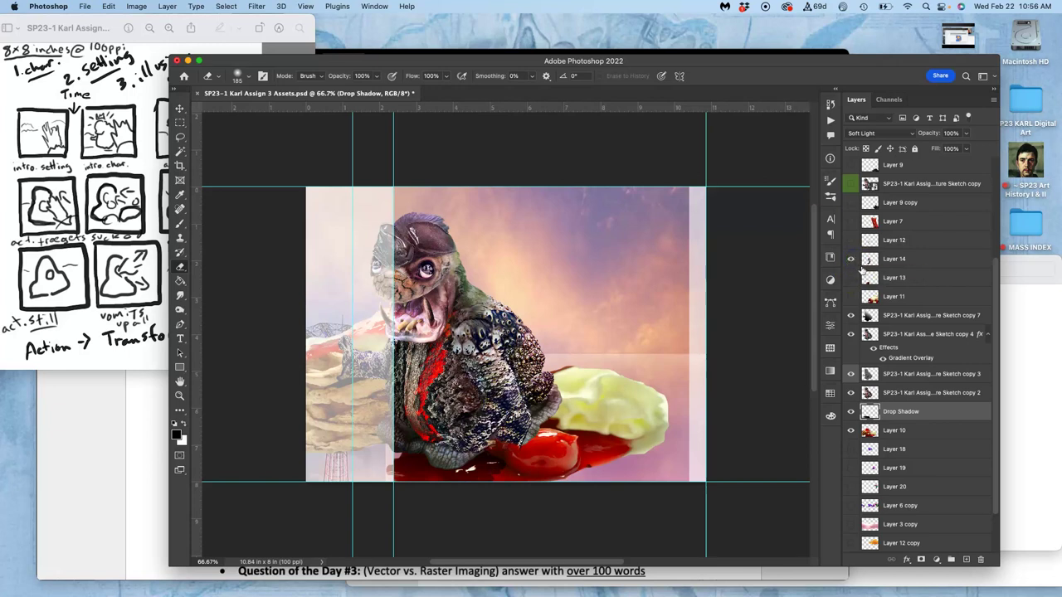
# Step: Group the creature layers from Layer 14 down to Sketch copy 2 into Group 1
pyautogui.moveTo(861, 270); pyautogui.dragTo(891, 261)
pyautogui.click(886, 313)
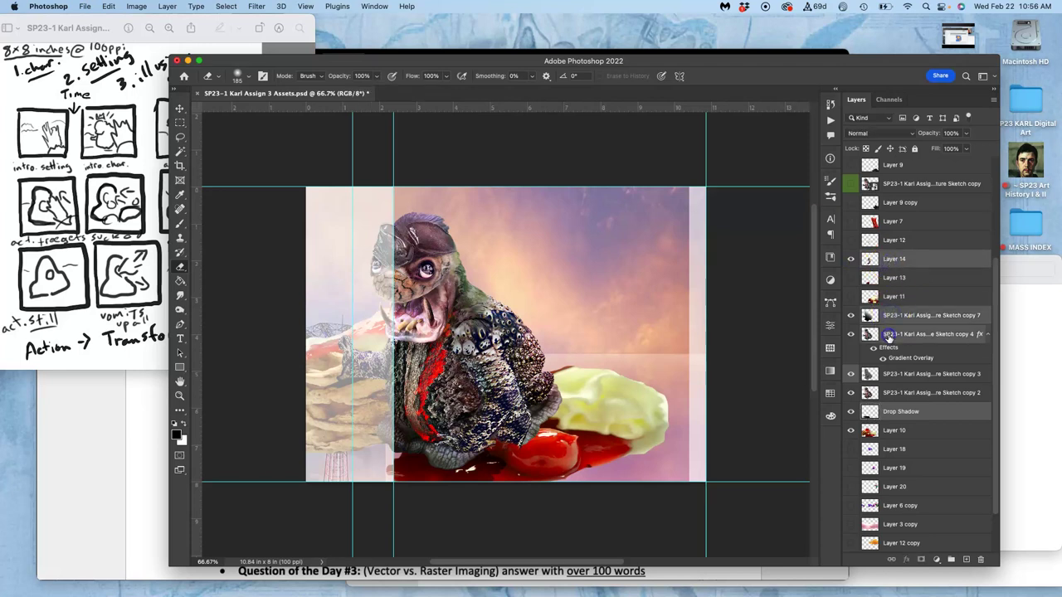
pyautogui.click(883, 374)
pyautogui.moveTo(885, 396); pyautogui.dragTo(950, 562)
pyautogui.click(949, 560)
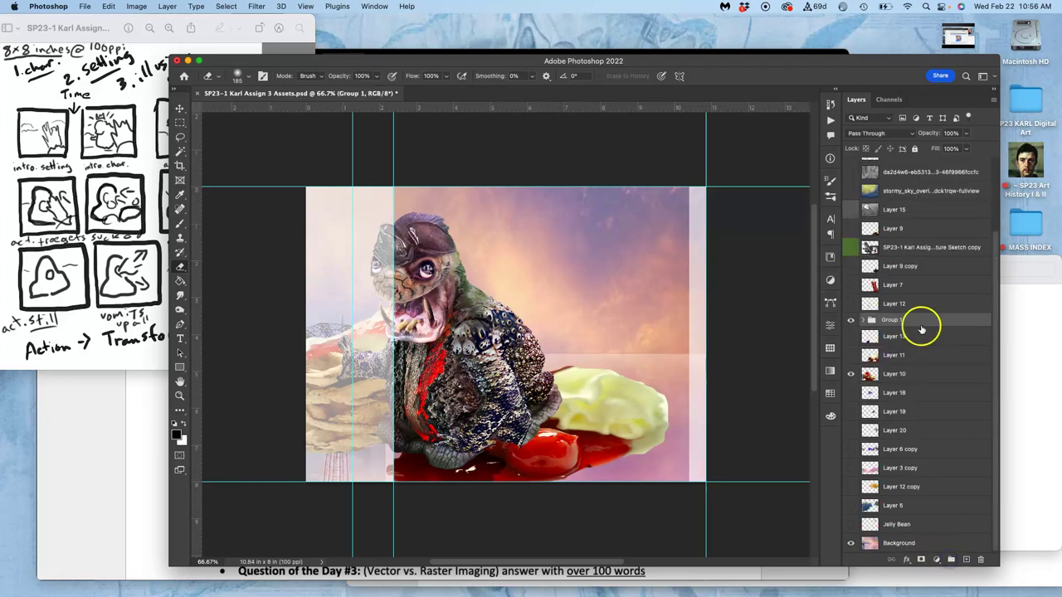
# Step: Show the creature sketch copy layer and move it next to Group 1 in the stack
pyautogui.click(851, 247)
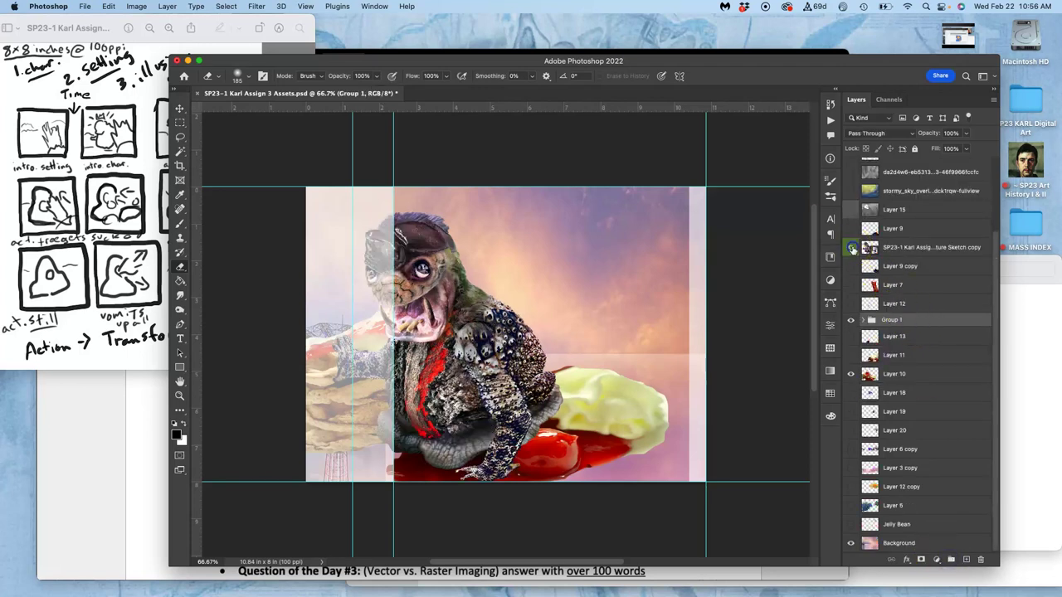
pyautogui.click(851, 247)
pyautogui.click(851, 247)
pyautogui.moveTo(894, 249); pyautogui.dragTo(892, 311)
# Step: Give Group 1 a green colour label
pyautogui.rightClick(853, 319)
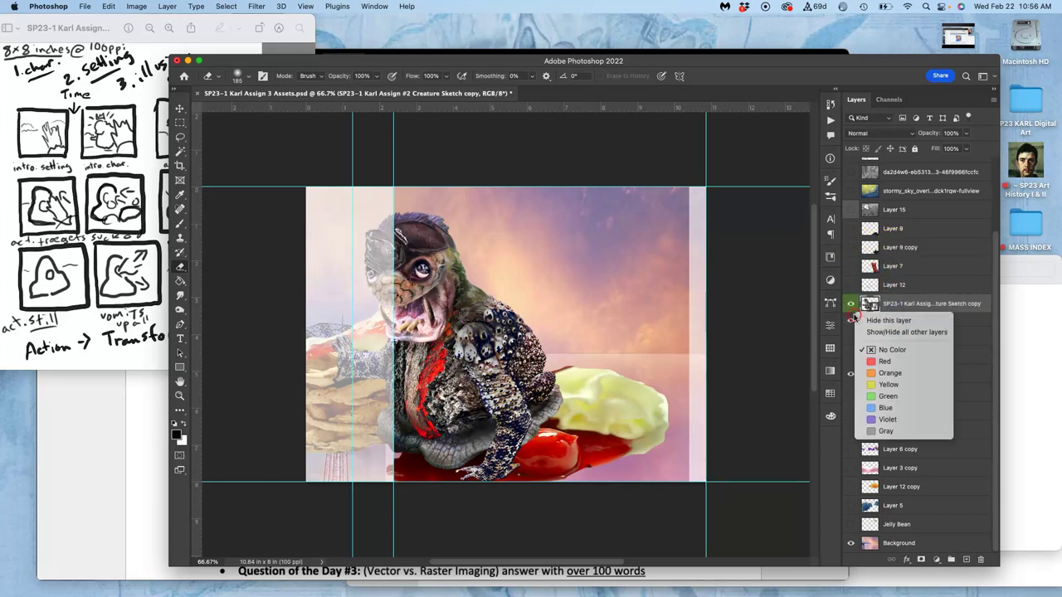
pyautogui.click(869, 396)
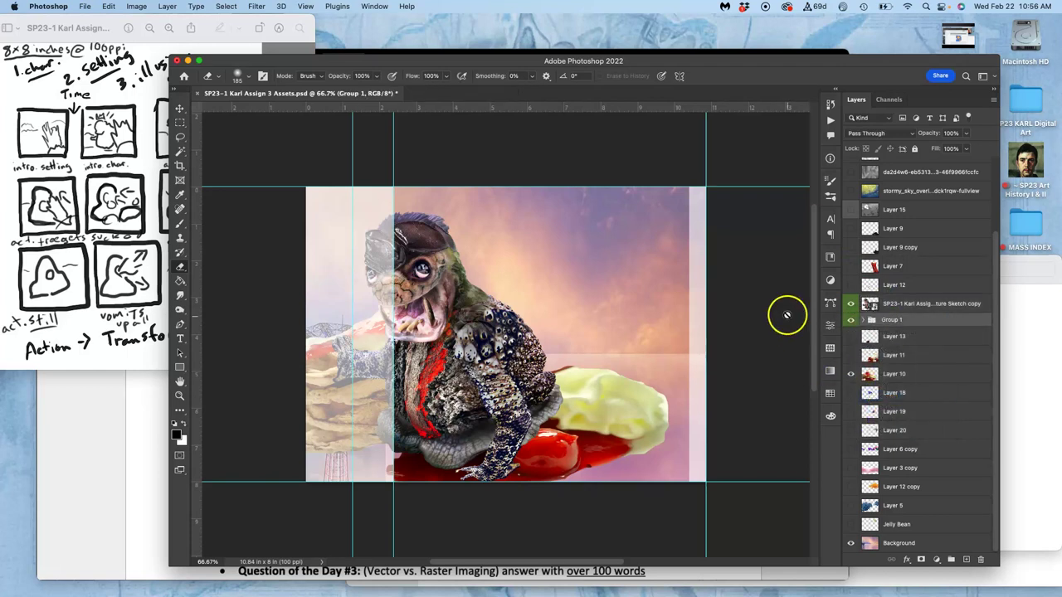
pyautogui.click(851, 303)
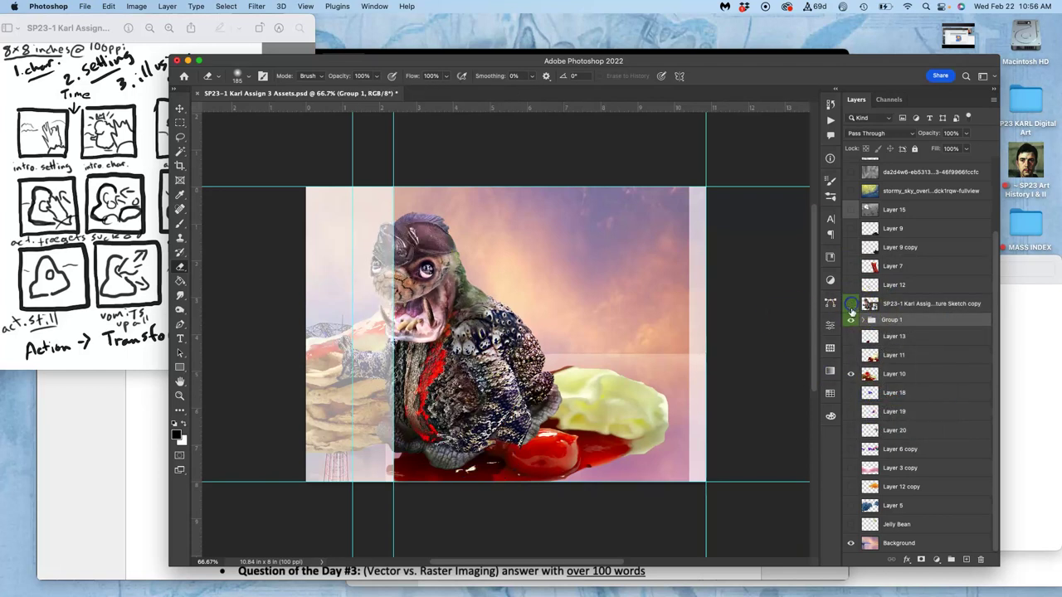
pyautogui.click(850, 319)
pyautogui.click(850, 319)
# Step: Set Move auto-select to Group and move the Group 1 creature up and right
pyautogui.click(180, 109)
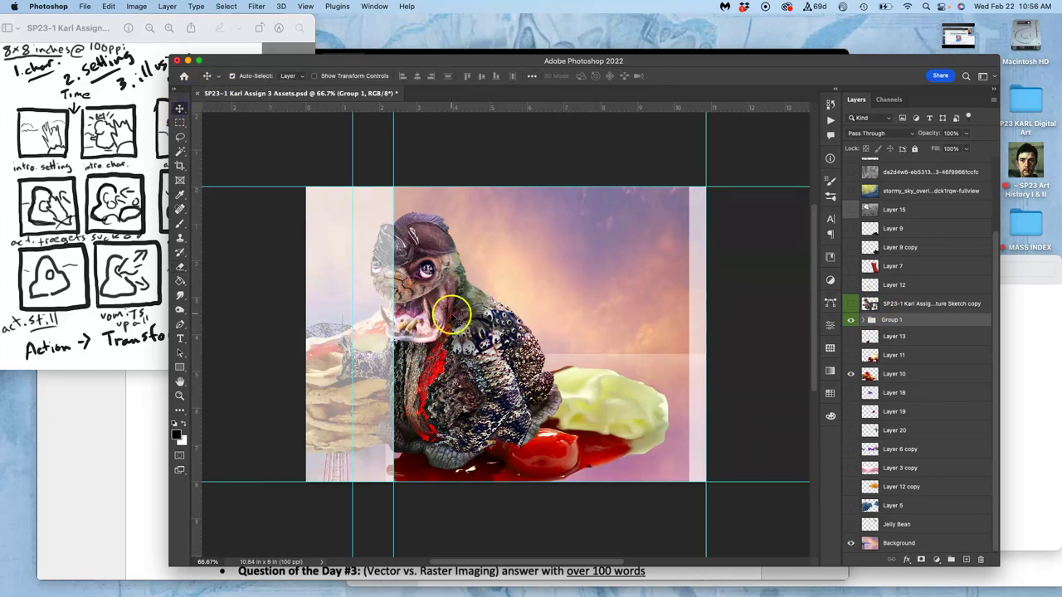
pyautogui.moveTo(452, 315); pyautogui.dragTo(491, 290)
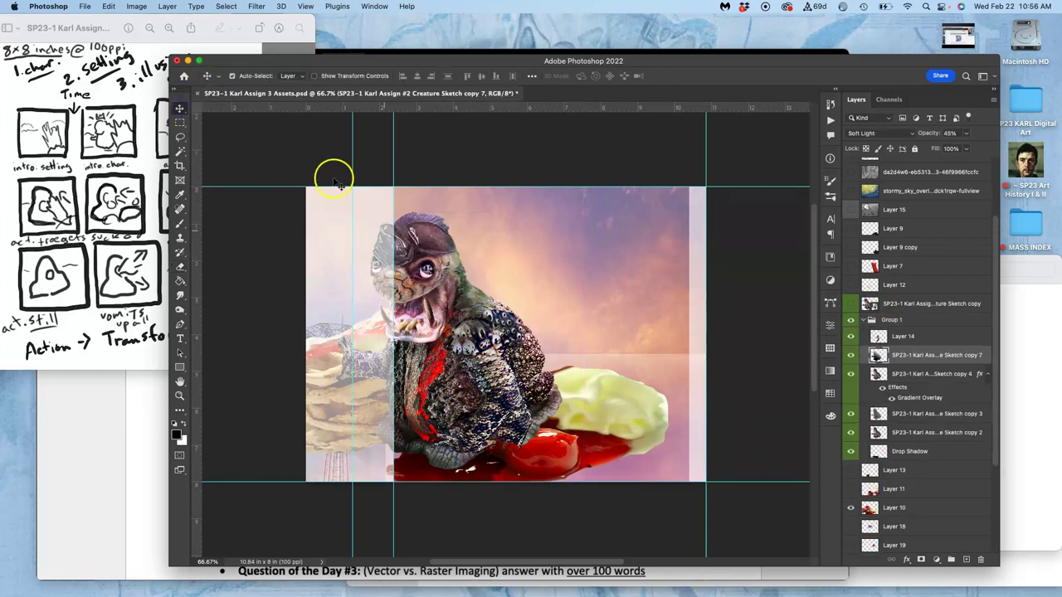
pyautogui.click(290, 76)
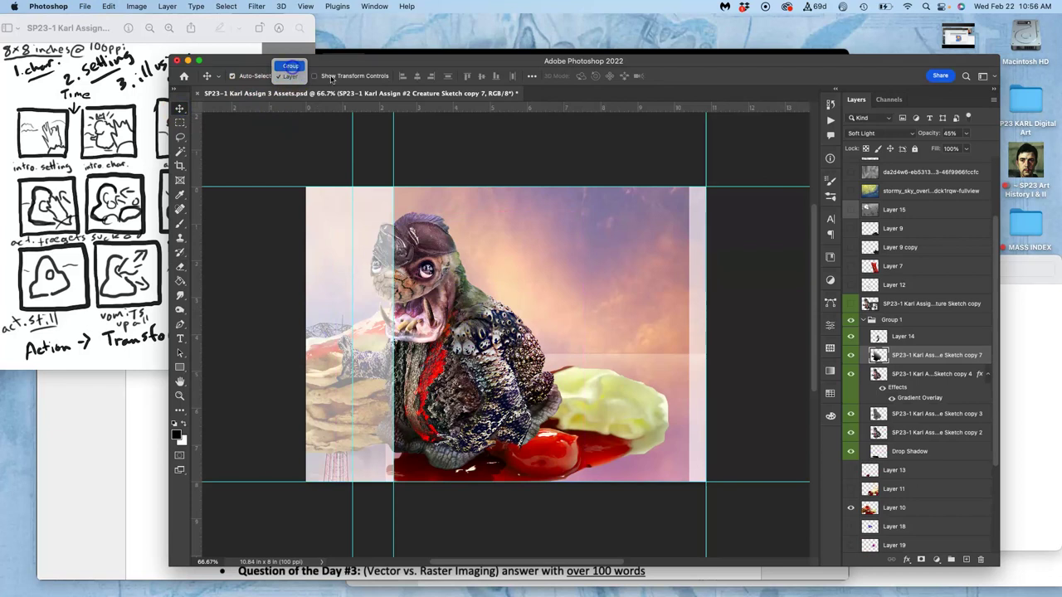
pyautogui.click(290, 66)
pyautogui.click(886, 320)
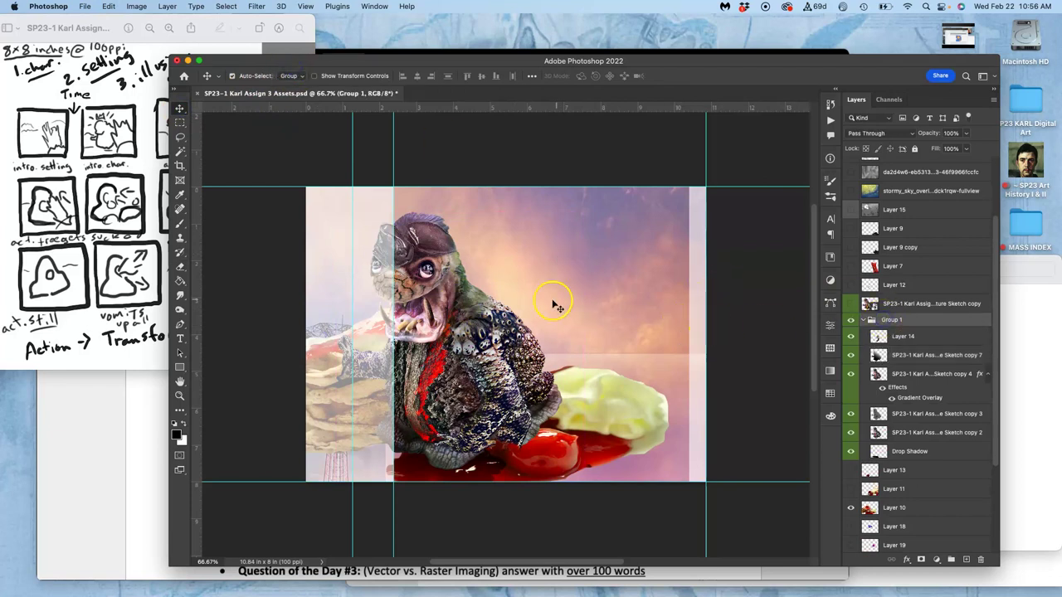
pyautogui.moveTo(489, 315); pyautogui.dragTo(601, 292)
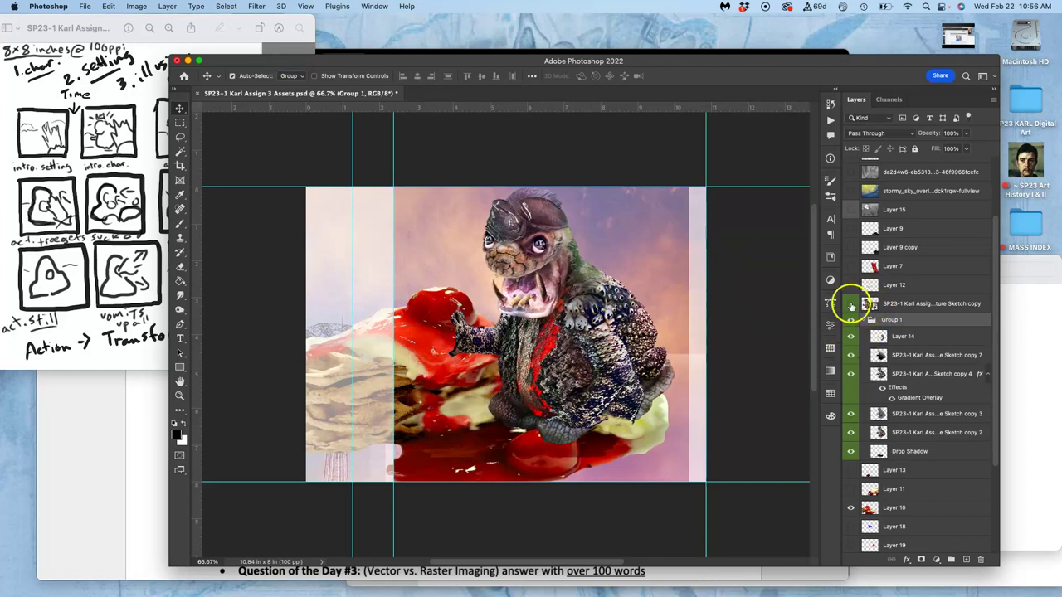
# Step: Reposition the front creature sketch copy, then delete Group 1 with the rear creature
pyautogui.click(850, 303)
pyautogui.moveTo(469, 304)
pyautogui.mouseDown()
pyautogui.moveTo(486, 327)
pyautogui.moveTo(531, 328)
pyautogui.moveTo(475, 330)
pyautogui.mouseUp()
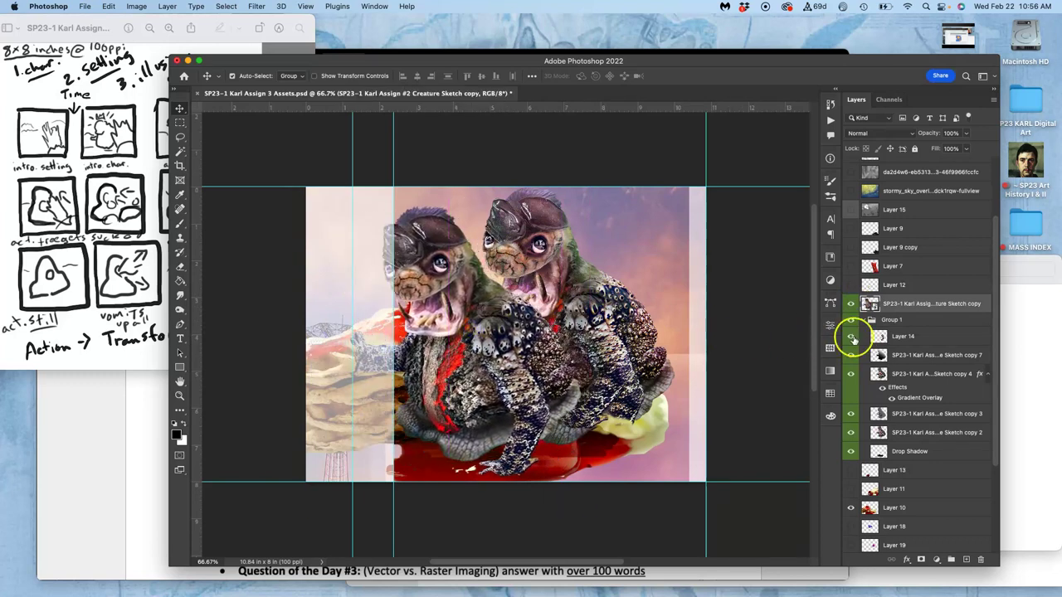
pyautogui.click(878, 327)
pyautogui.moveTo(520, 356)
pyautogui.mouseDown()
pyautogui.moveTo(561, 344)
pyautogui.moveTo(540, 323)
pyautogui.mouseUp()
pyautogui.click(647, 339)
pyautogui.click(891, 322)
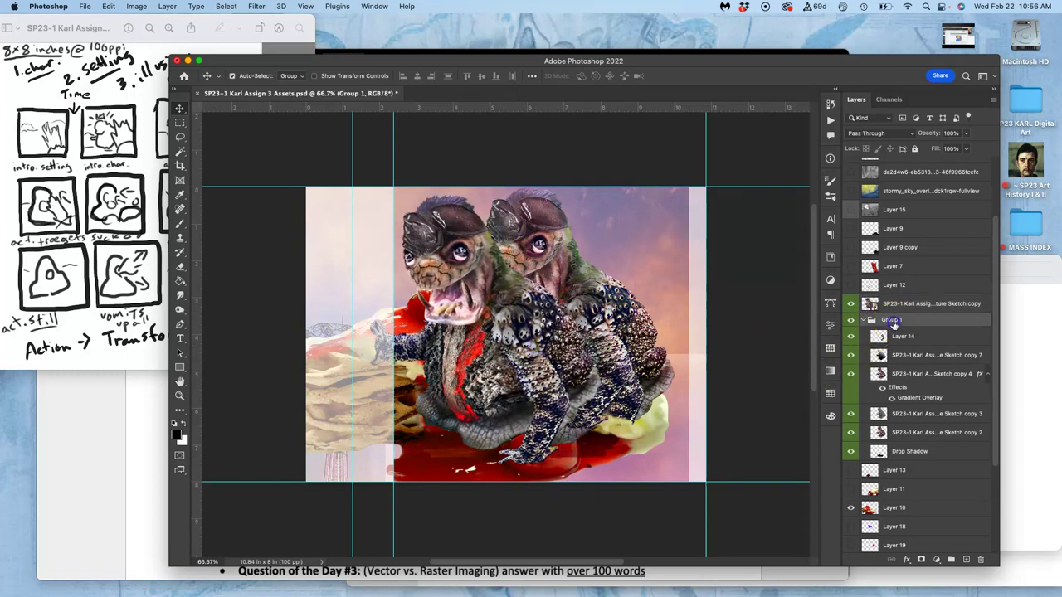
pyautogui.press('Delete')
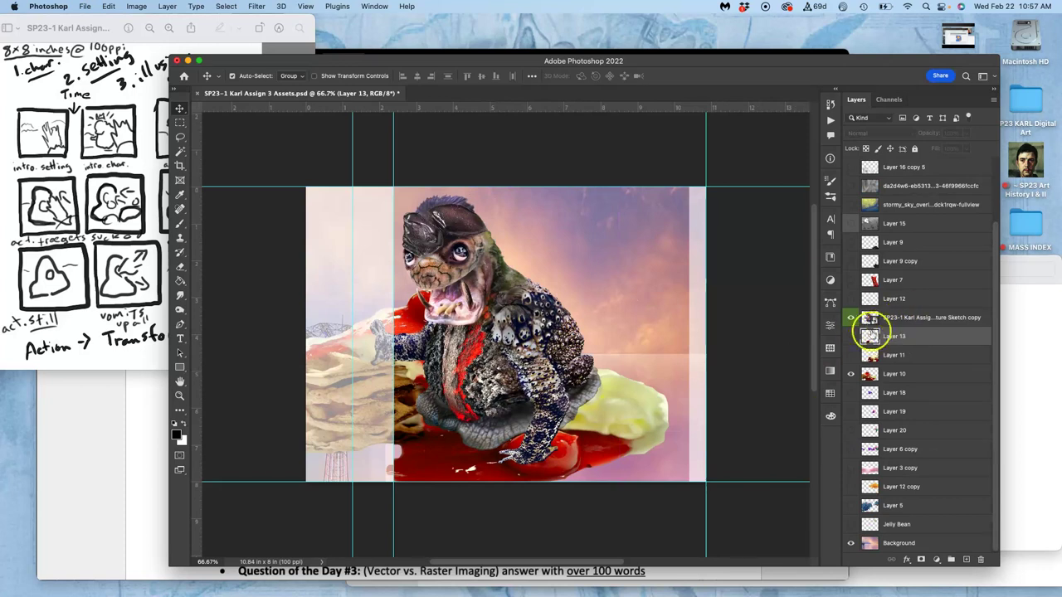
# Step: Compare the scene with and without the front creature, then move it right and down
pyautogui.click(850, 319)
pyautogui.click(850, 318)
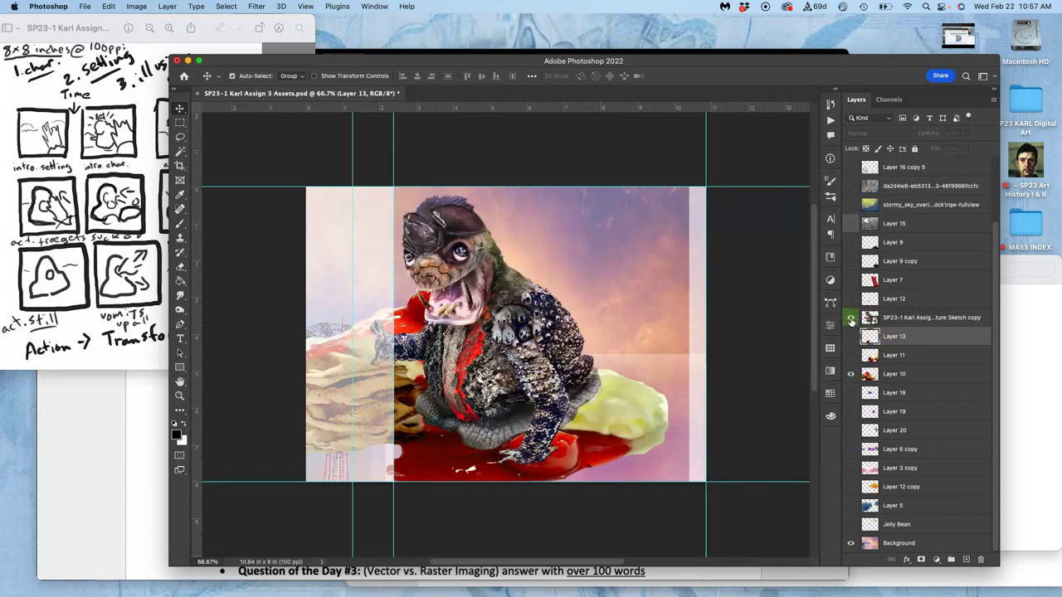
pyautogui.click(850, 318)
pyautogui.click(850, 319)
pyautogui.moveTo(496, 327); pyautogui.dragTo(529, 337)
# Step: Scale the creature down to about 53% and shift it left
pyautogui.press('super+t')
pyautogui.click(432, 278)
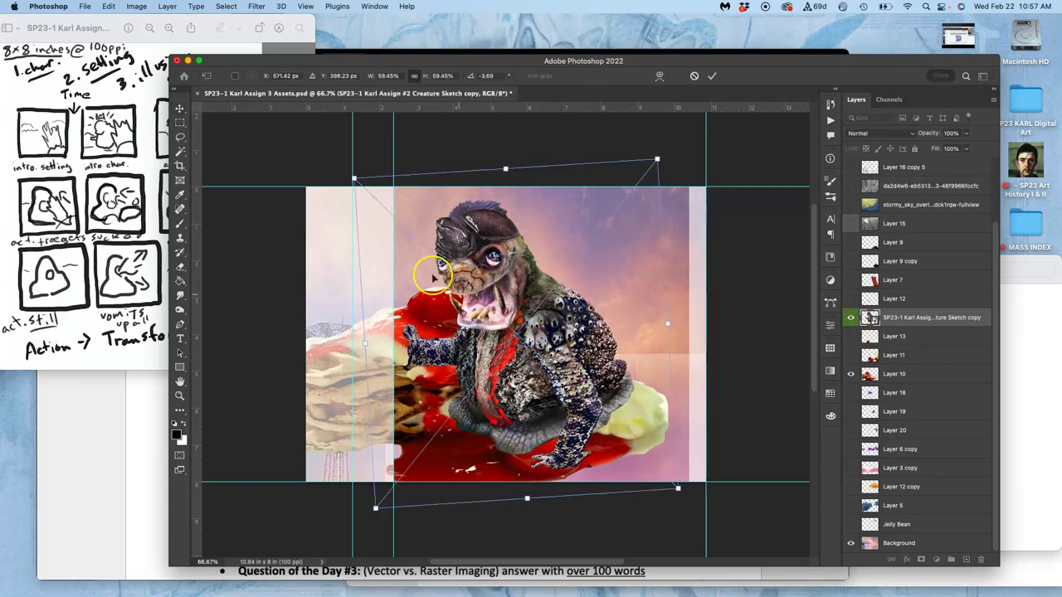
pyautogui.moveTo(354, 178); pyautogui.dragTo(386, 211)
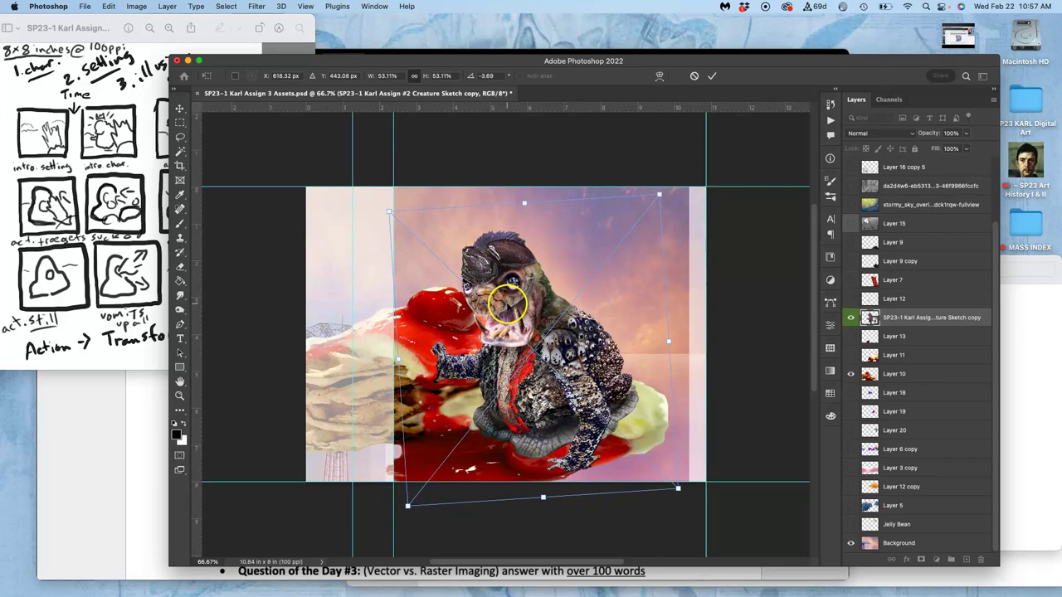
pyautogui.moveTo(507, 305)
pyautogui.mouseDown()
pyautogui.moveTo(485, 309)
pyautogui.moveTo(464, 274)
pyautogui.moveTo(510, 292)
pyautogui.mouseUp()
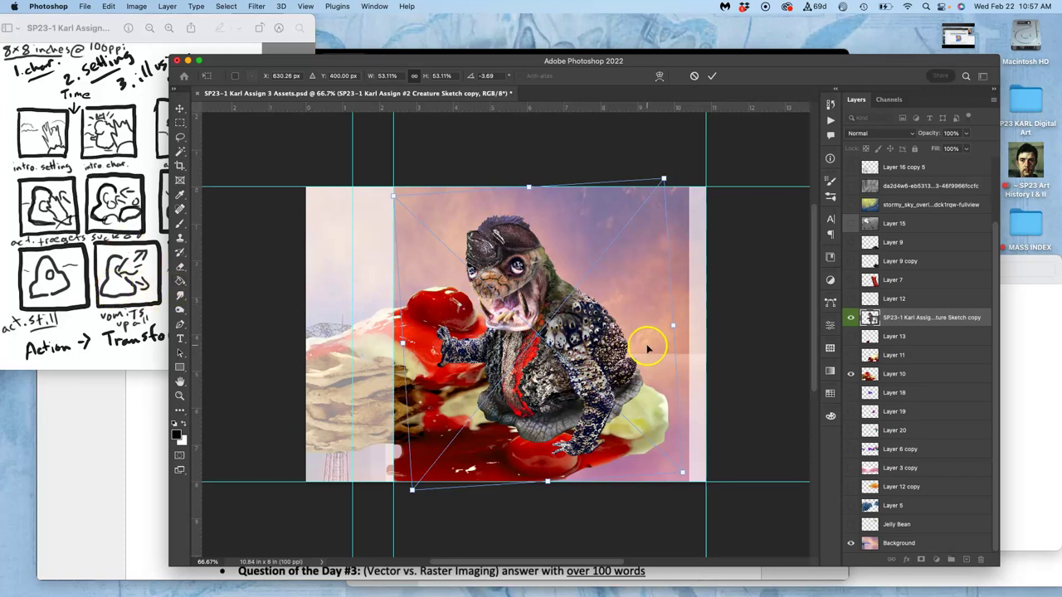
# Step: Flip the creature horizontally, rotate it to 176°, nudge it down-left, and commit the transform
pyautogui.rightClick(609, 337)
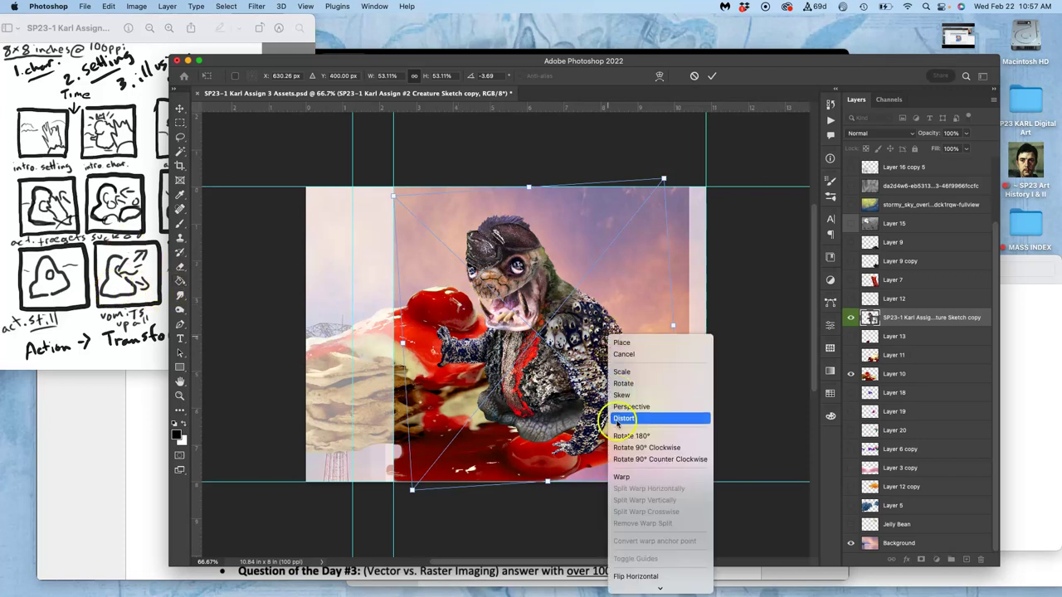
pyautogui.click(634, 575)
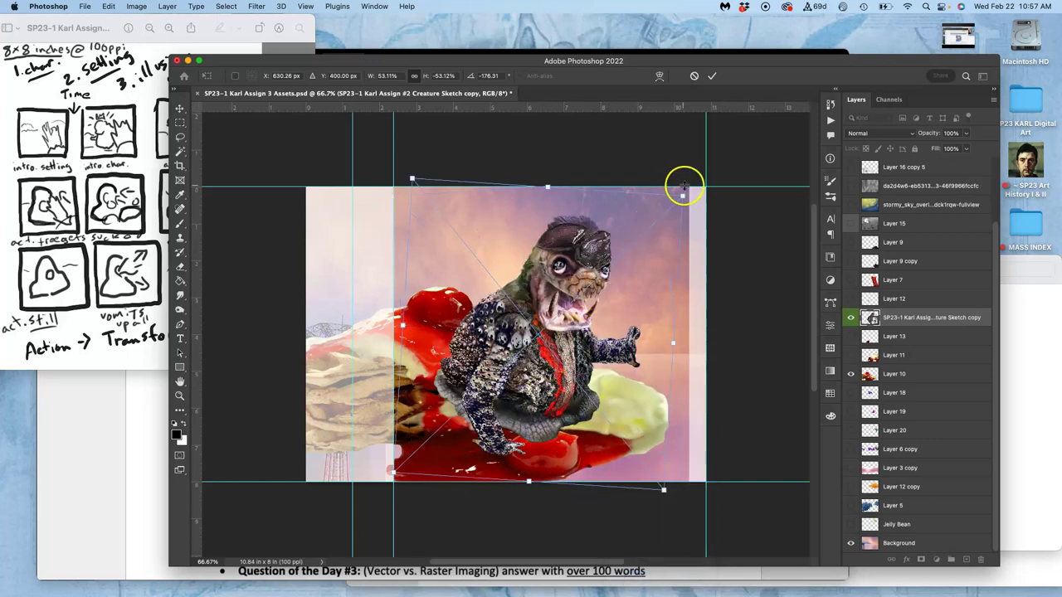
pyautogui.moveTo(687, 189); pyautogui.dragTo(635, 215)
pyautogui.moveTo(547, 333)
pyautogui.mouseDown()
pyautogui.moveTo(531, 358)
pyautogui.moveTo(541, 320)
pyautogui.moveTo(541, 340)
pyautogui.mouseUp()
pyautogui.click(735, 386)
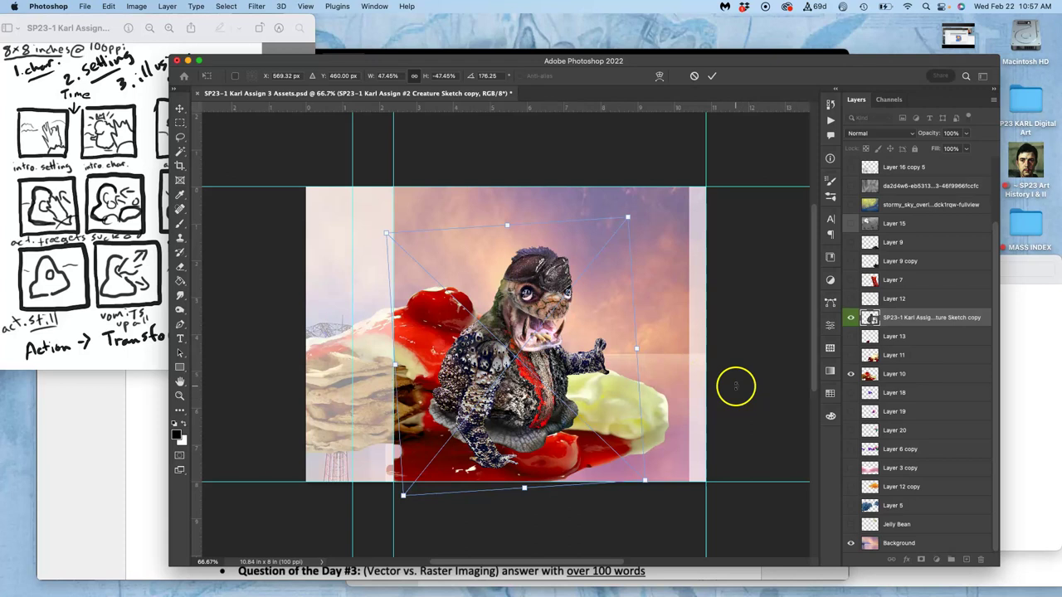
# Step: Hide the Layer 10 strawberry cake and nudge the creature up and right
pyautogui.click(850, 374)
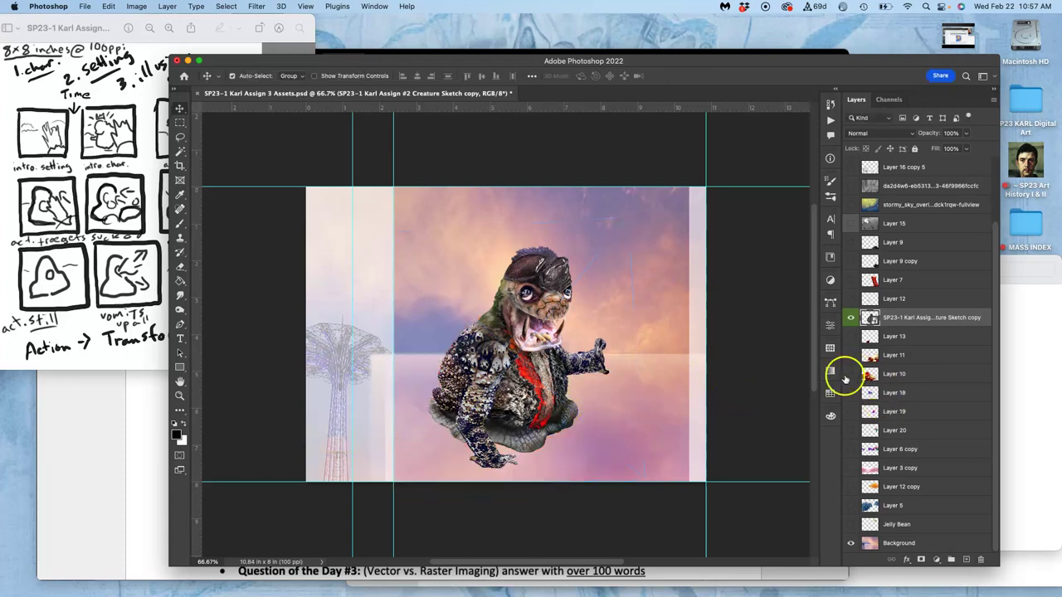
pyautogui.hscroll(3, 687, 381)
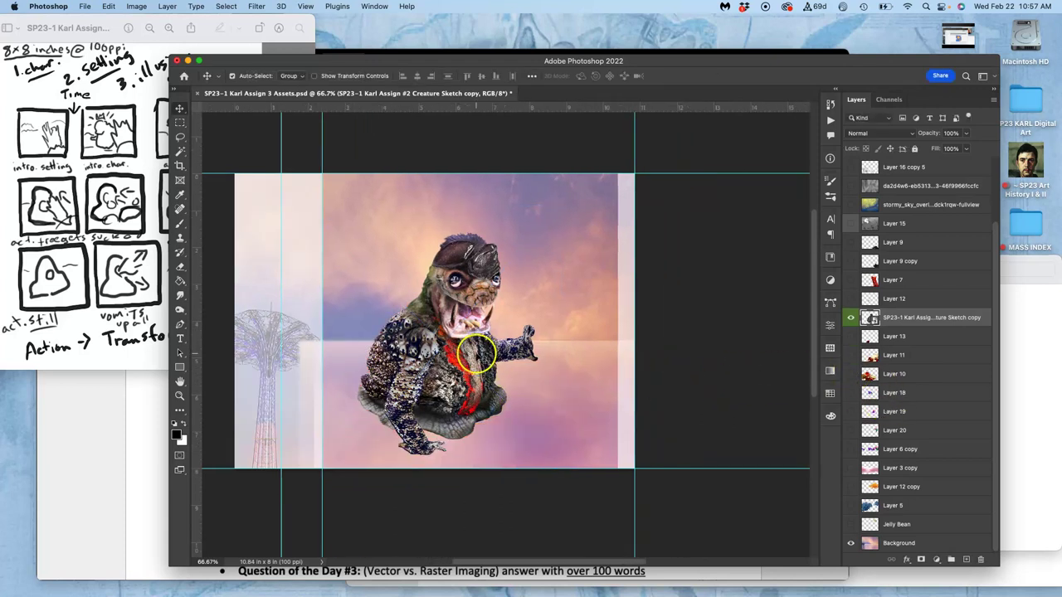
pyautogui.moveTo(489, 335)
pyautogui.mouseDown()
pyautogui.moveTo(512, 314)
pyautogui.moveTo(486, 340)
pyautogui.mouseUp()
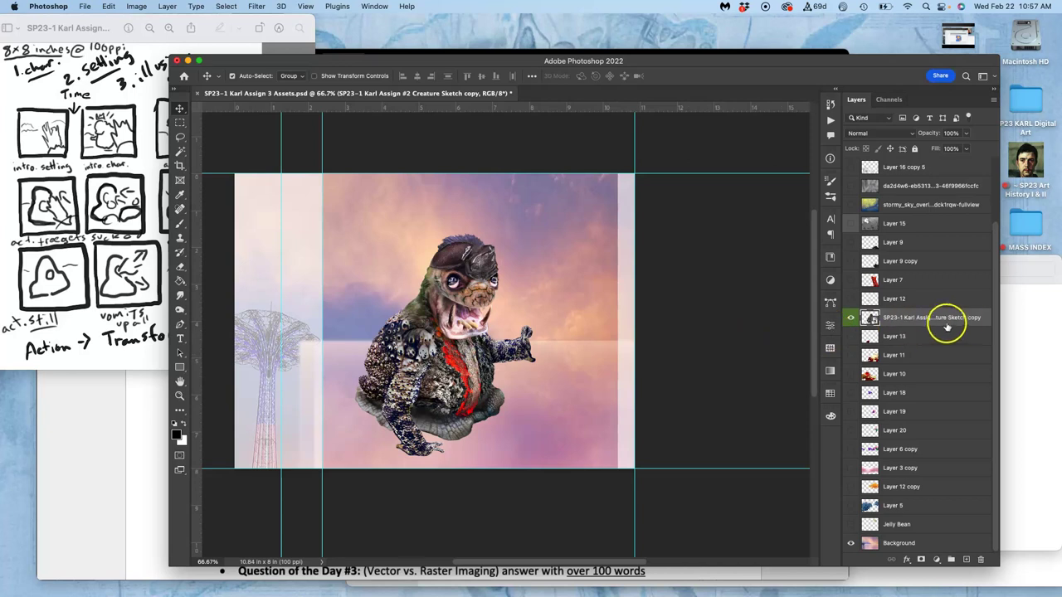
# Step: Enable a Drop Shadow on the creature layer and push its distance farther out
pyautogui.doubleClick(983, 316)
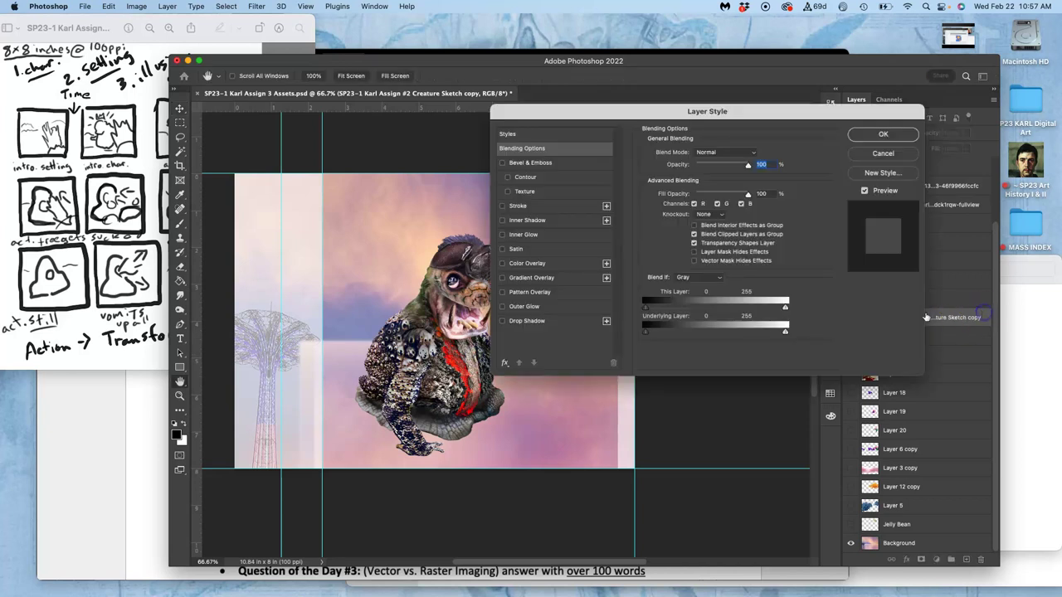
pyautogui.click(501, 321)
pyautogui.click(531, 321)
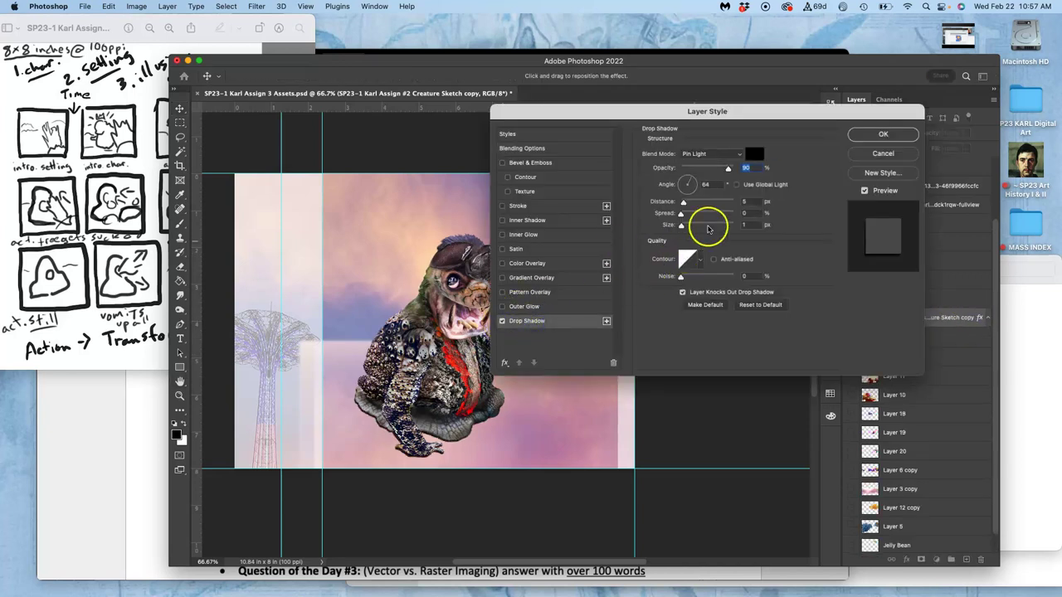
pyautogui.moveTo(684, 205)
pyautogui.mouseDown()
pyautogui.moveTo(715, 214)
pyautogui.moveTo(676, 225)
pyautogui.moveTo(711, 214)
pyautogui.moveTo(683, 214)
pyautogui.mouseUp()
# Step: Adjust the drop shadow's spread, size and opacity, then confirm
pyautogui.moveTo(682, 171); pyautogui.dragTo(684, 179)
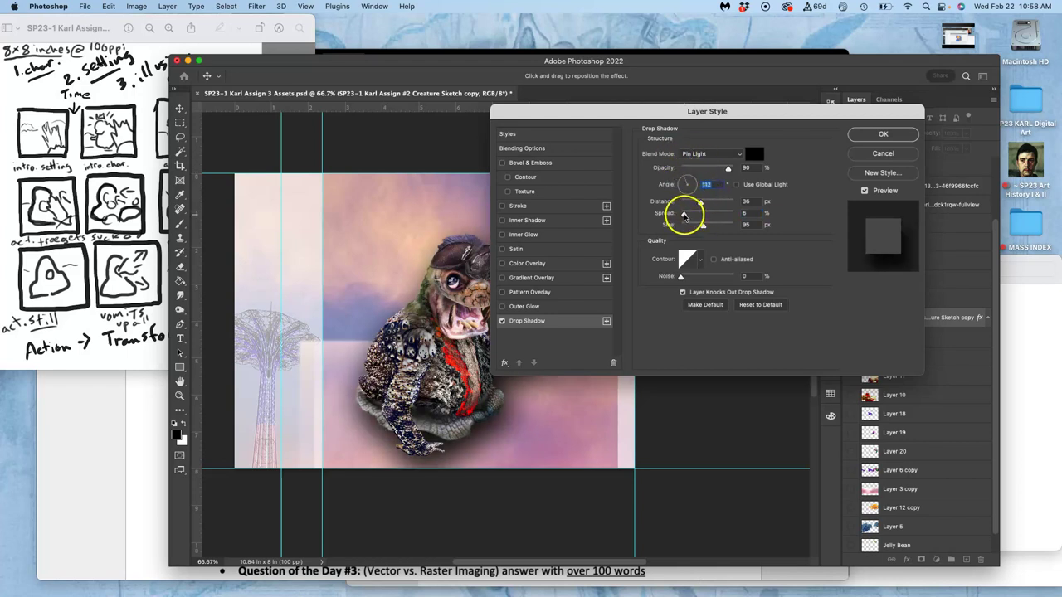
pyautogui.moveTo(703, 226)
pyautogui.mouseDown()
pyautogui.moveTo(719, 228)
pyautogui.moveTo(687, 230)
pyautogui.moveTo(707, 204)
pyautogui.moveTo(721, 205)
pyautogui.moveTo(701, 226)
pyautogui.mouseUp()
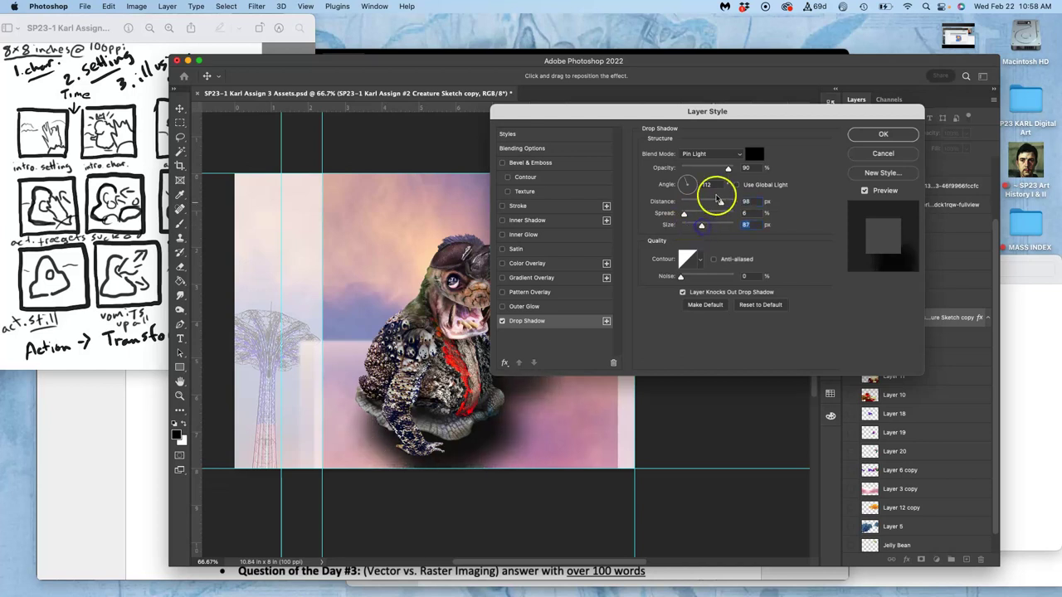
pyautogui.moveTo(718, 170); pyautogui.dragTo(713, 171)
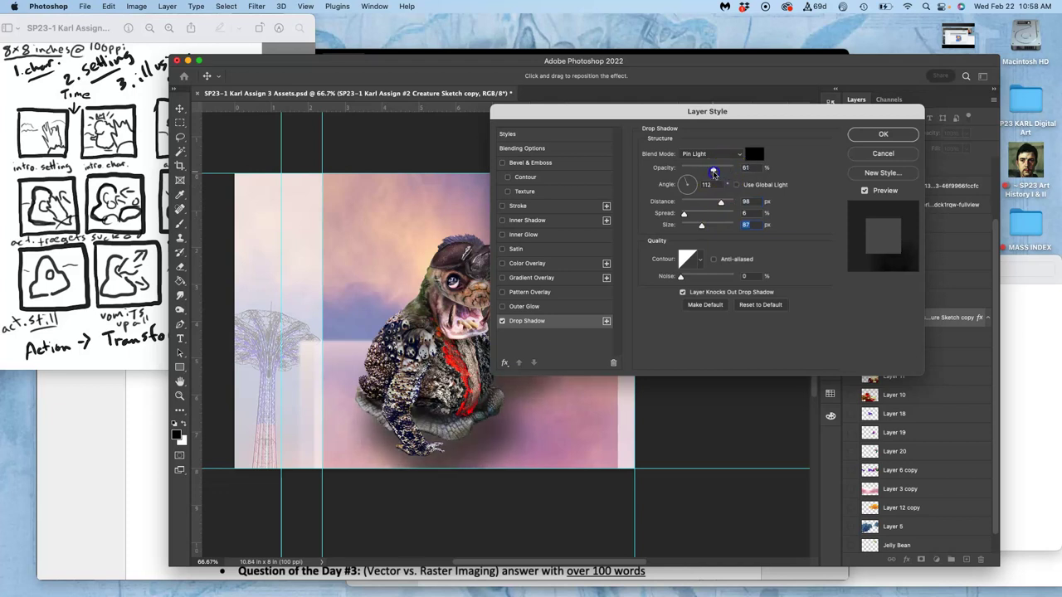
pyautogui.moveTo(701, 225); pyautogui.dragTo(701, 228)
pyautogui.click(879, 134)
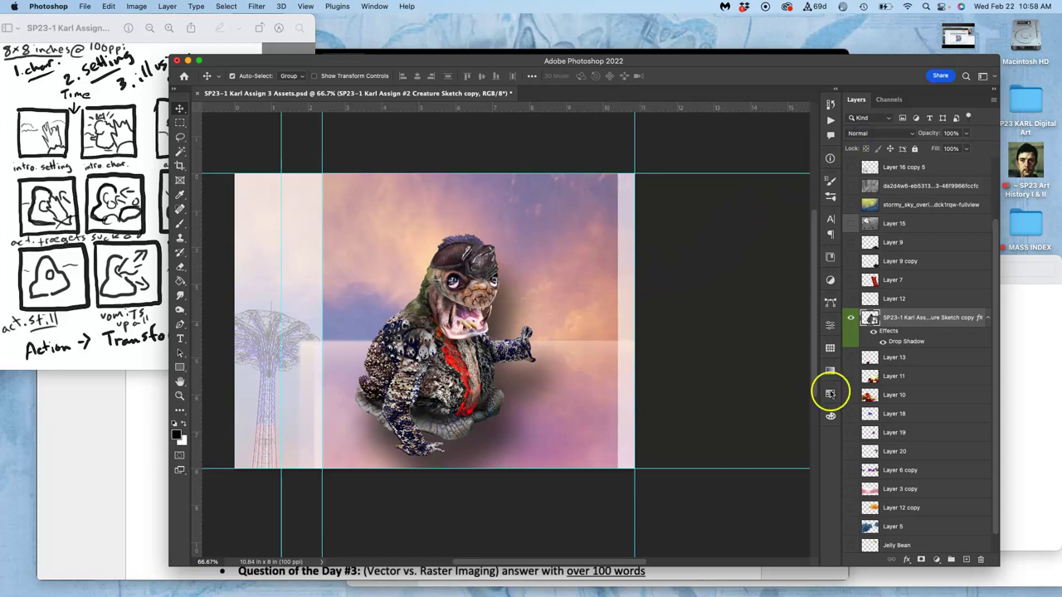
# Step: Lower the drop shadow opacity further and check it by toggling the creature
pyautogui.doubleClick(907, 341)
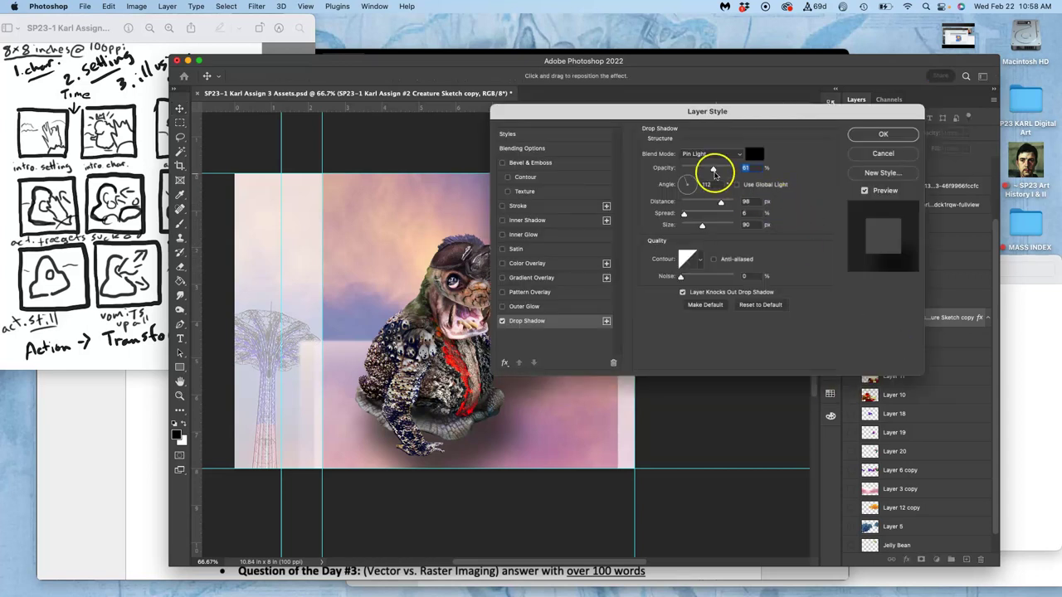
pyautogui.moveTo(712, 170); pyautogui.dragTo(701, 171)
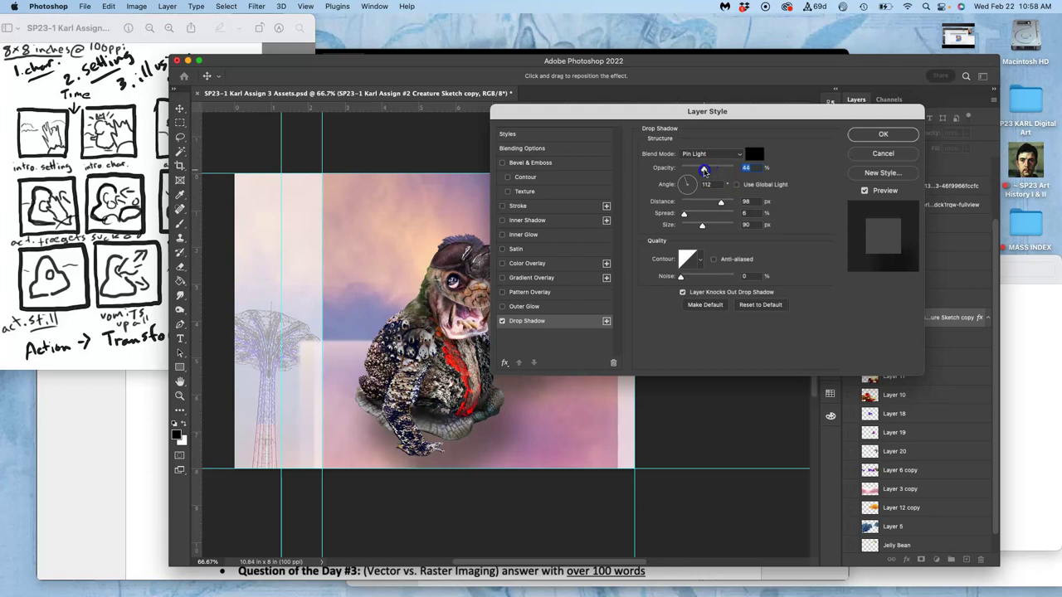
pyautogui.click(865, 135)
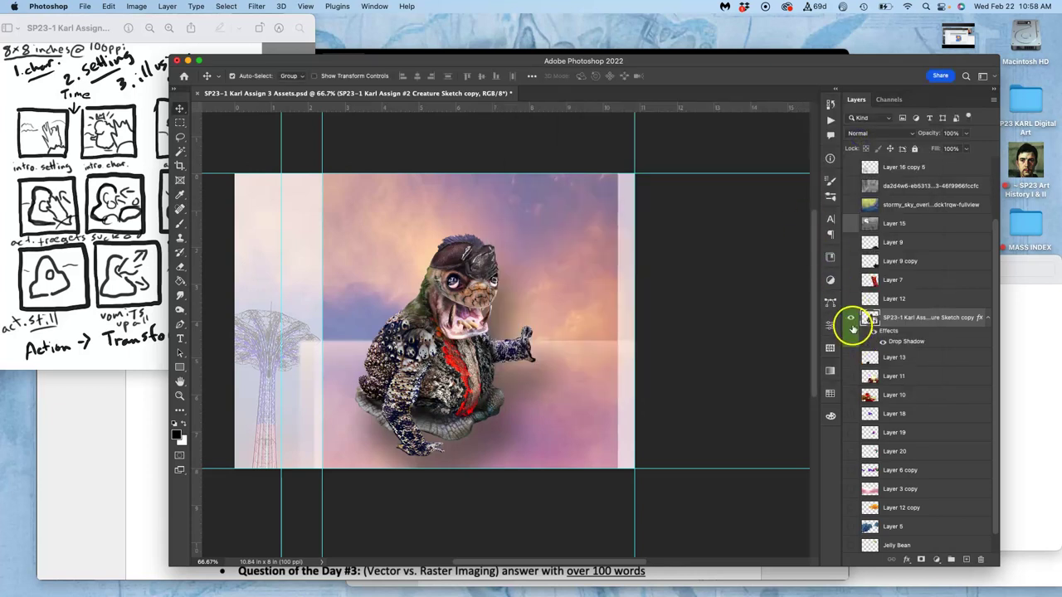
pyautogui.click(851, 319)
pyautogui.click(851, 319)
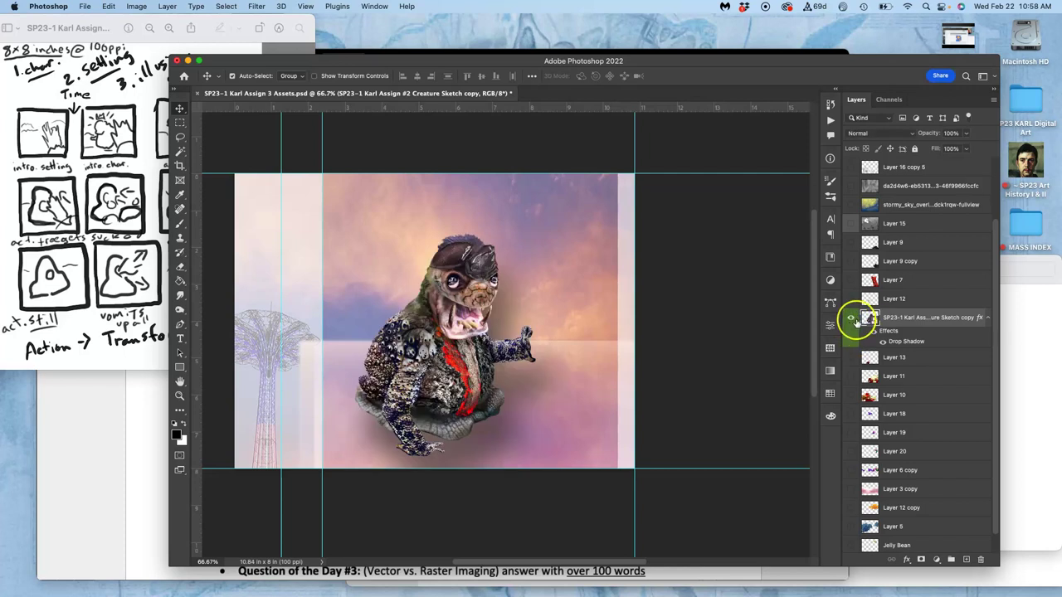
# Step: Change the drop shadow angle to 98°
pyautogui.doubleClick(895, 340)
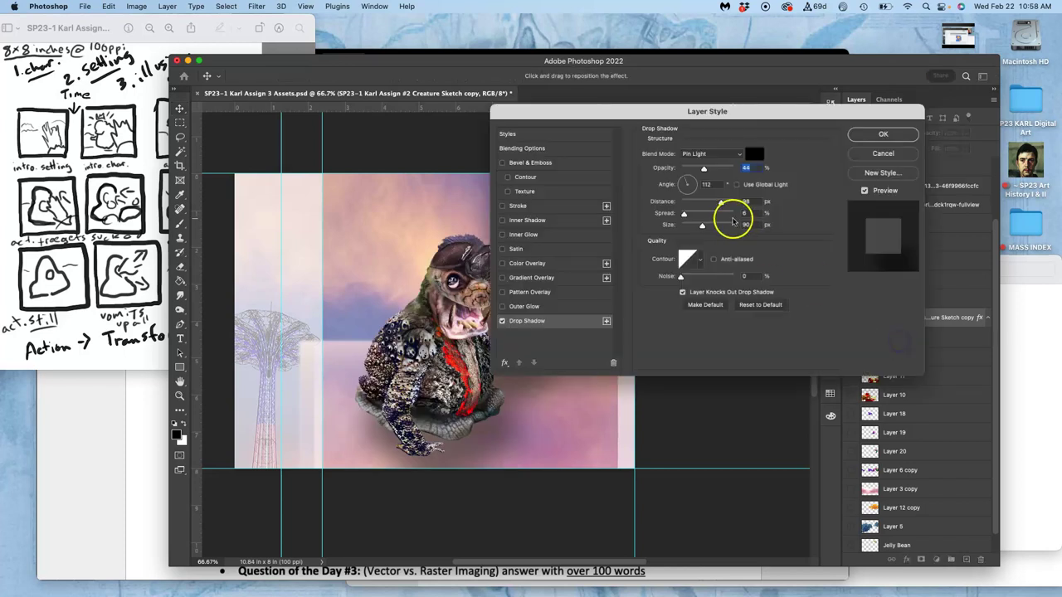
pyautogui.click(686, 181)
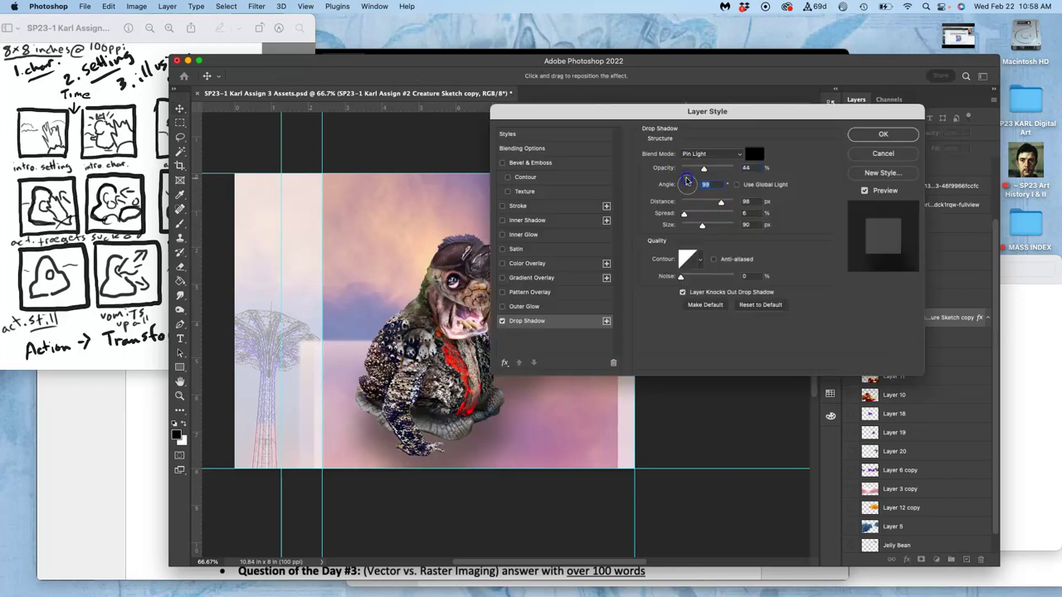
pyautogui.click(859, 137)
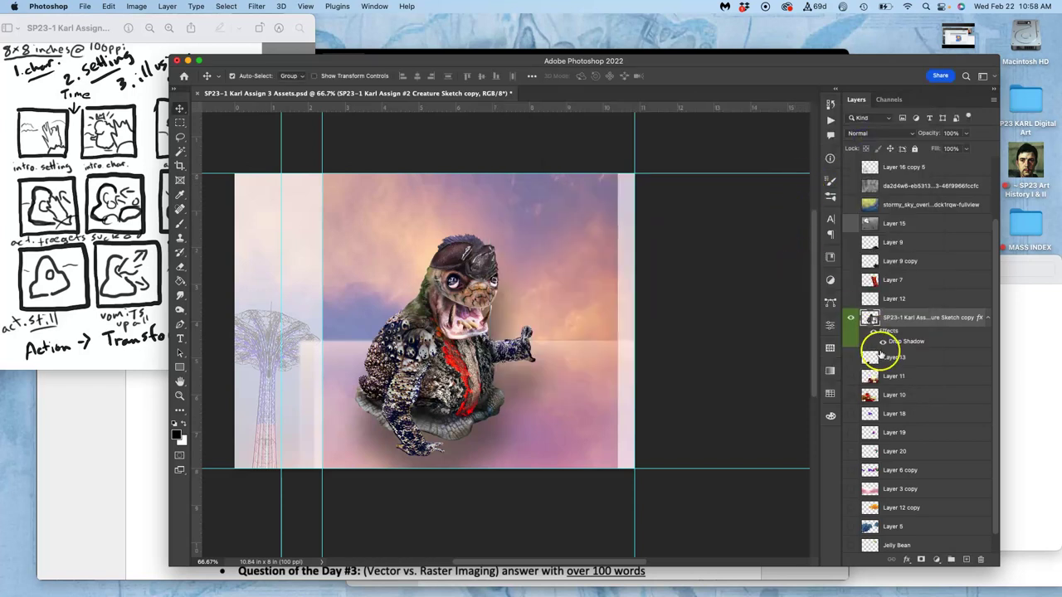
# Step: Toggle the creature layer on and off, leaving it hidden
pyautogui.click(851, 320)
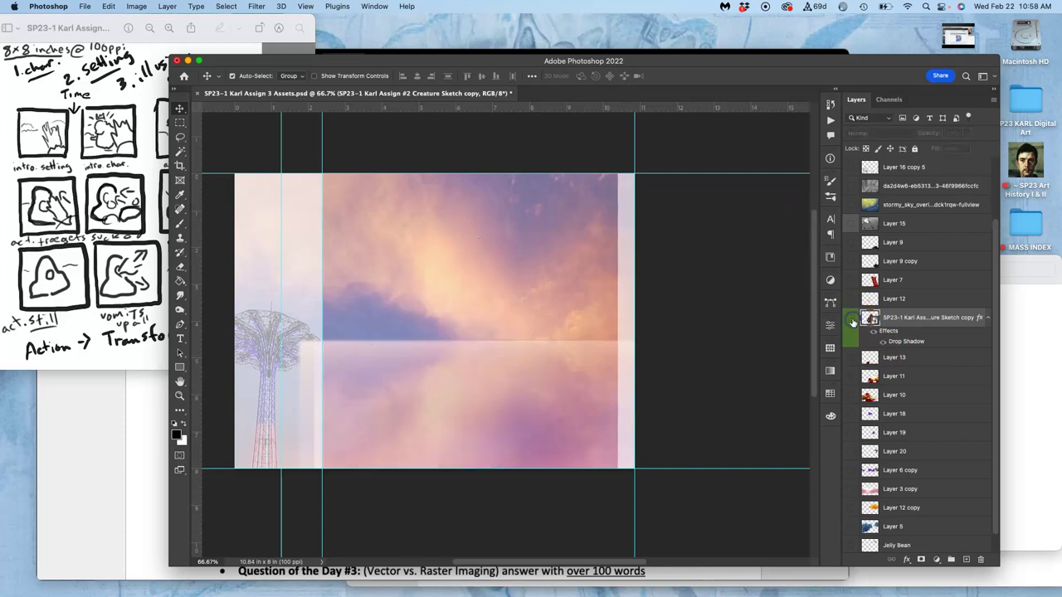
pyautogui.click(851, 320)
pyautogui.click(851, 320)
pyautogui.click(851, 318)
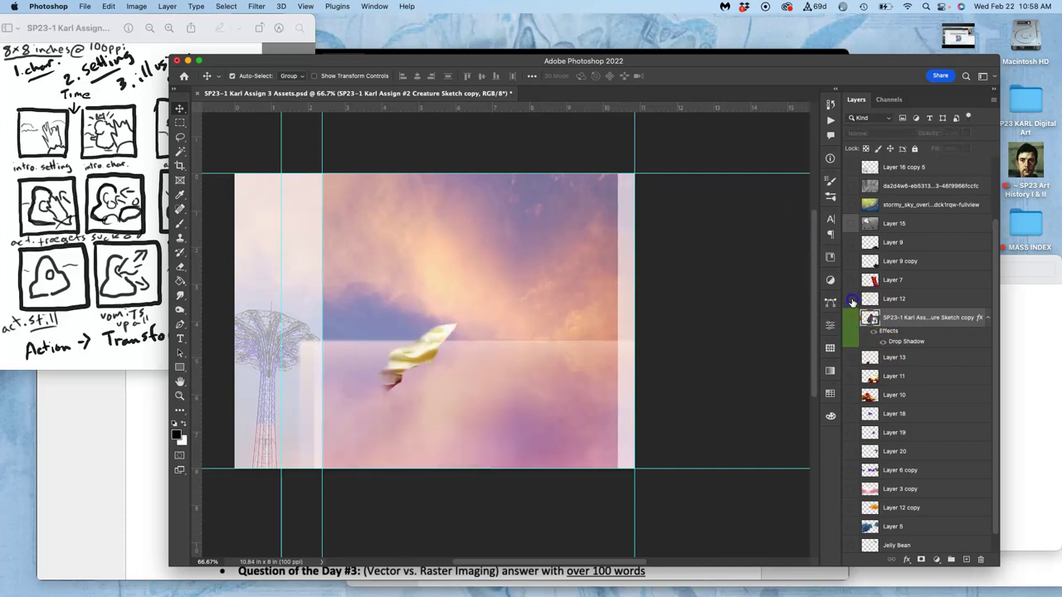
pyautogui.click(851, 319)
# Step: Compare the Layer 13 jelly bean, waffle and strawberry dessert layers by toggling their visibility
pyautogui.click(851, 357)
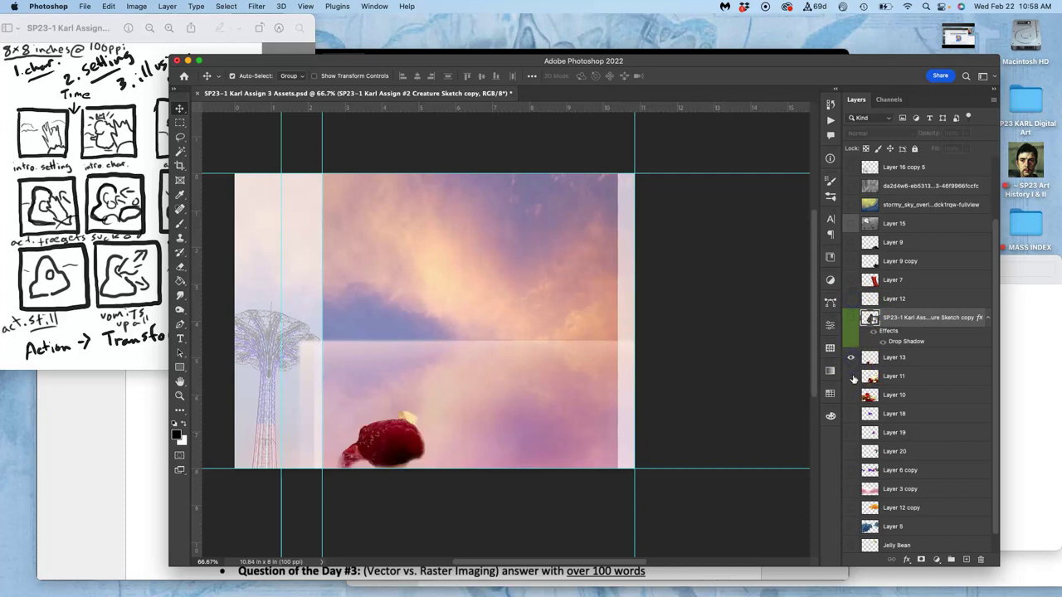
pyautogui.click(851, 377)
pyautogui.click(851, 395)
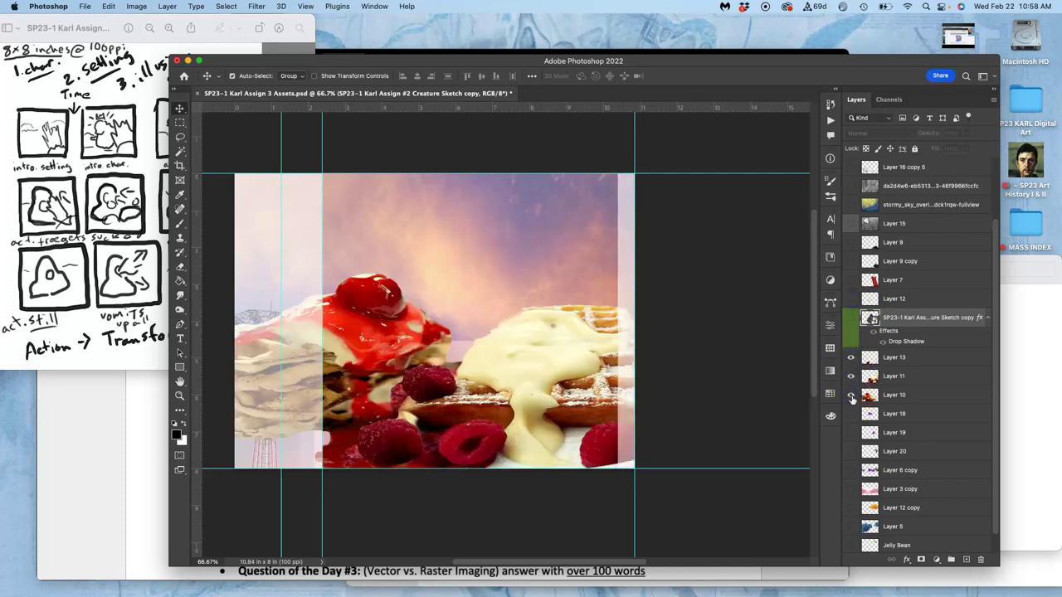
pyautogui.click(851, 396)
pyautogui.click(851, 377)
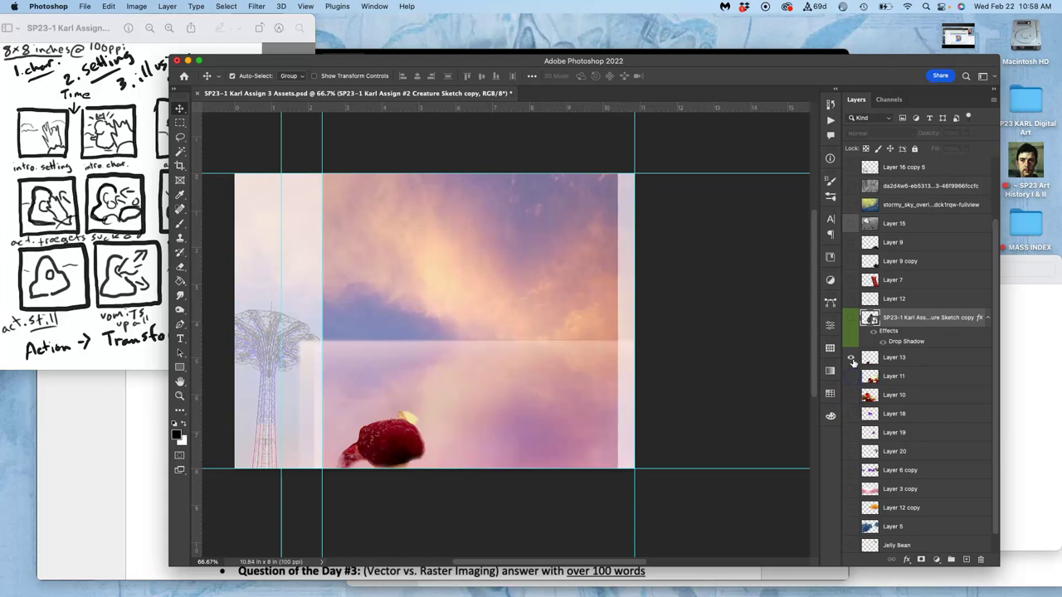
pyautogui.click(850, 357)
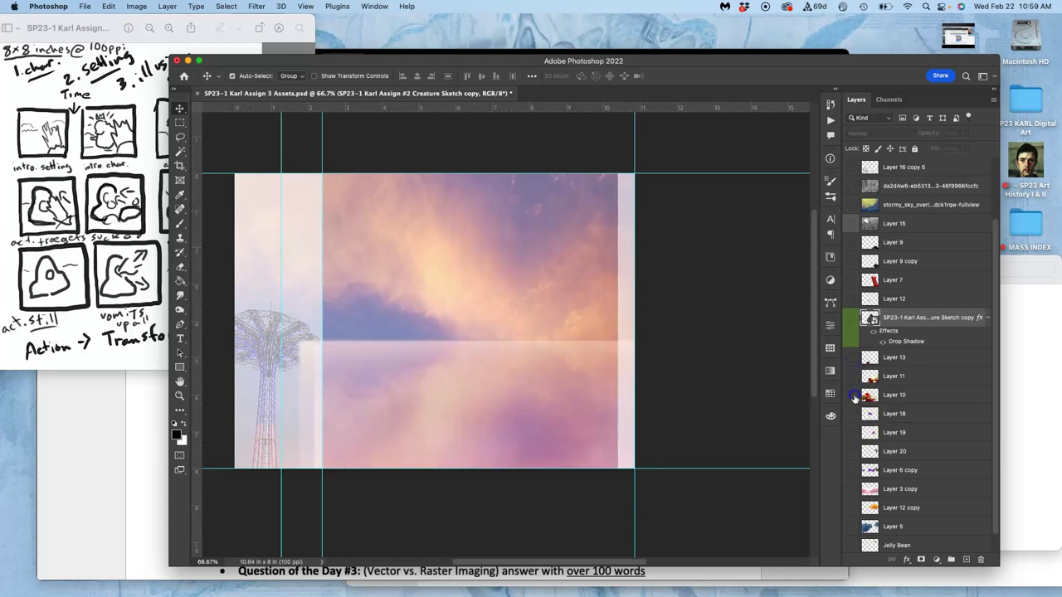
pyautogui.click(852, 395)
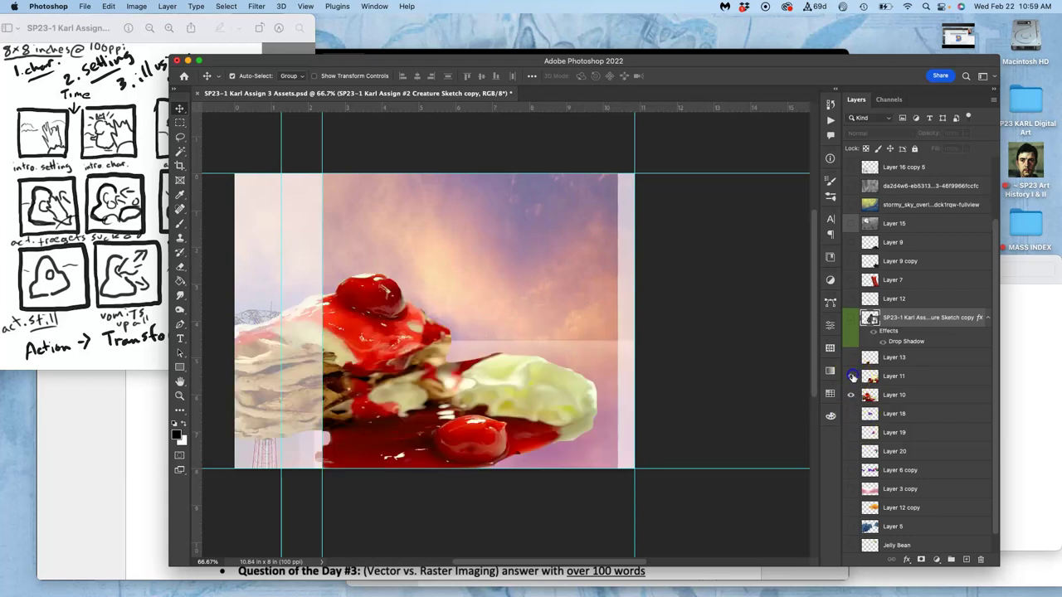
pyautogui.click(852, 377)
pyautogui.click(852, 377)
pyautogui.click(852, 377)
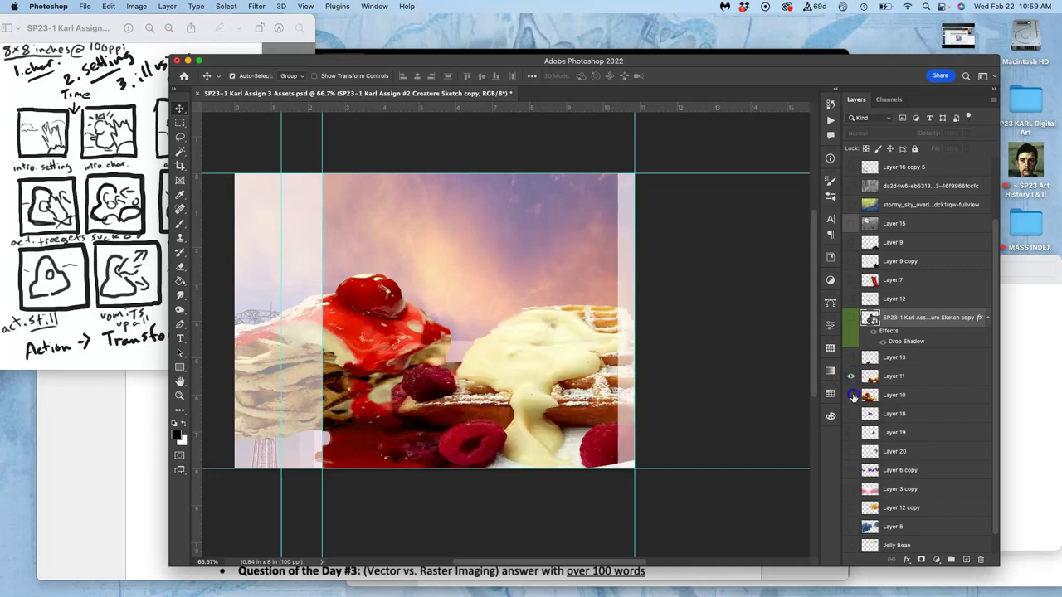
pyautogui.click(852, 396)
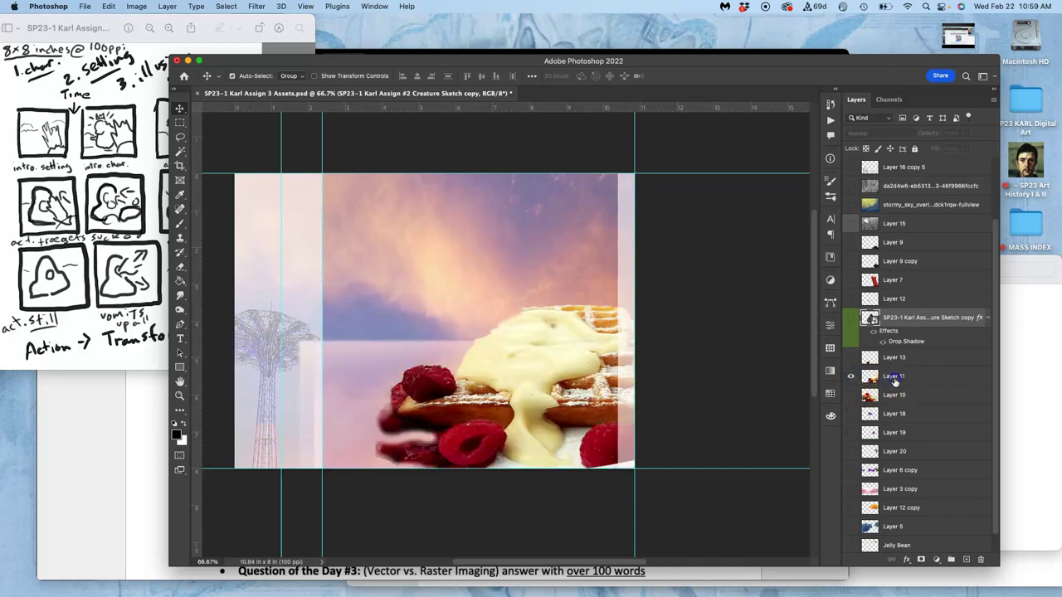
# Step: Select Layer 11 and Layer 13 and merge them with Cmd+E
pyautogui.click(890, 376)
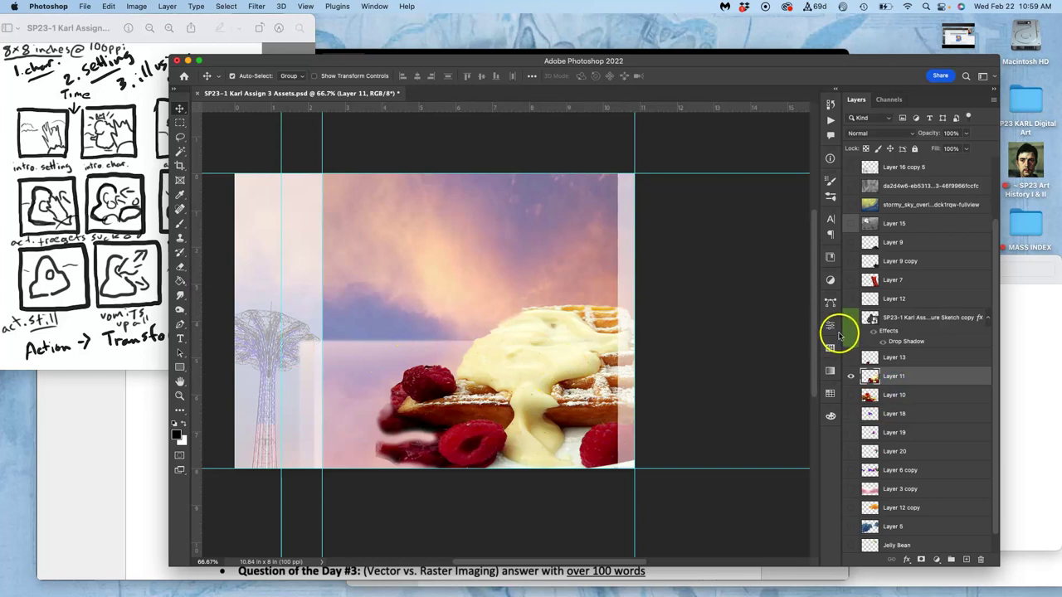
pyautogui.click(850, 358)
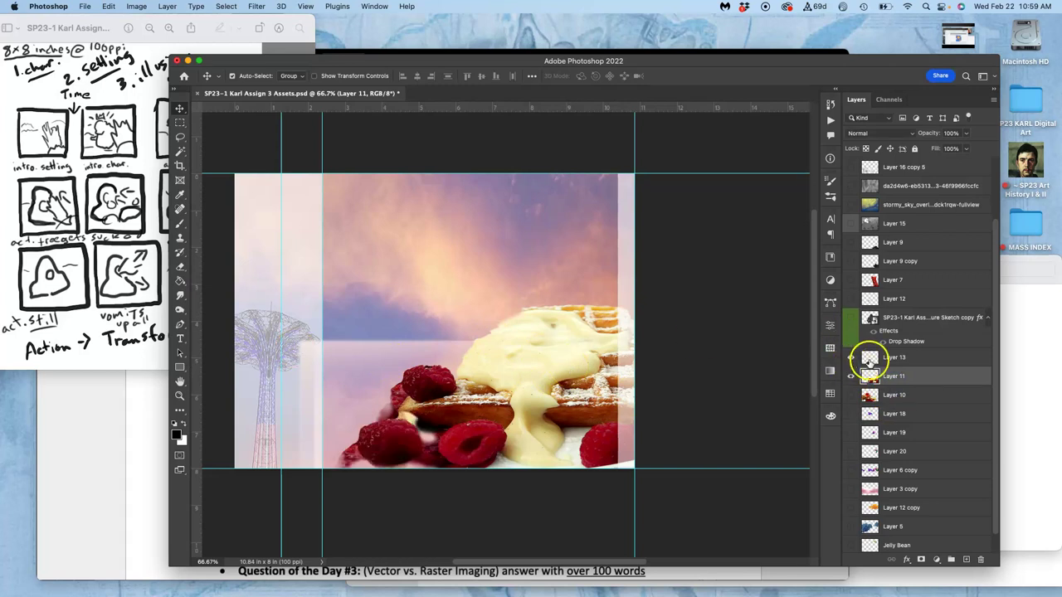
pyautogui.keyDown('shift'); pyautogui.click(894, 359); pyautogui.keyUp('shift')
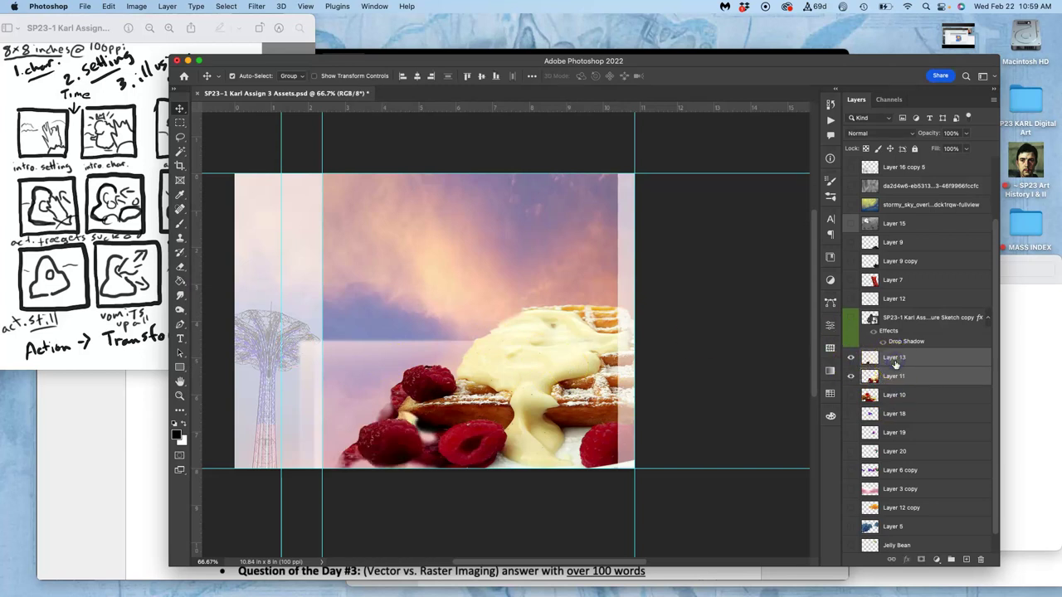
pyautogui.press('super+e')
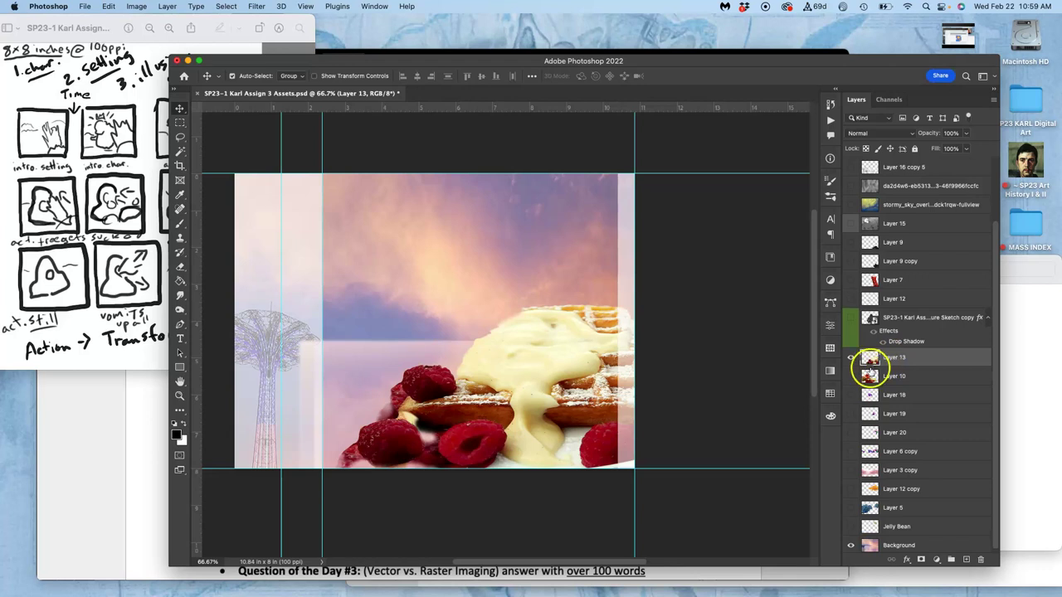
# Step: Inspect the merged waffle and Layer 12, then delete the stray yellow shape Layer 12
pyautogui.click(850, 357)
pyautogui.click(850, 376)
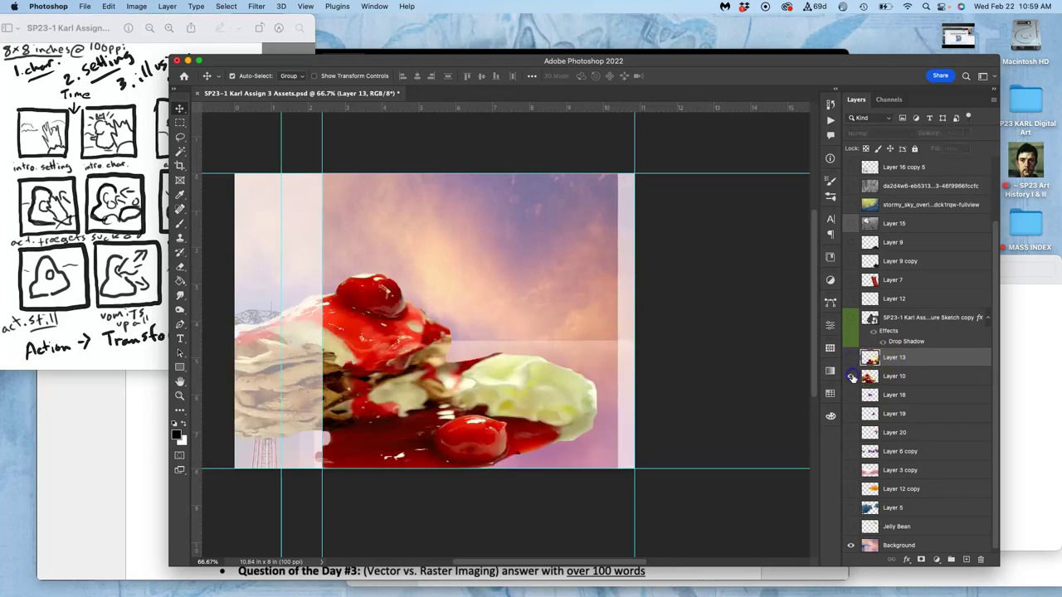
pyautogui.click(850, 376)
pyautogui.click(850, 358)
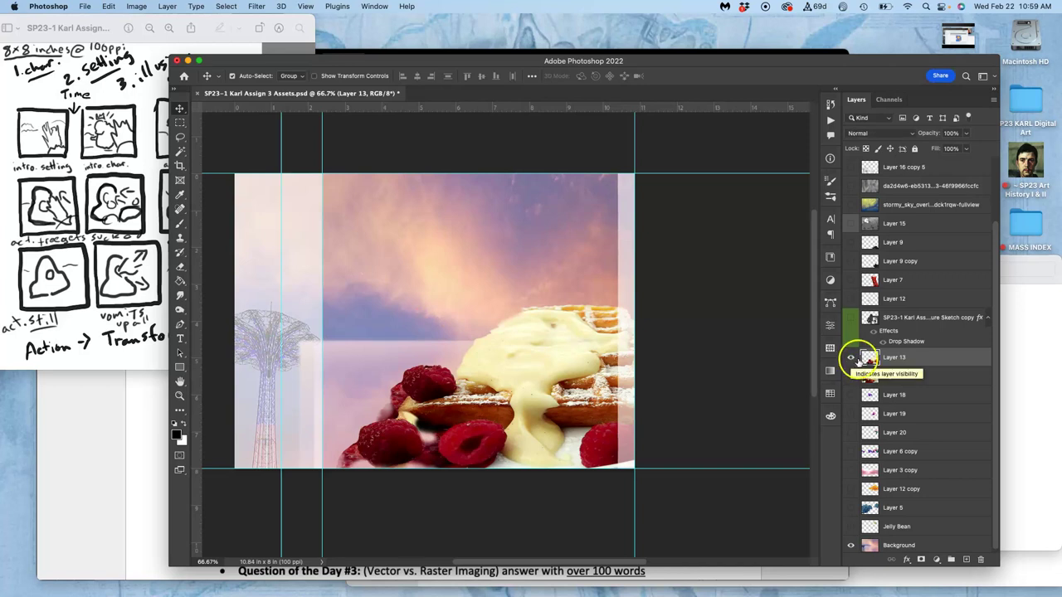
pyautogui.click(850, 357)
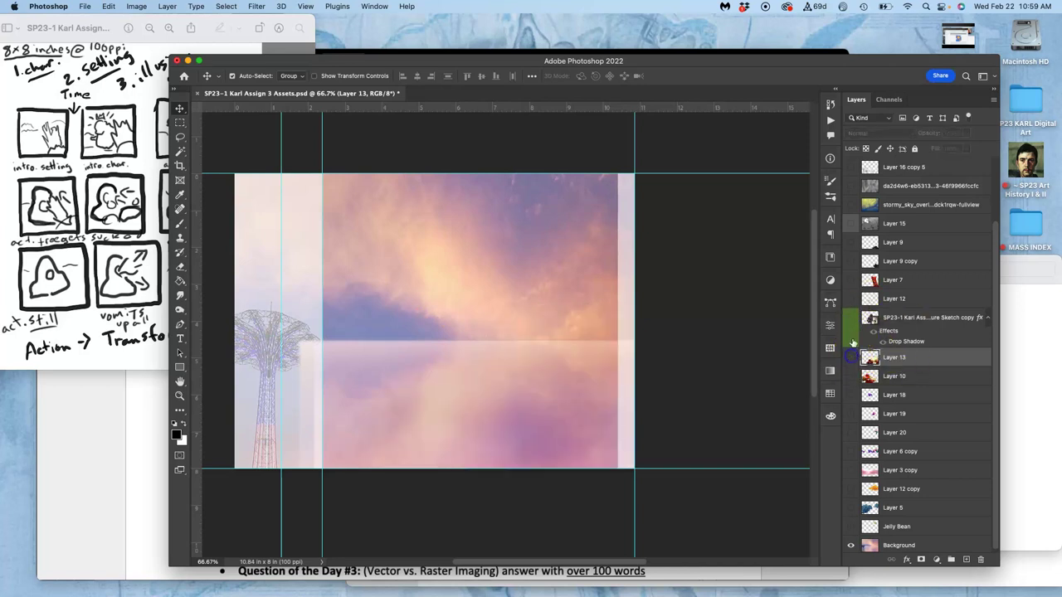
pyautogui.click(850, 299)
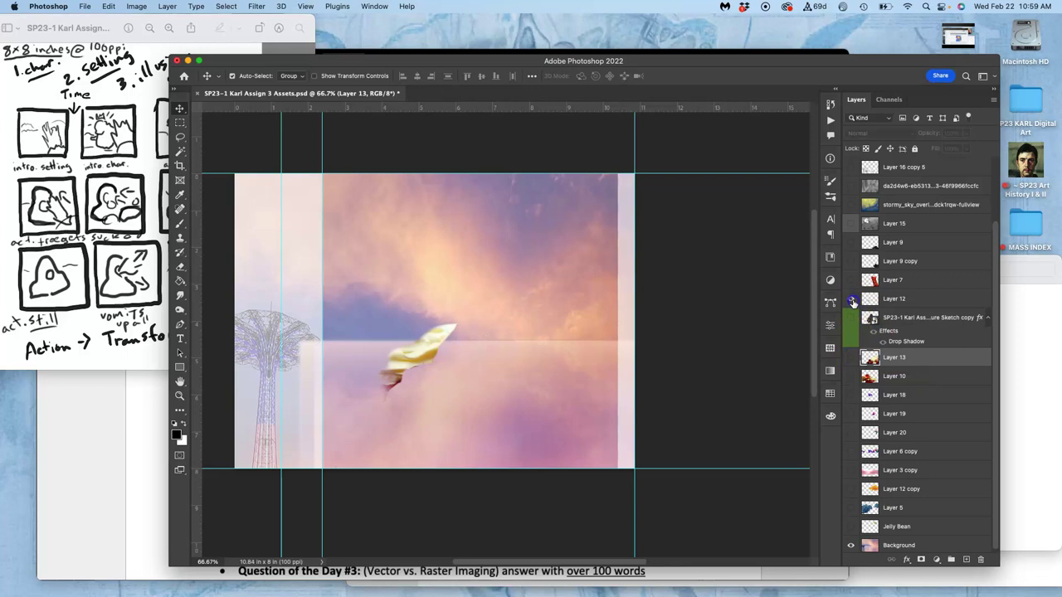
pyautogui.click(850, 298)
pyautogui.click(850, 357)
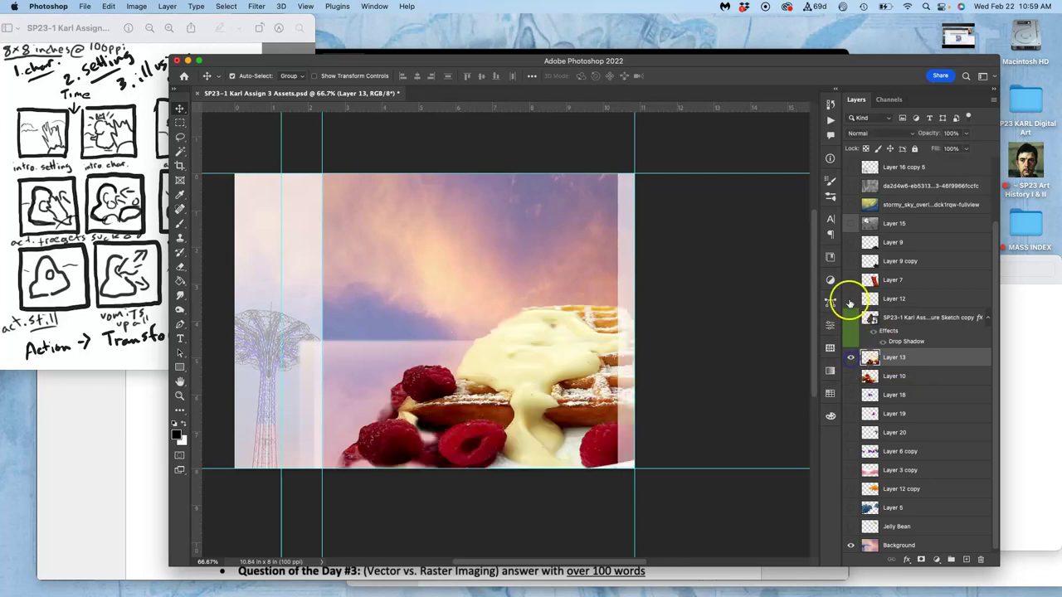
pyautogui.click(851, 298)
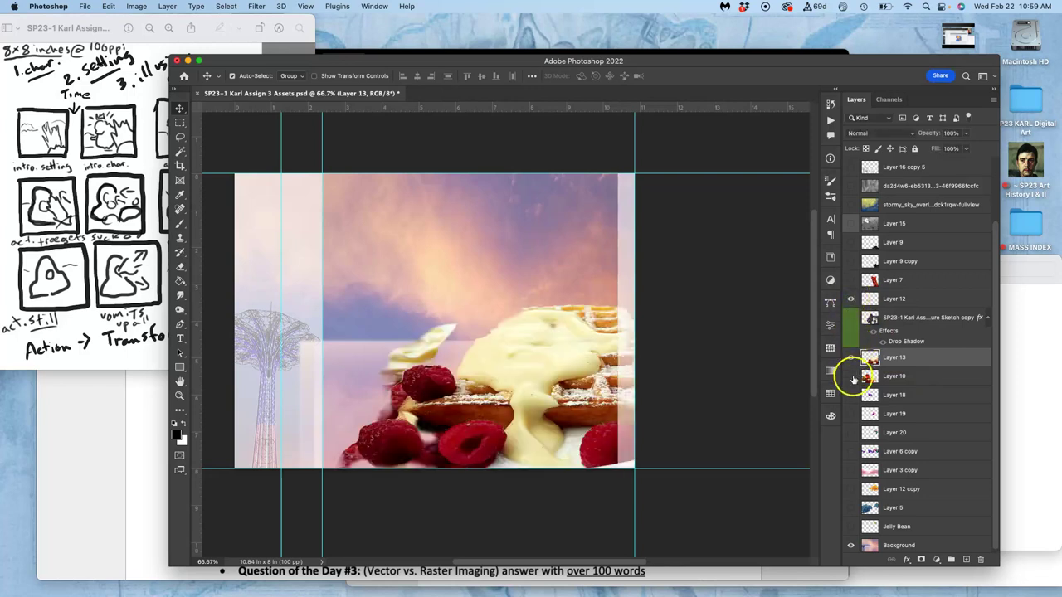
pyautogui.click(850, 375)
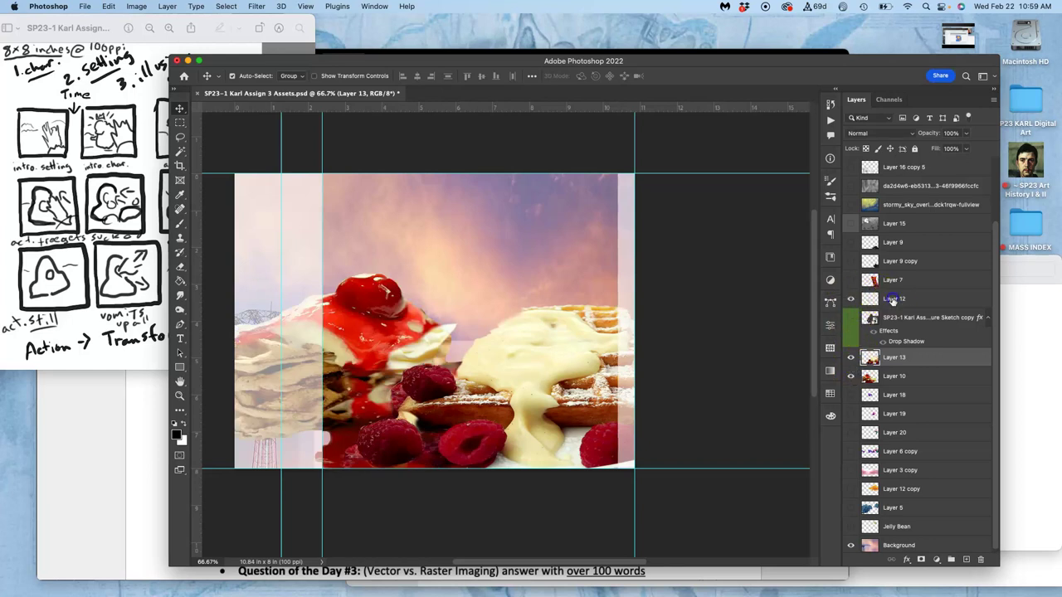
pyautogui.click(892, 299)
pyautogui.press('Delete')
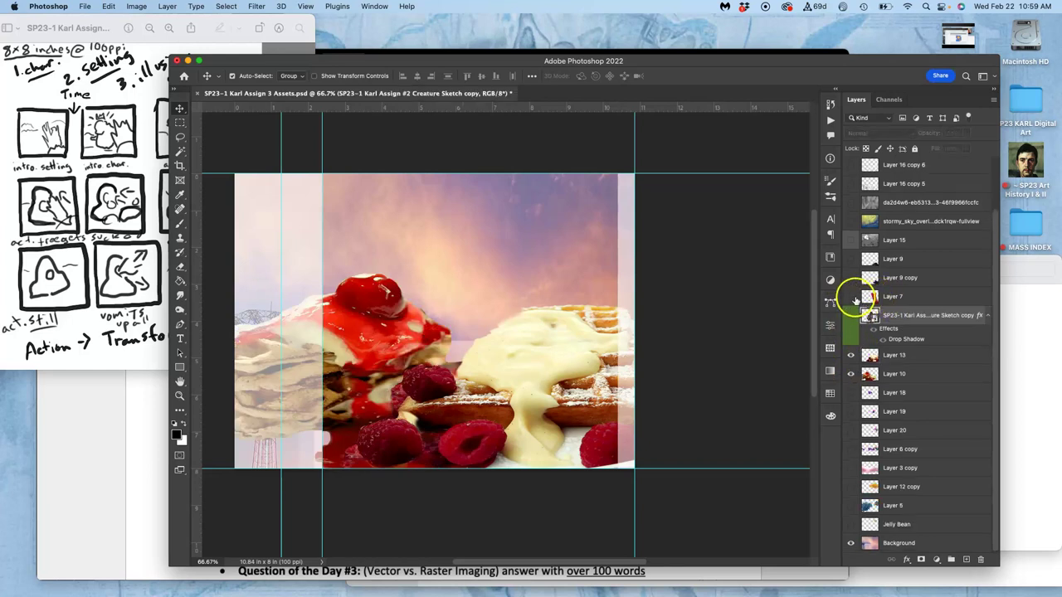
# Step: Show red licorice Layer 7 and black licorice Layers 9 and 9 copy, leaving the haze hidden
pyautogui.click(850, 296)
pyautogui.click(851, 279)
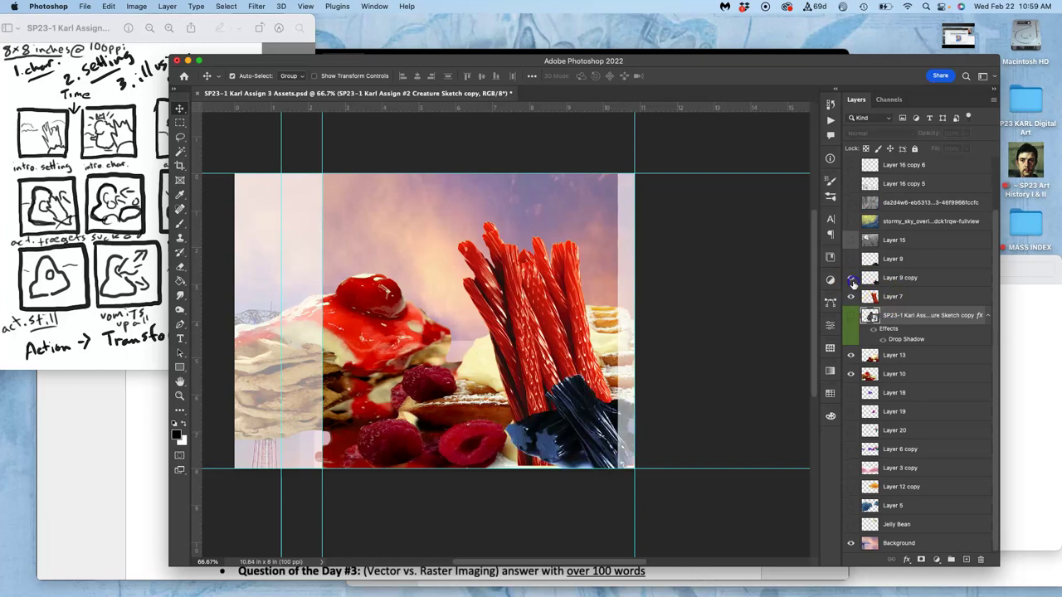
pyautogui.click(850, 259)
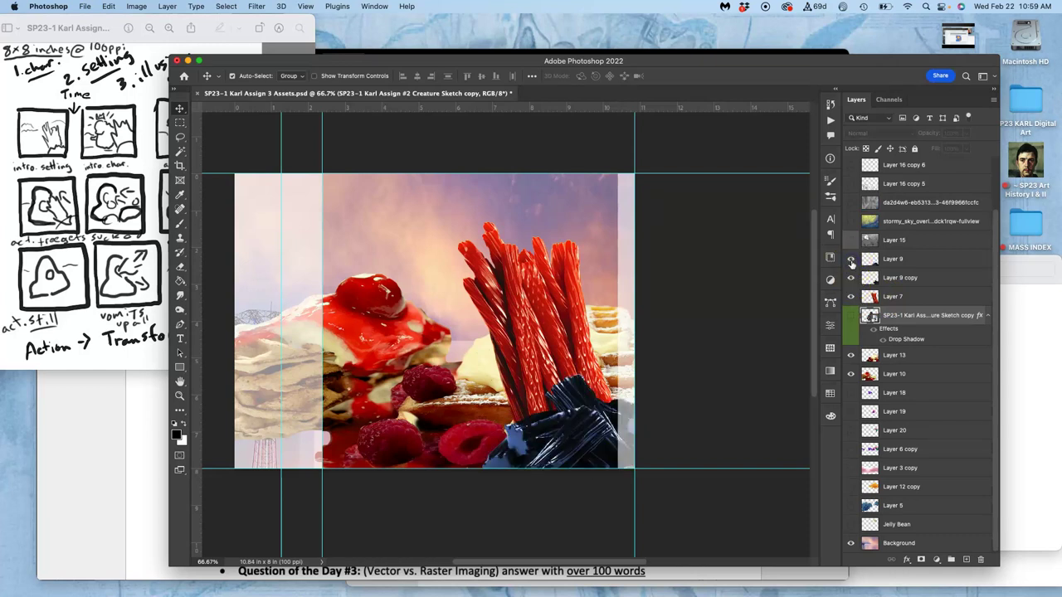
pyautogui.click(850, 240)
pyautogui.click(850, 241)
pyautogui.click(850, 241)
pyautogui.click(851, 241)
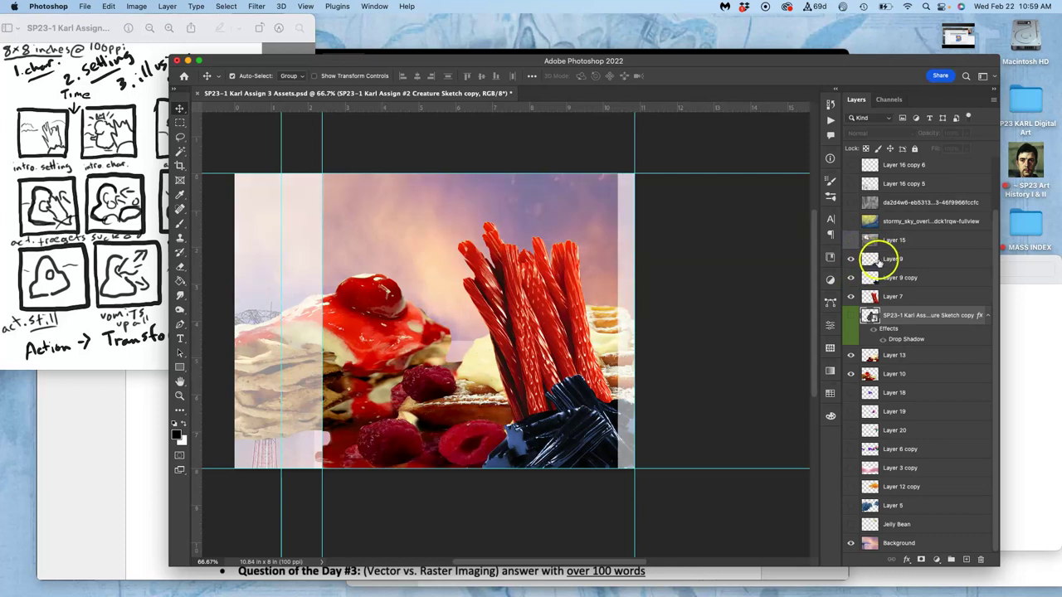
pyautogui.click(890, 260)
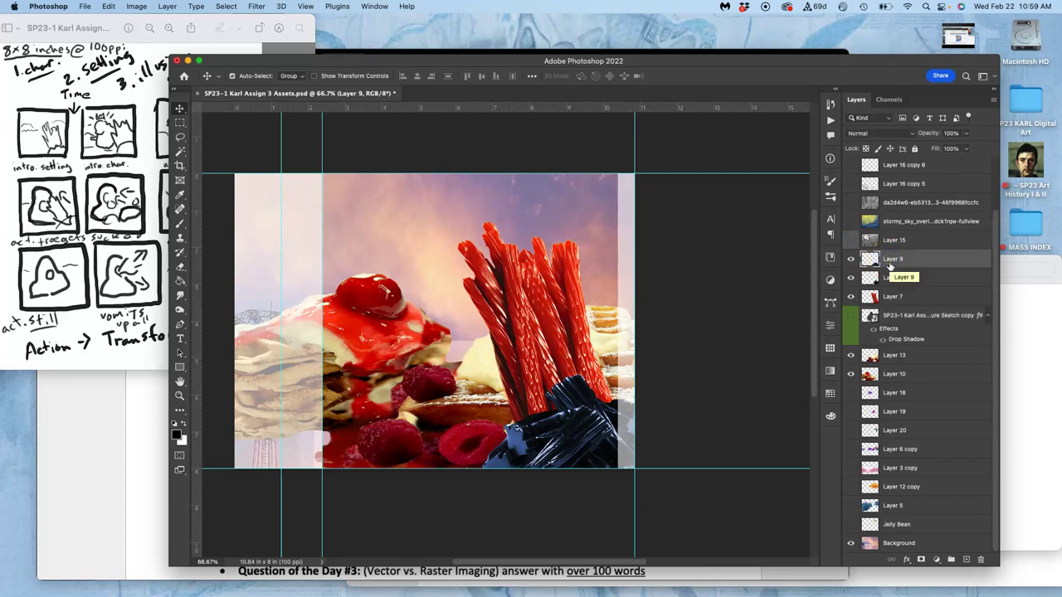
# Step: Move the creature layer below the red licorice and turn on its visibility
pyautogui.moveTo(892, 315); pyautogui.dragTo(890, 247)
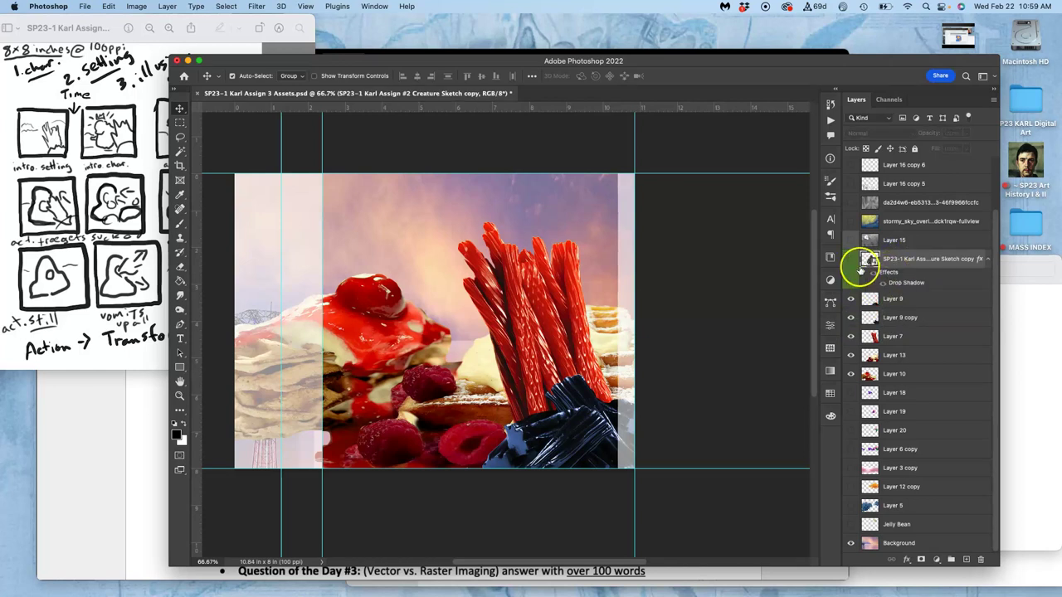
pyautogui.click(850, 259)
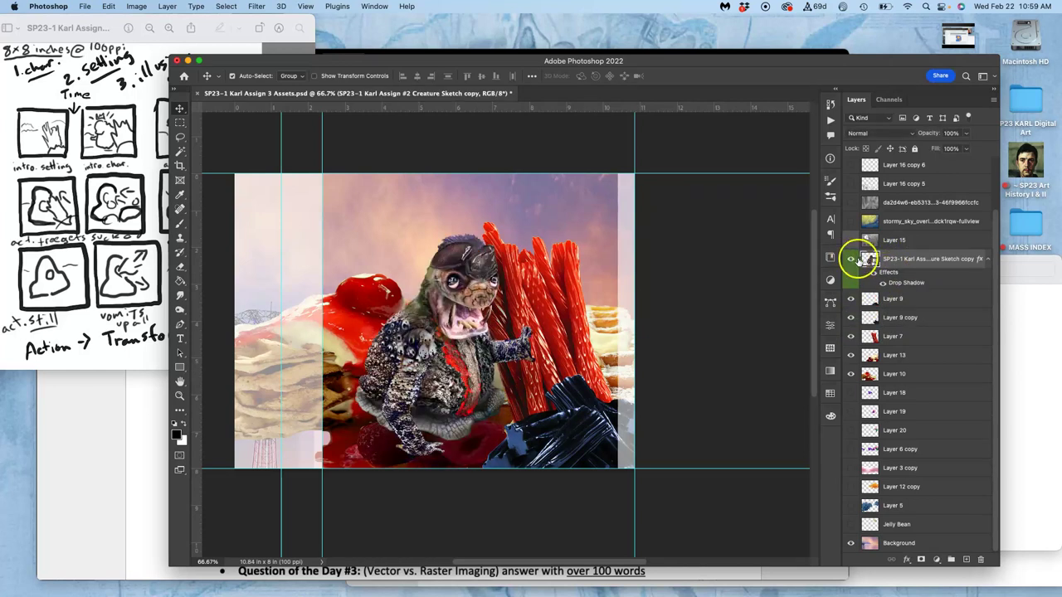
pyautogui.moveTo(894, 260); pyautogui.dragTo(888, 347)
pyautogui.click(882, 339)
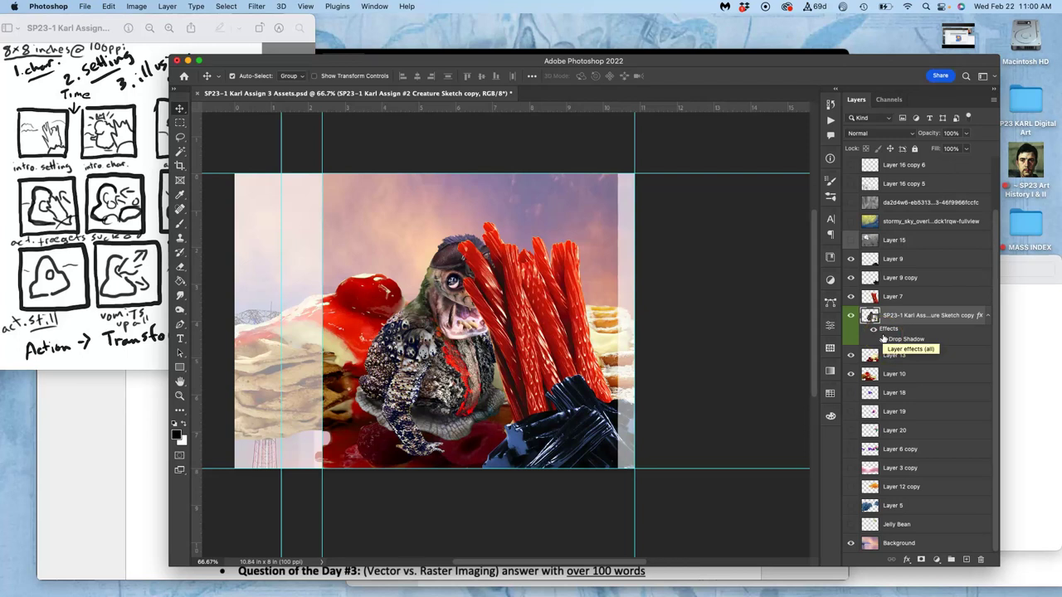
pyautogui.moveTo(882, 339); pyautogui.dragTo(854, 295)
# Step: Compare the creature with and without the red and black licorice layers
pyautogui.click(851, 296)
pyautogui.click(850, 277)
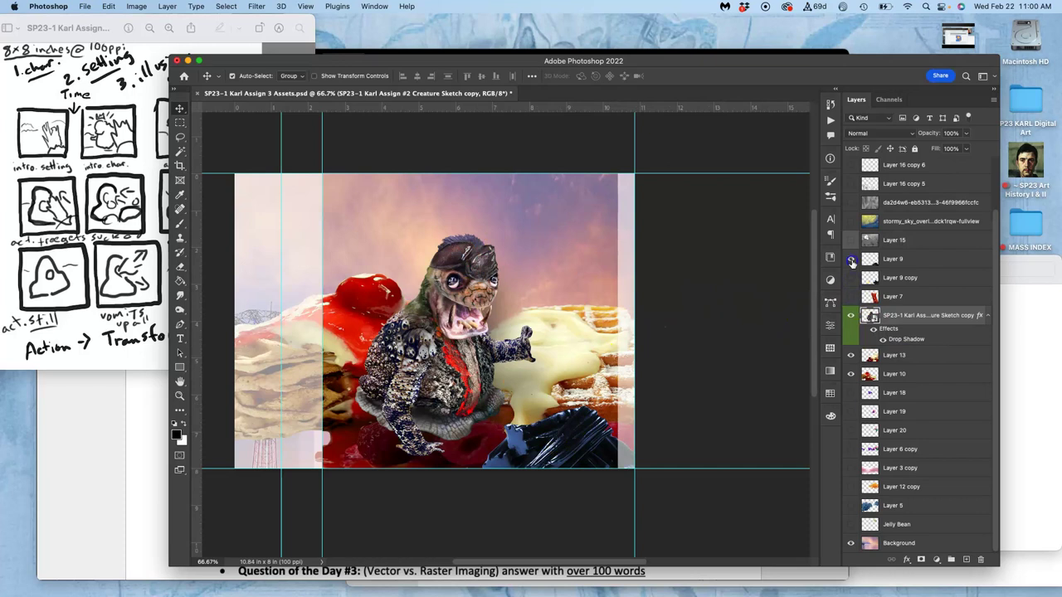
pyautogui.click(850, 259)
pyautogui.click(851, 258)
pyautogui.click(850, 278)
pyautogui.click(850, 296)
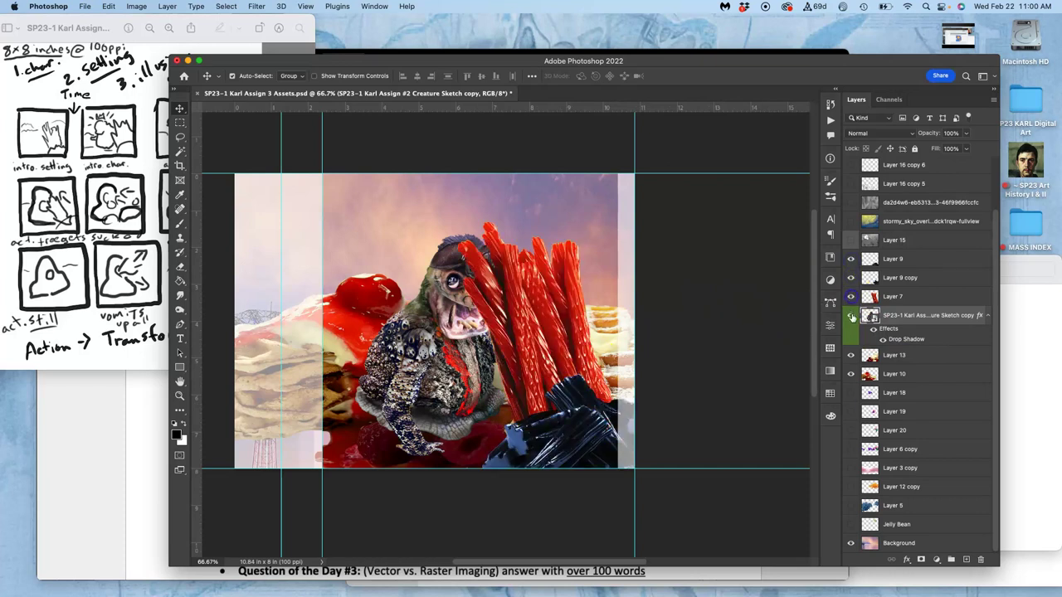
pyautogui.click(850, 315)
pyautogui.click(850, 316)
# Step: Compare the scene with and without the waffle, leaving it visible
pyautogui.click(851, 355)
pyautogui.click(851, 355)
pyautogui.click(851, 355)
pyautogui.click(851, 355)
pyautogui.click(468, 436)
# Step: Show the haze and sky overlays, including Layer 16 copy 6
pyautogui.click(851, 239)
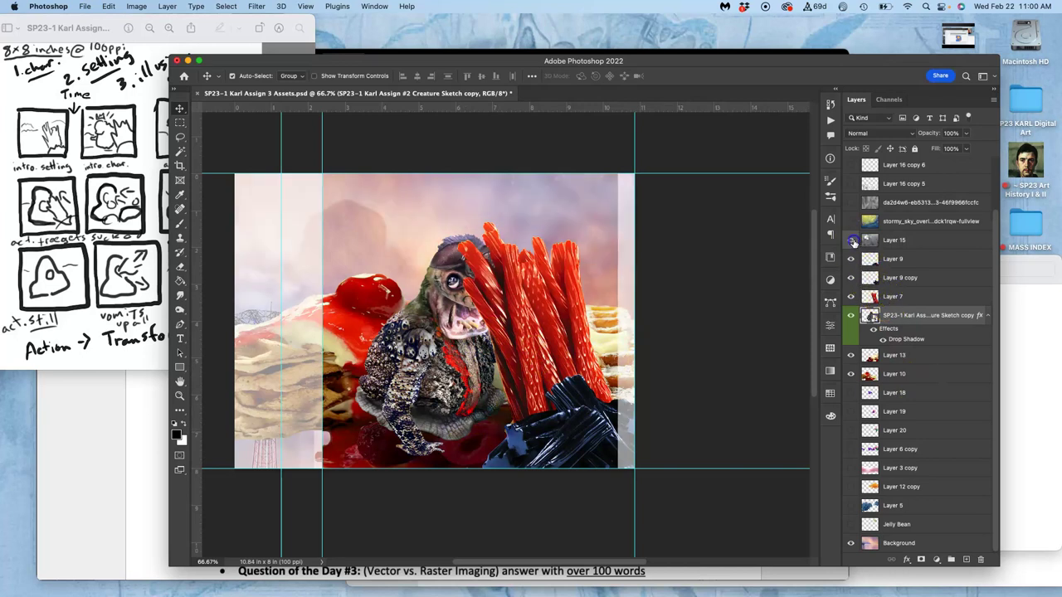
pyautogui.click(851, 240)
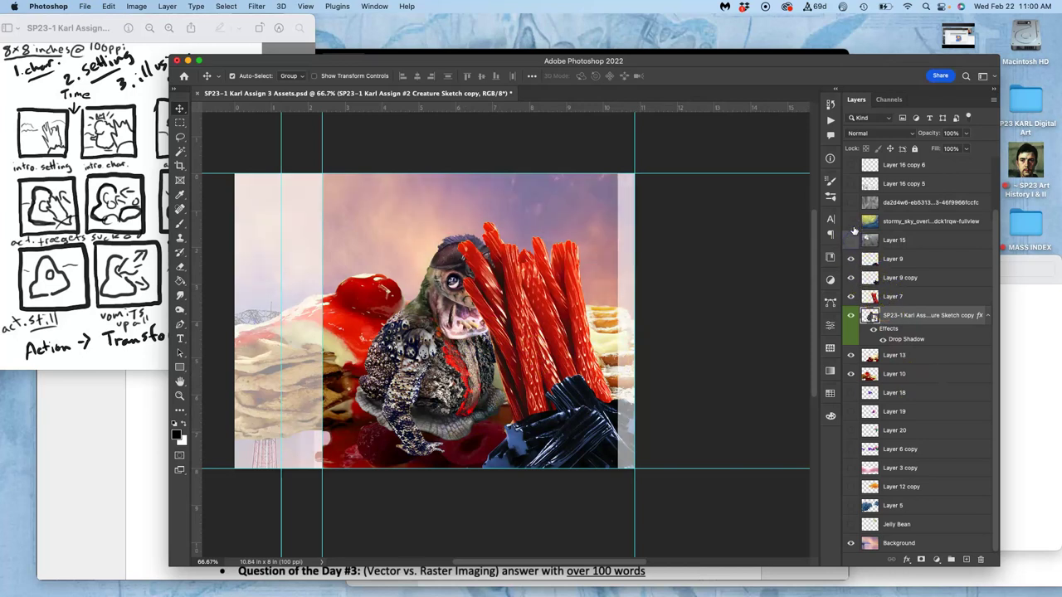
pyautogui.click(851, 240)
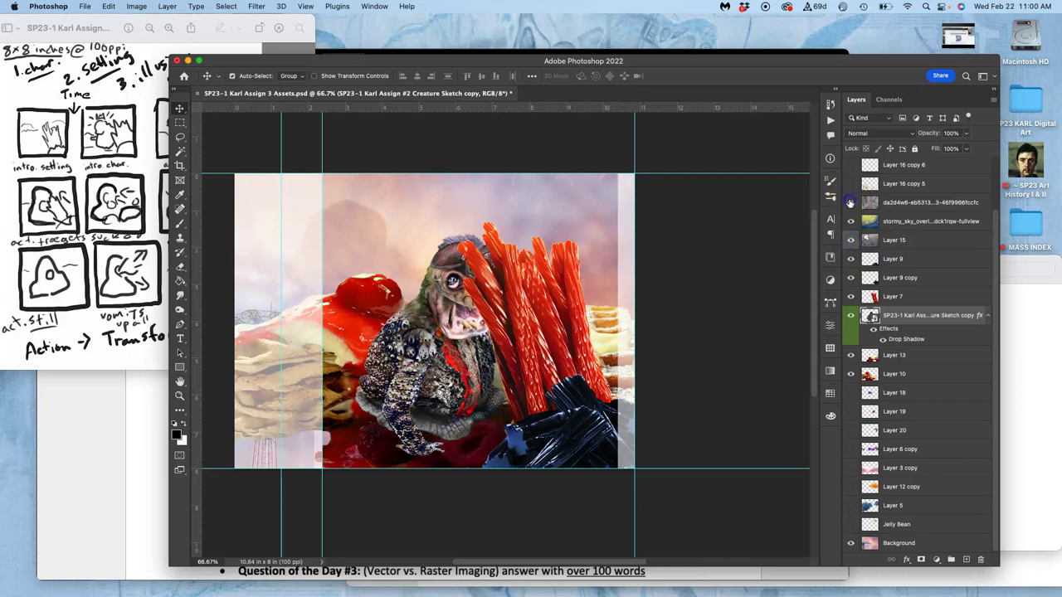
pyautogui.click(849, 203)
pyautogui.click(850, 165)
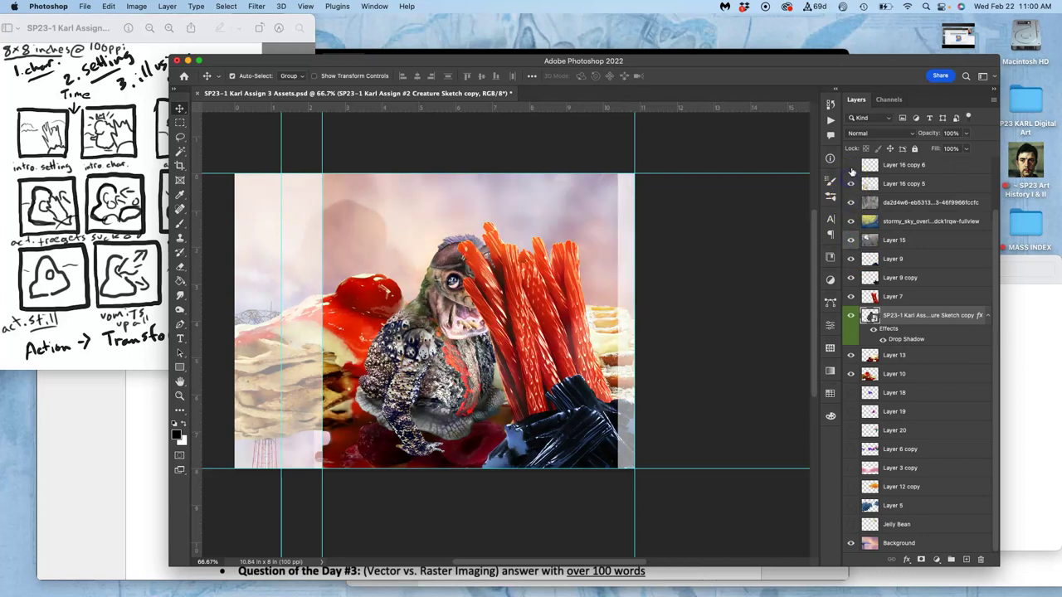
pyautogui.scroll(2, 852, 171)
pyautogui.scroll(1, 851, 172)
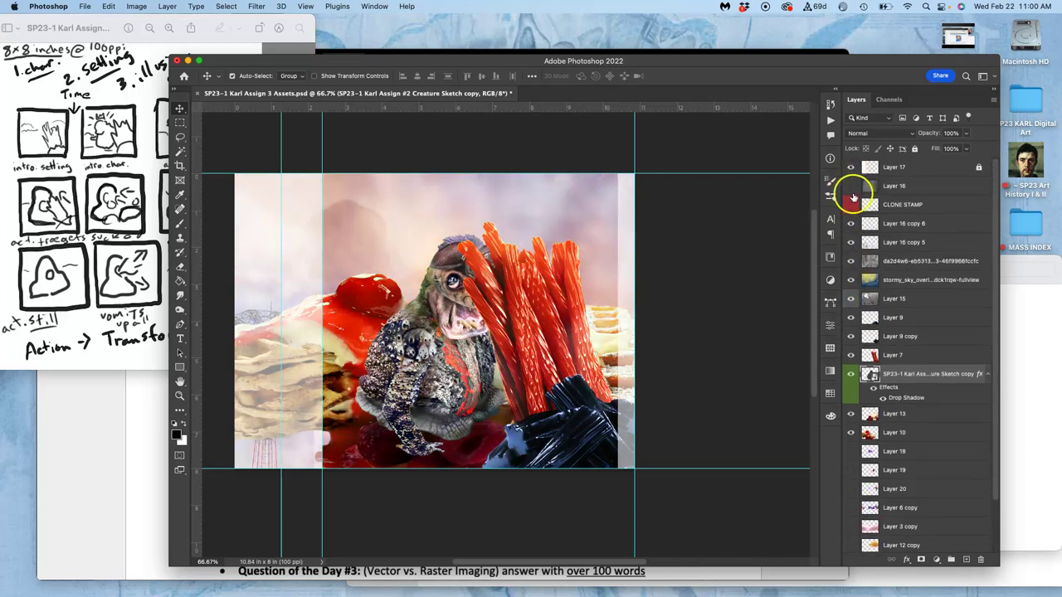
# Step: Compare the CLONE STAMP layer's edits, then delete that layer
pyautogui.click(850, 204)
pyautogui.click(850, 206)
pyautogui.click(850, 206)
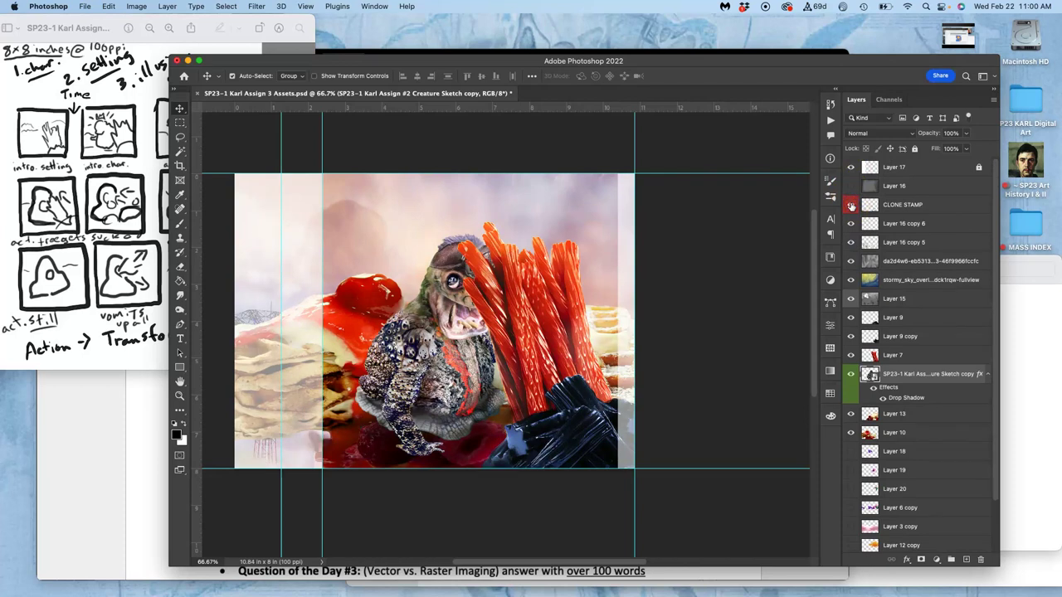
pyautogui.click(892, 206)
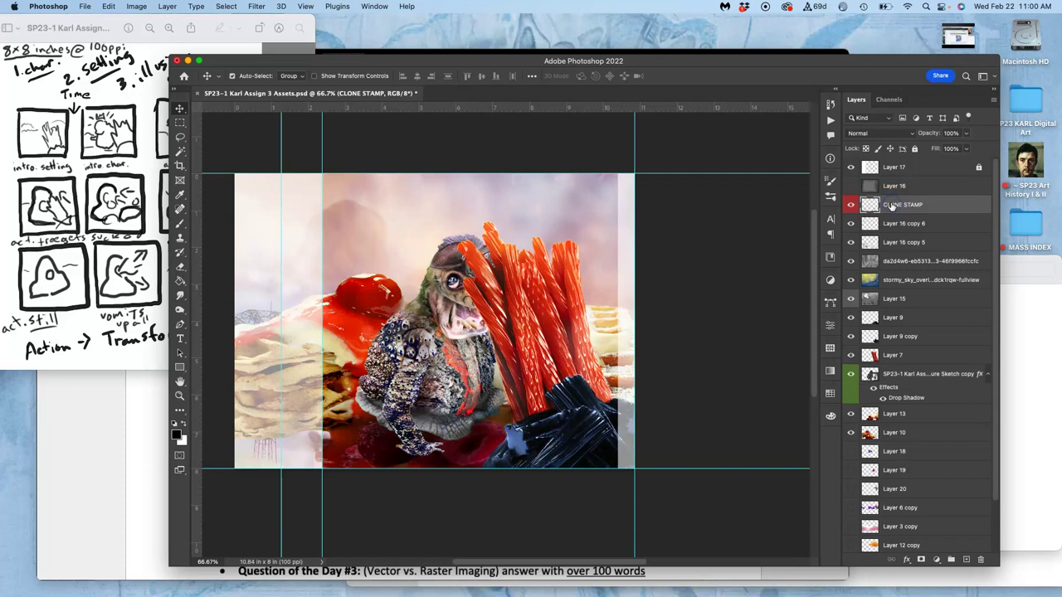
pyautogui.press('Delete')
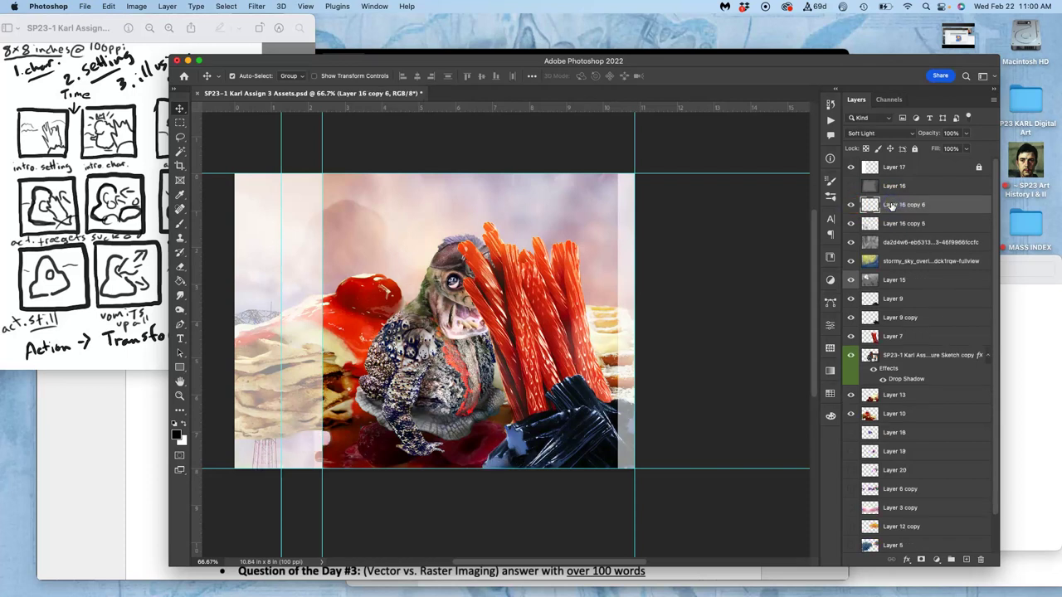
# Step: Turn on Layer 16, then hide and delete Layer 15
pyautogui.click(850, 188)
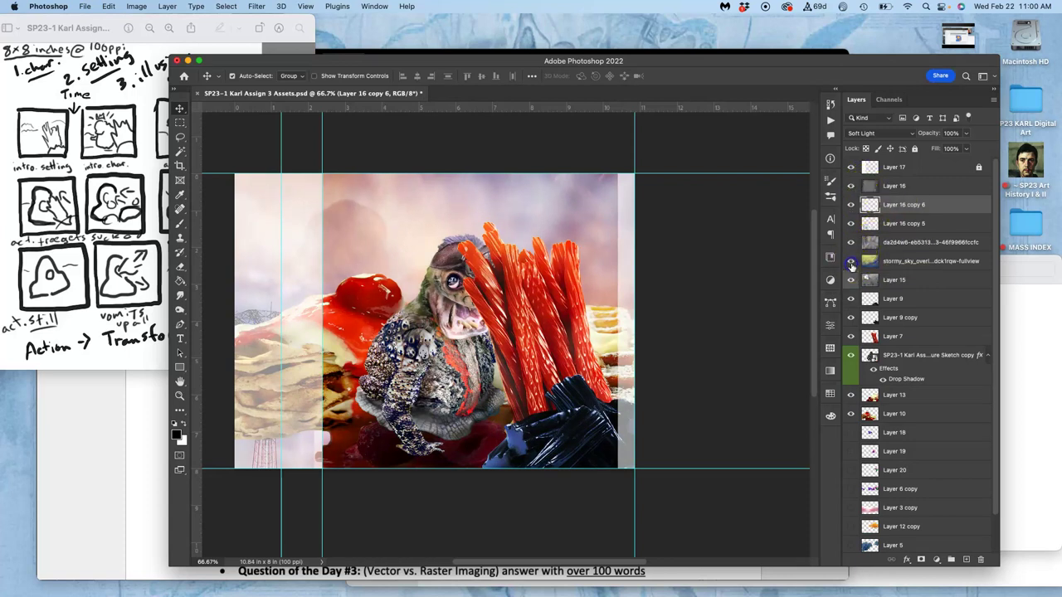
pyautogui.click(850, 280)
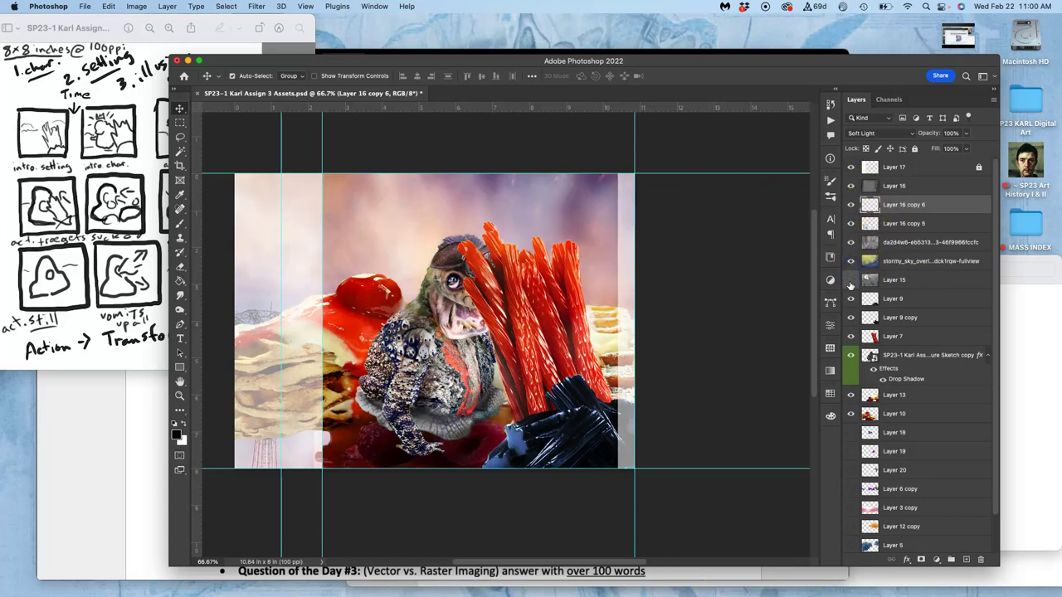
pyautogui.click(888, 282)
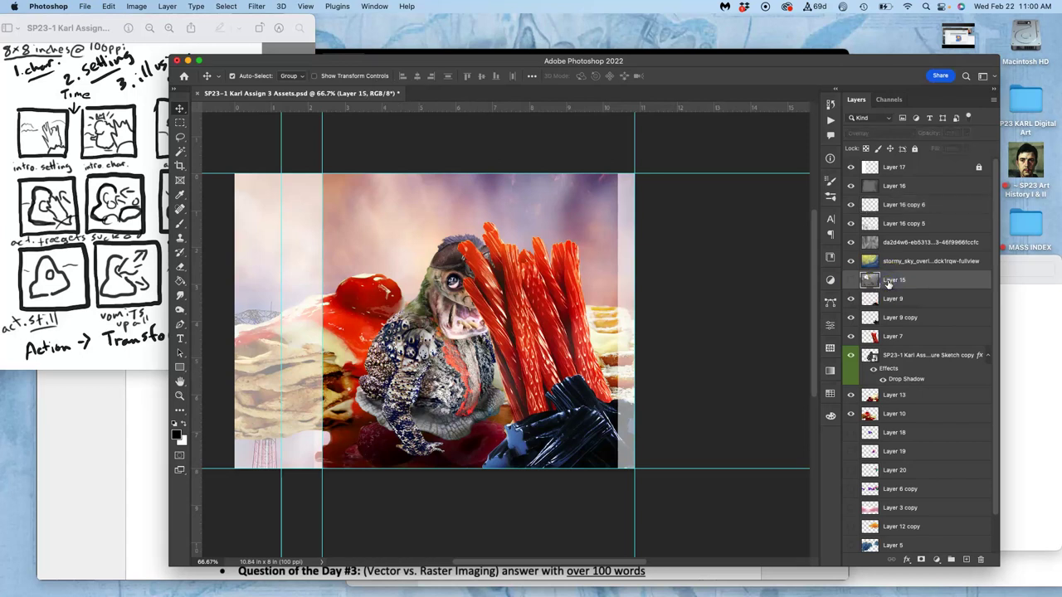
pyautogui.press('Delete')
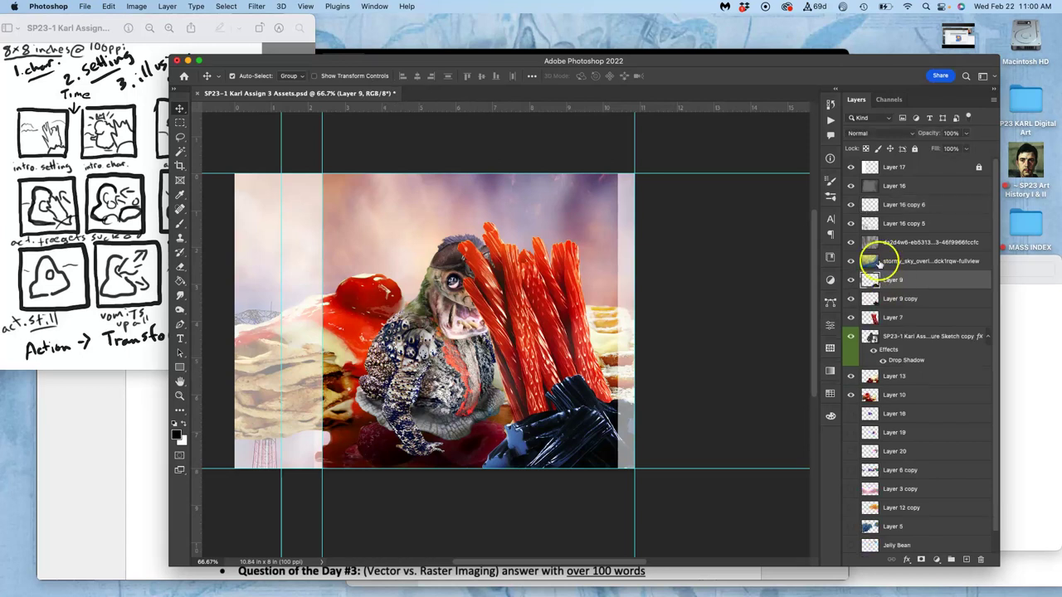
# Step: Toggle Layer 16 copy 5 and copy 6 visibility, leaving copy 6 on
pyautogui.click(852, 223)
pyautogui.moveTo(855, 223); pyautogui.dragTo(851, 212)
pyautogui.click(851, 211)
pyautogui.click(896, 185)
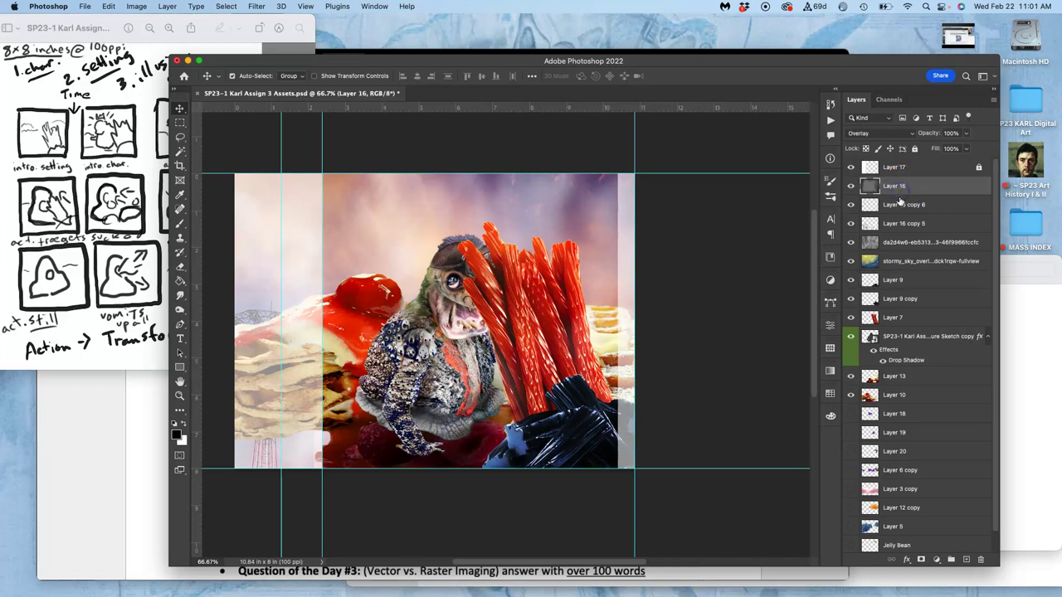
# Step: Select Layer 16 copy 6 and copy 5 together and merge them with Cmd+E
pyautogui.click(897, 205)
pyautogui.click(895, 223)
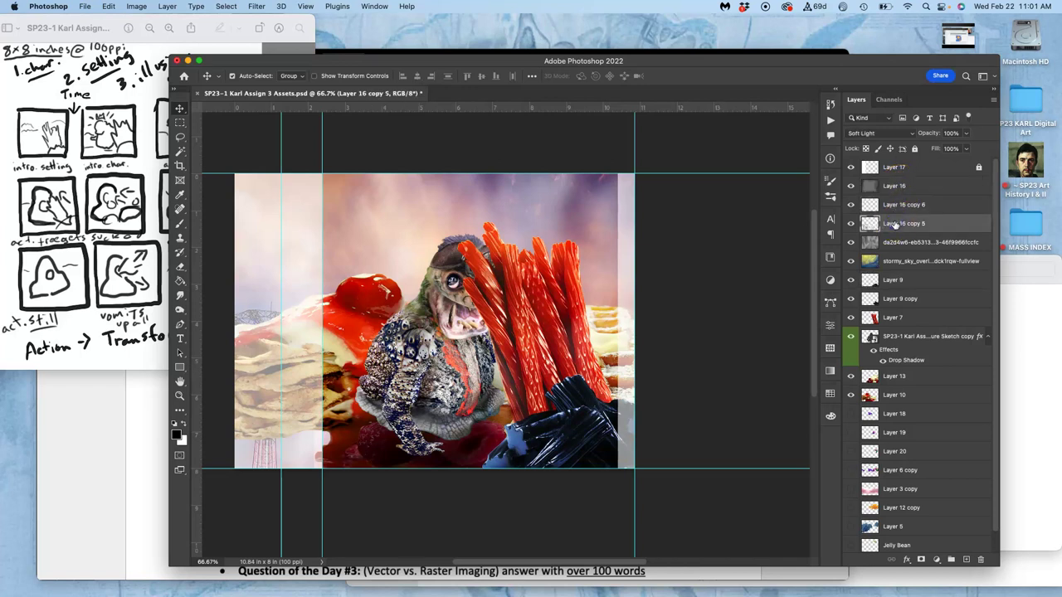
pyautogui.click(891, 243)
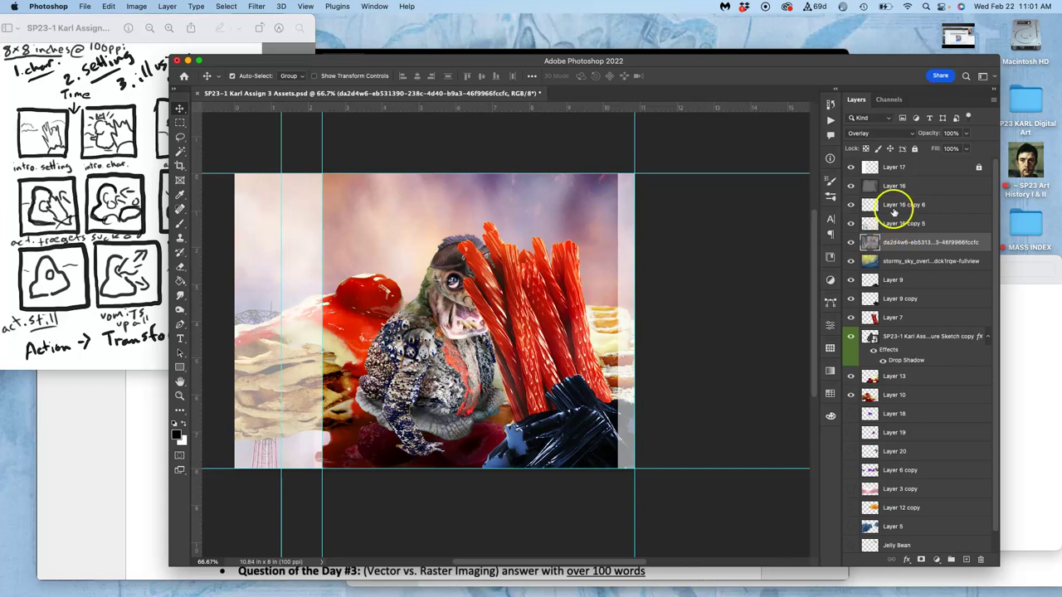
pyautogui.click(894, 207)
pyautogui.keyDown('shift'); pyautogui.click(891, 223); pyautogui.keyUp('shift')
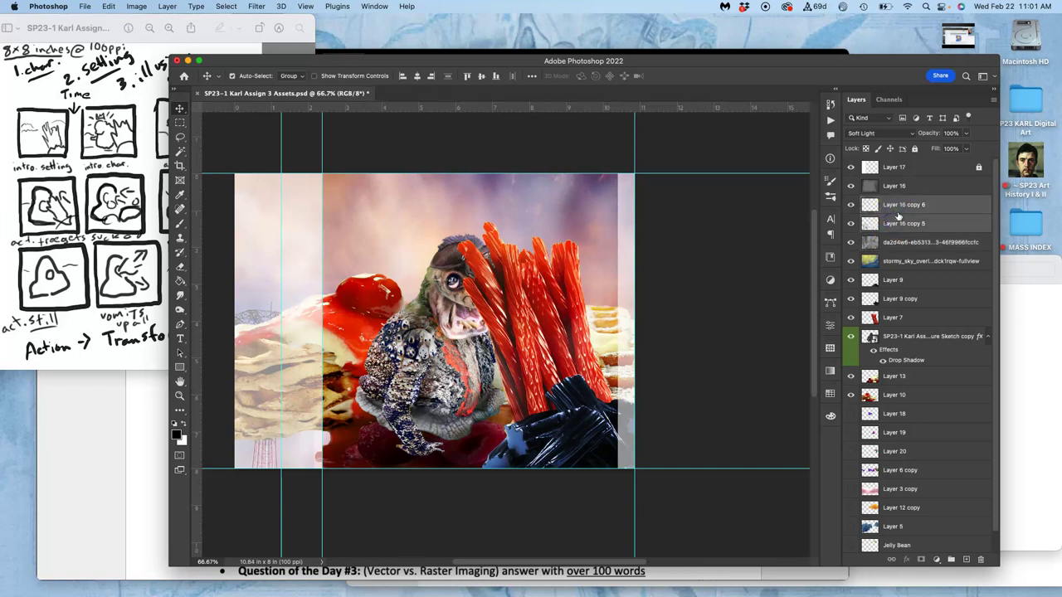
pyautogui.moveTo(897, 215); pyautogui.dragTo(891, 180)
pyautogui.press('super+e')
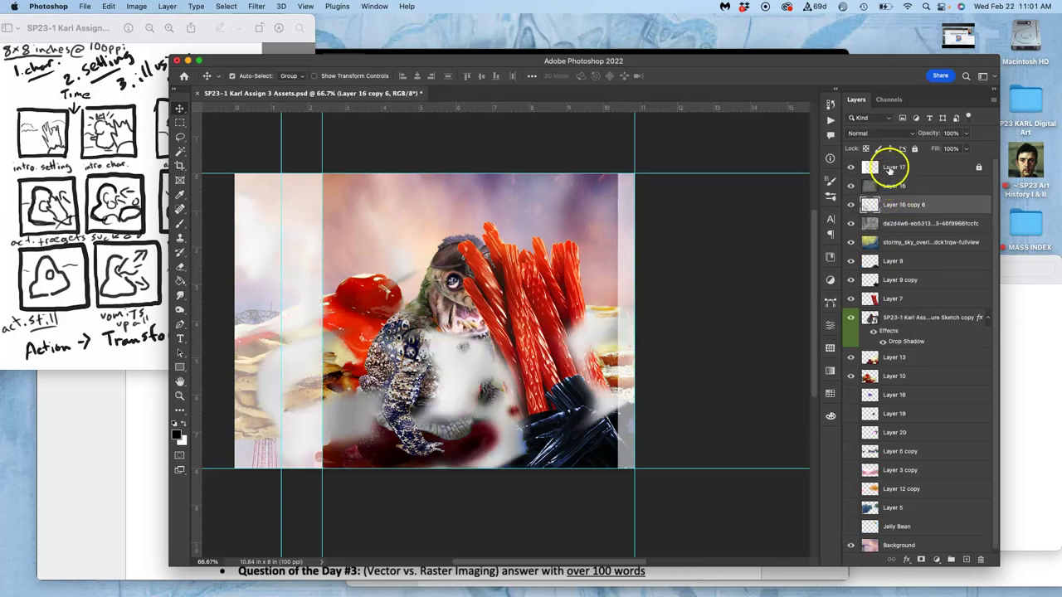
# Step: Set the merged smoke layer to Soft Light and select the four overlay layers from Layer 16 down
pyautogui.click(877, 137)
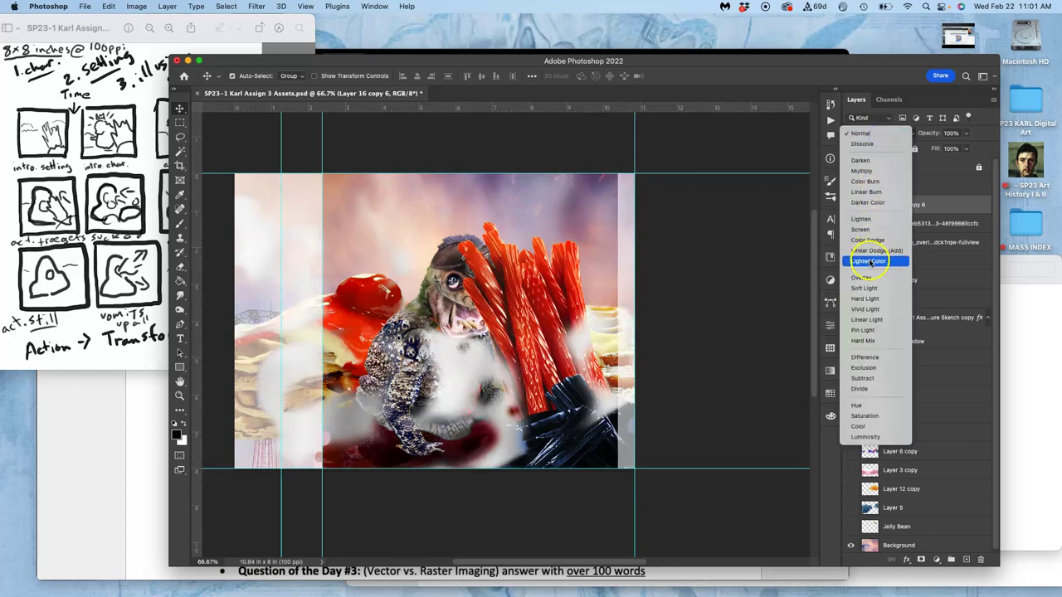
pyautogui.click(868, 288)
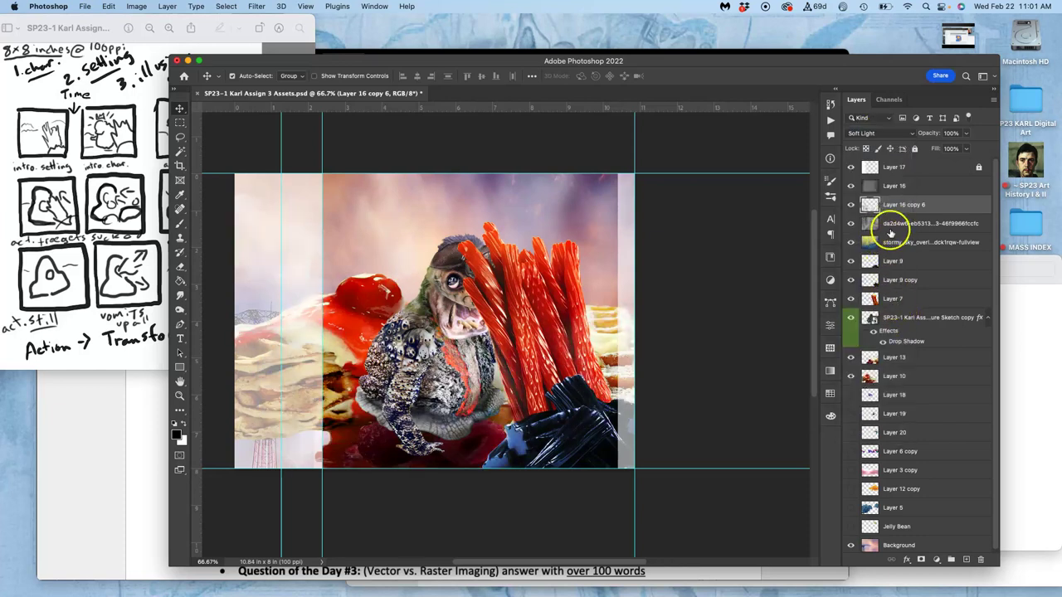
pyautogui.click(892, 224)
pyautogui.click(881, 242)
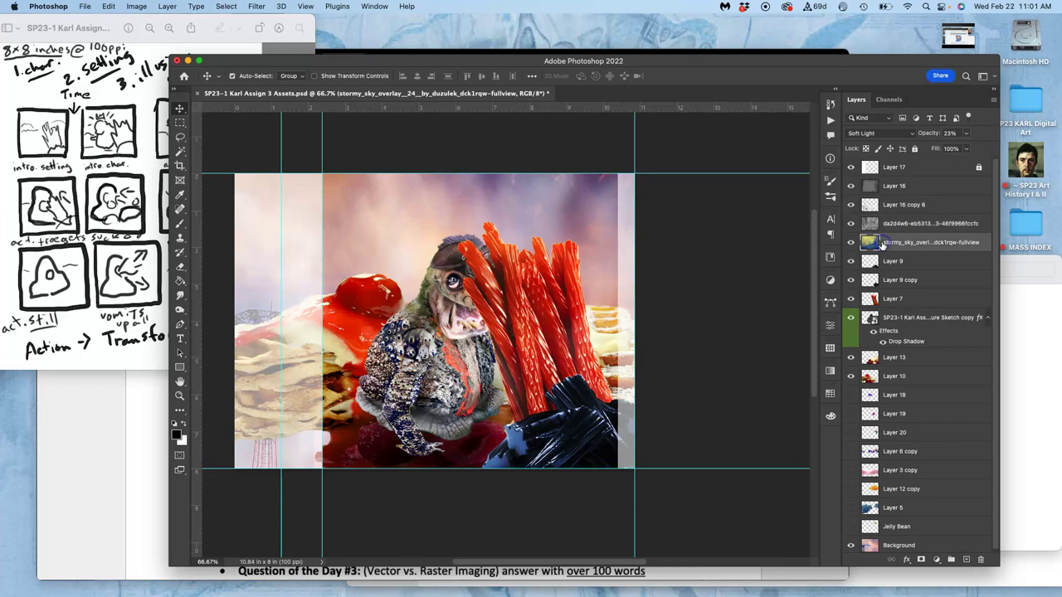
pyautogui.click(879, 261)
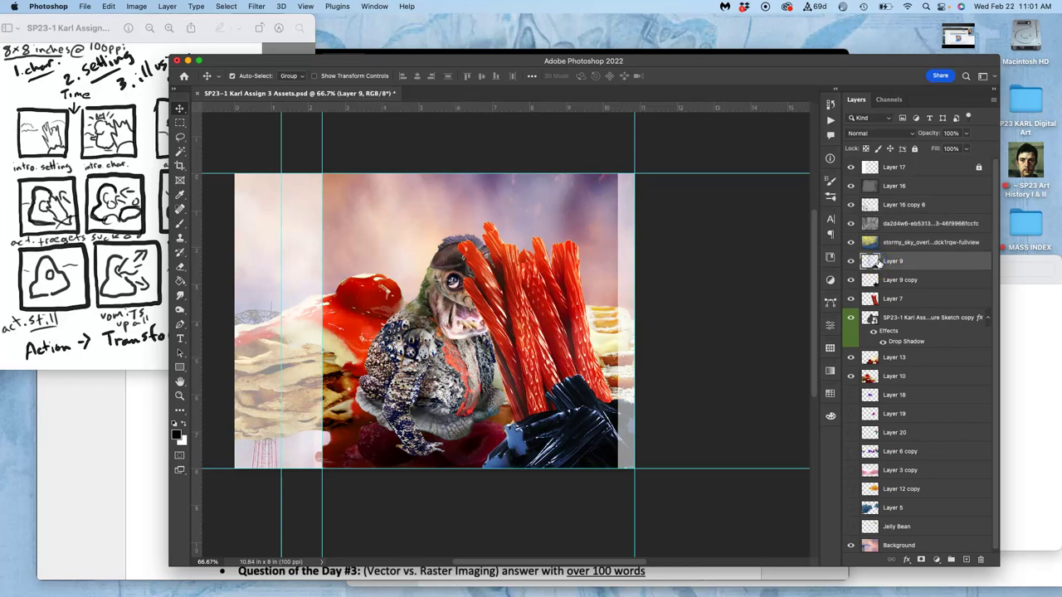
pyautogui.click(880, 242)
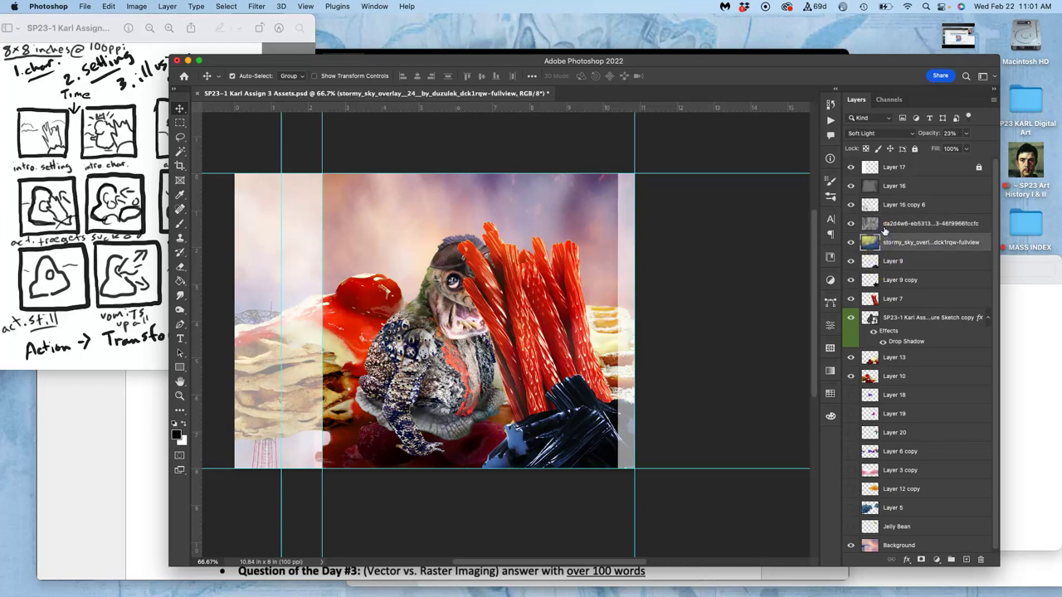
pyautogui.keyDown('shift'); pyautogui.click(889, 186); pyautogui.keyUp('shift')
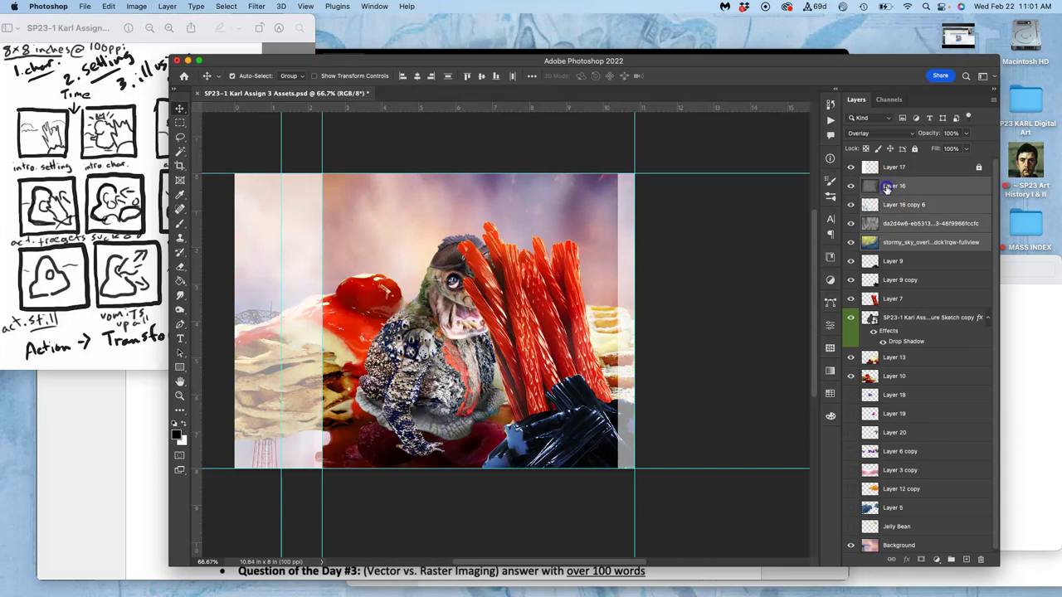
# Step: Put the four selected overlay layers in a new group named 'Atmosphere' and toggle it to compare
pyautogui.click(951, 560)
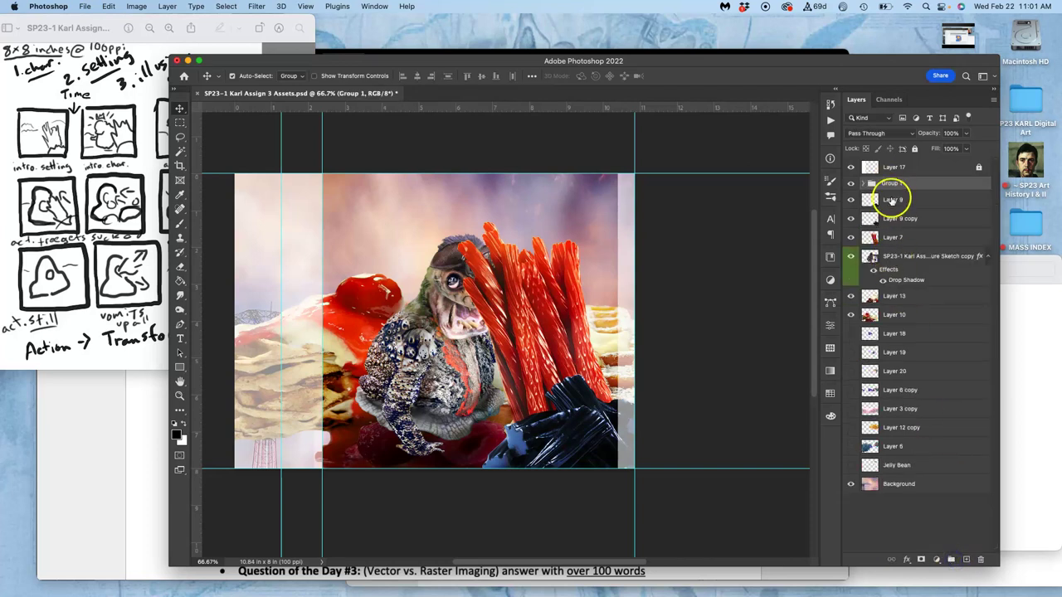
pyautogui.doubleClick(890, 185)
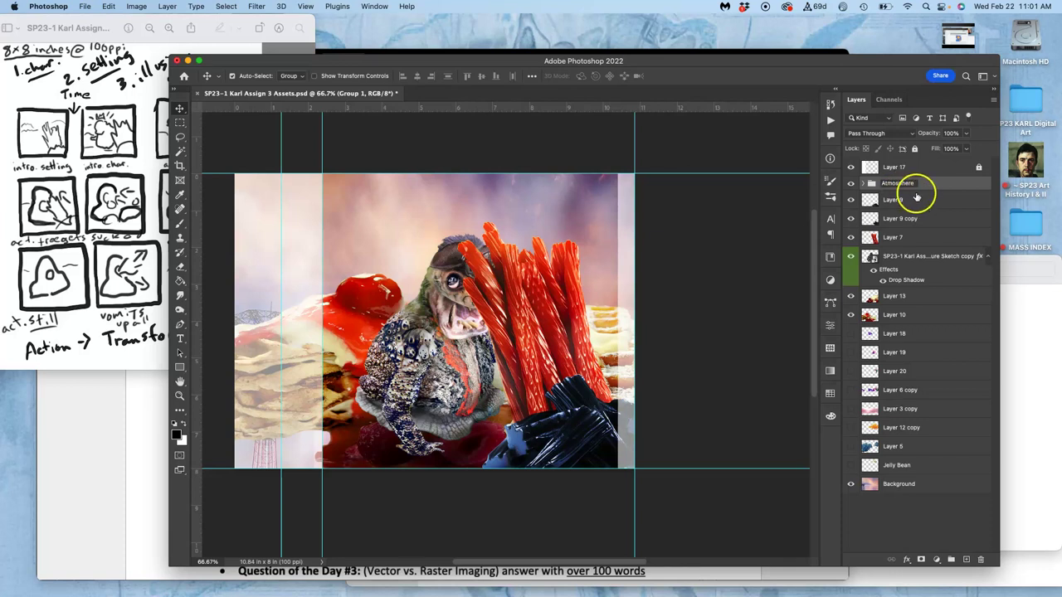
pyautogui.press('Return')
pyautogui.click(850, 183)
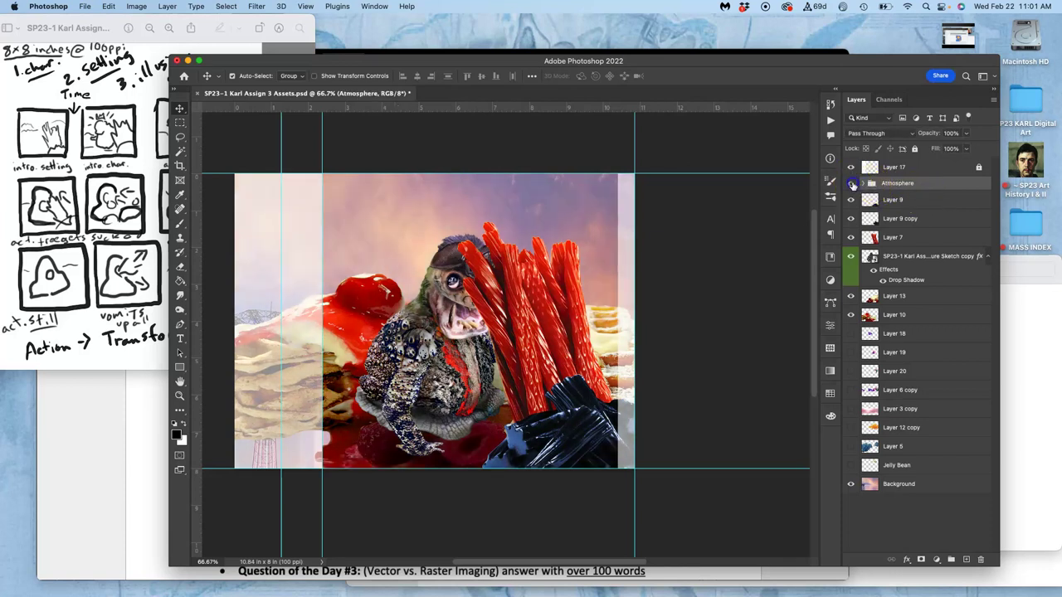
pyautogui.click(851, 183)
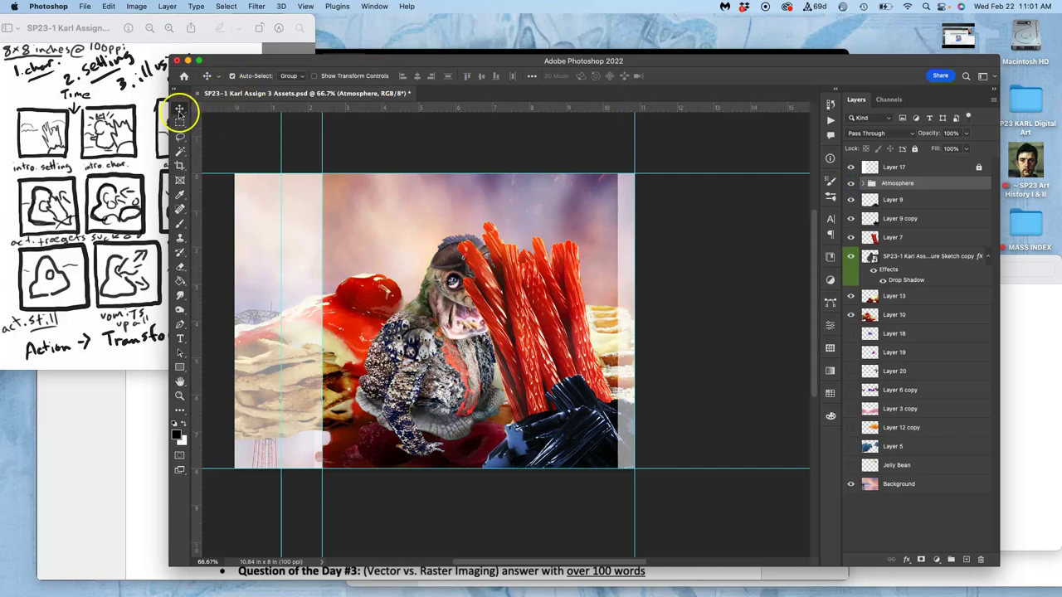
pyautogui.click(180, 109)
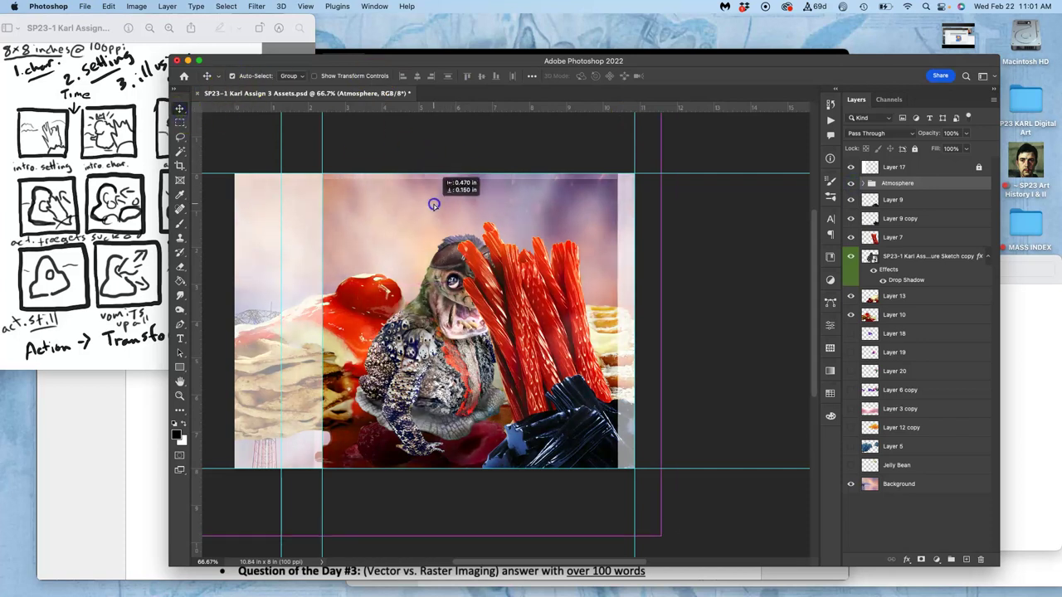